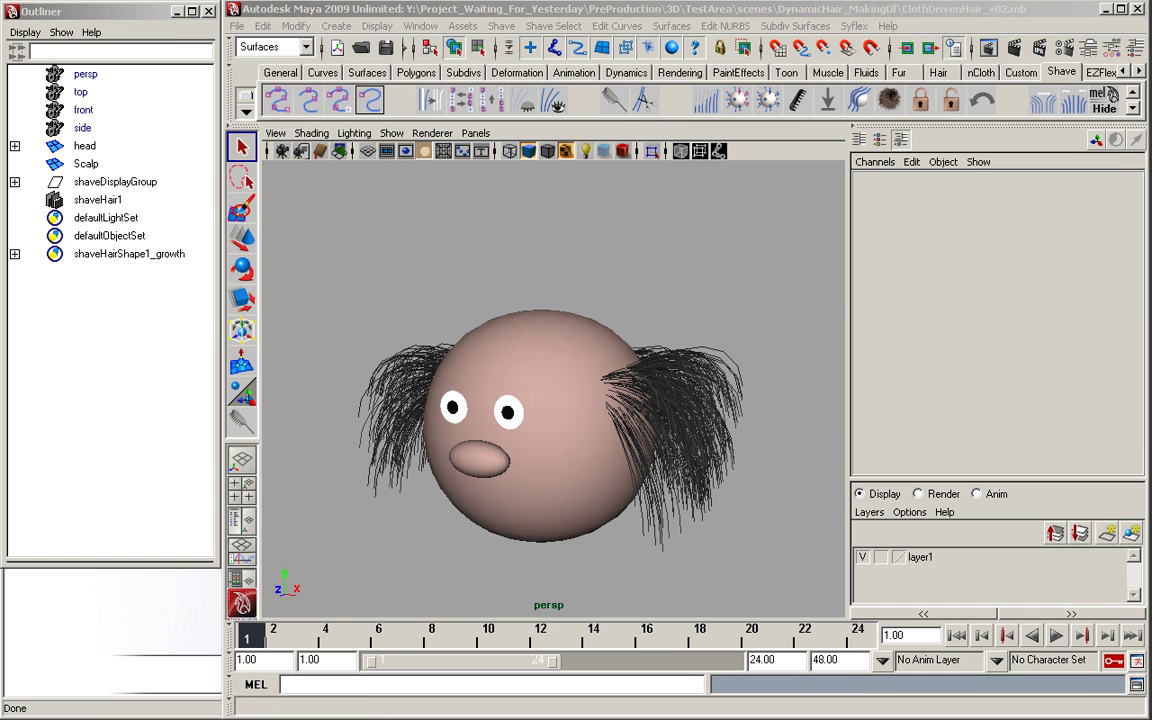
Check the Shave global dynamics settings and the existing hair's Stiffness, Root Hold and Dampen properties.
{"action": "key", "text": "alt+Tab"}
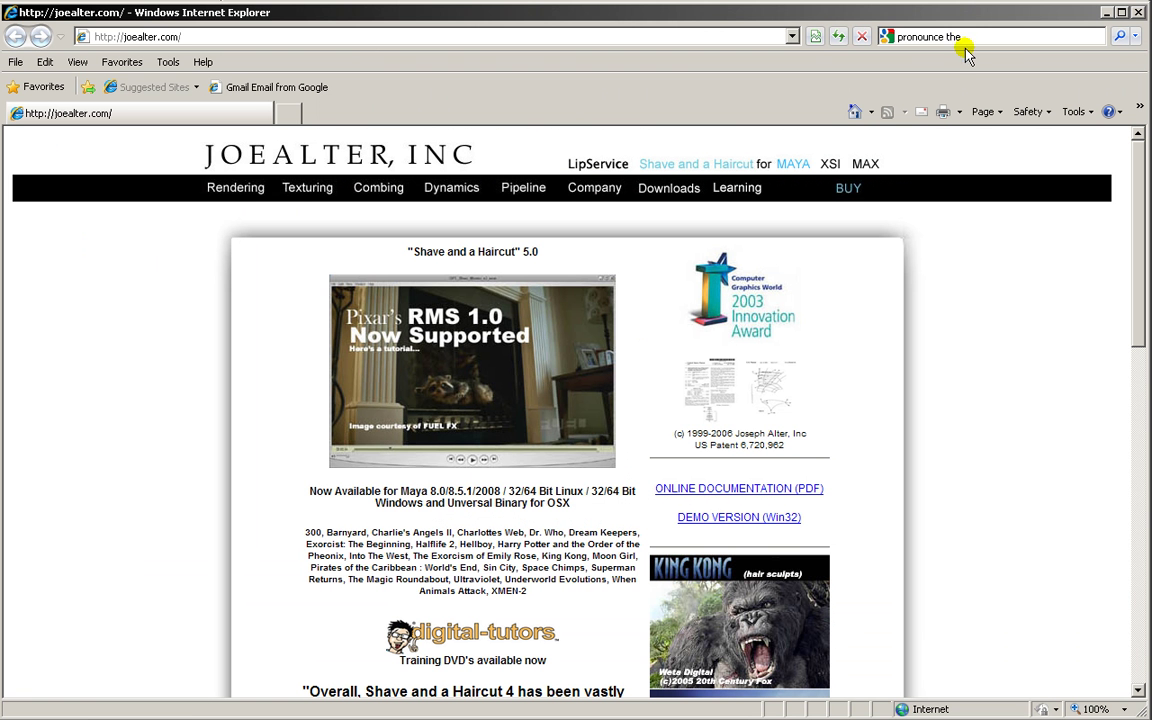
{"action": "left_click", "coordinate": [1106, 12]}
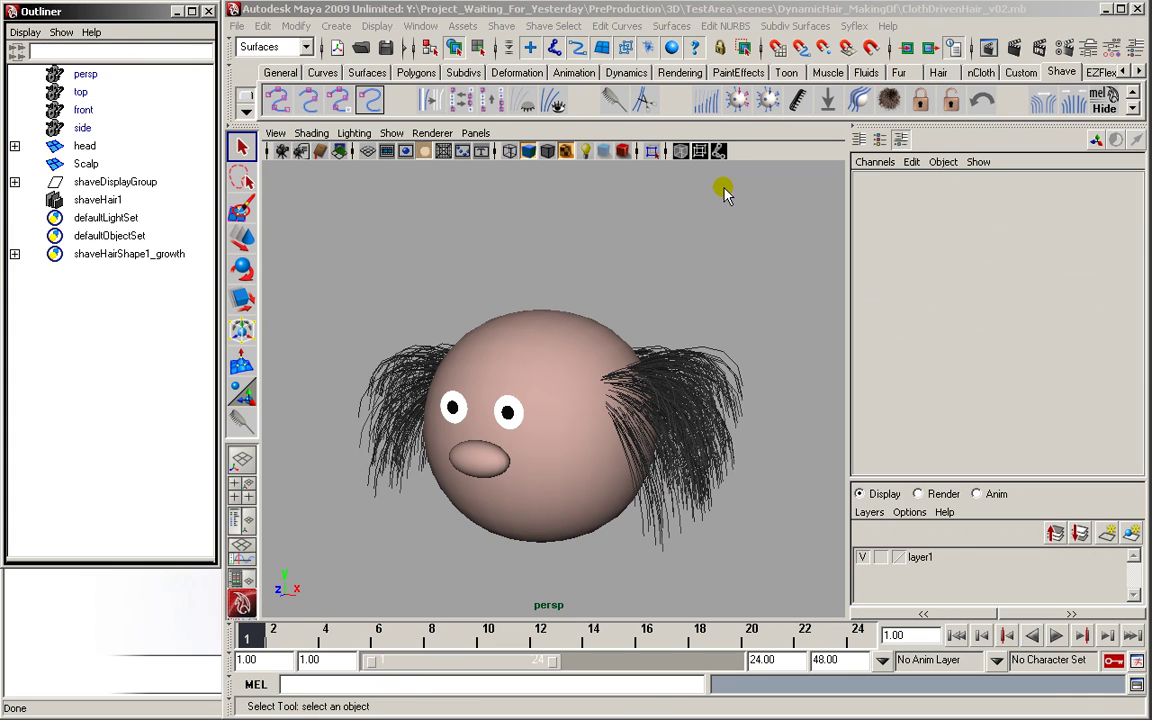
{"action": "left_click", "coordinate": [502, 26]}
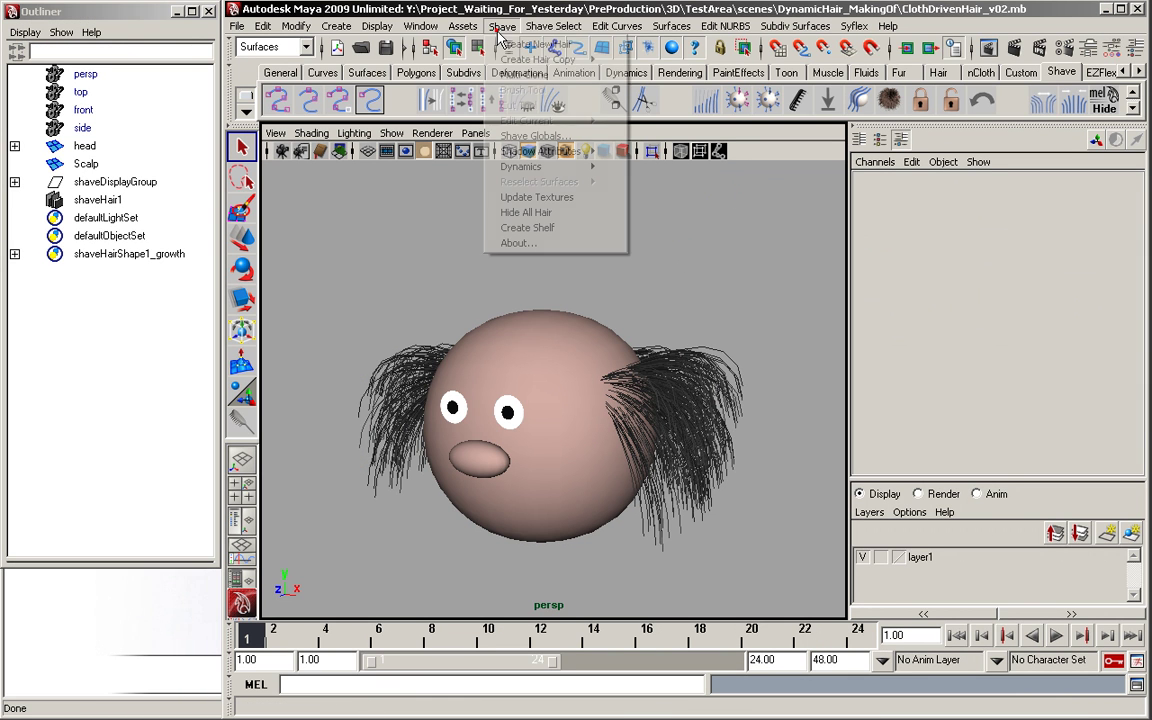
{"action": "left_click", "coordinate": [535, 136]}
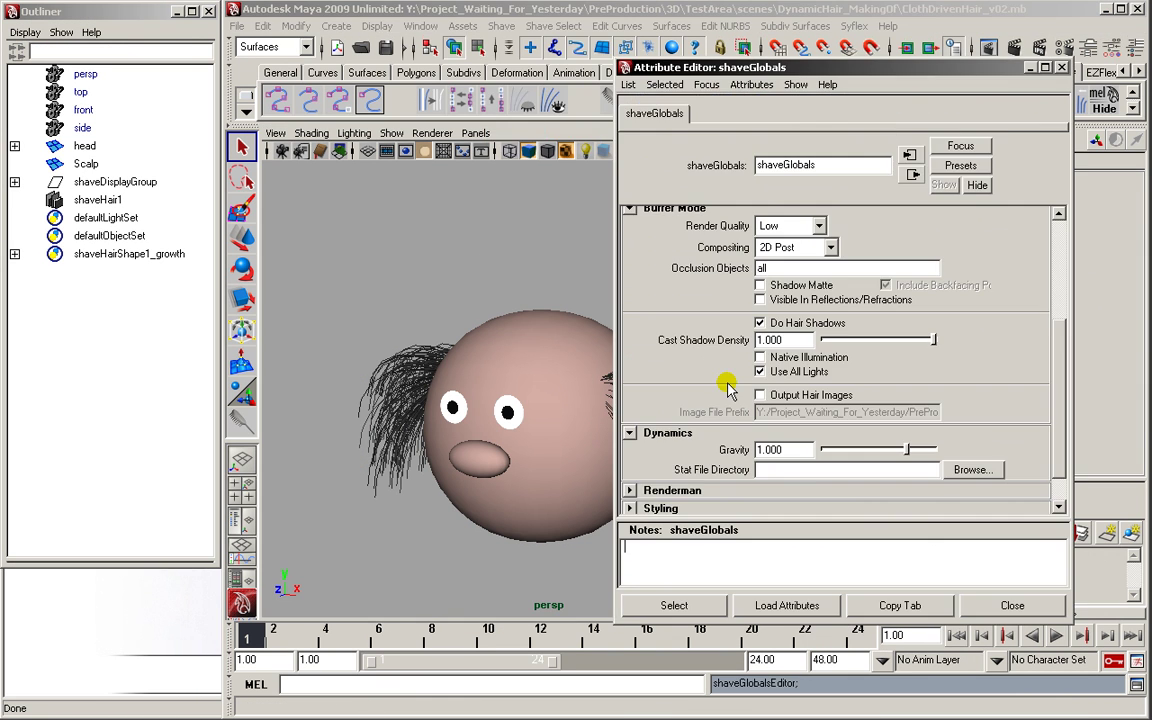
{"action": "left_click", "coordinate": [740, 449]}
{"action": "left_click", "coordinate": [395, 376]}
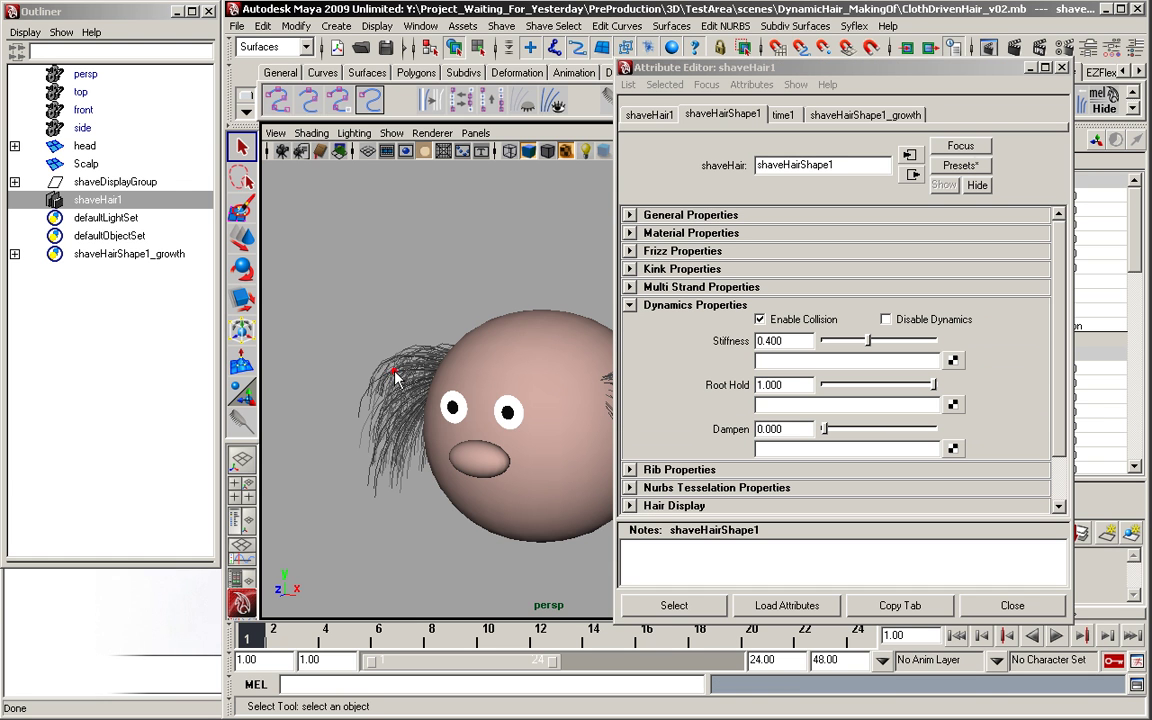
{"action": "left_click", "coordinate": [727, 342]}
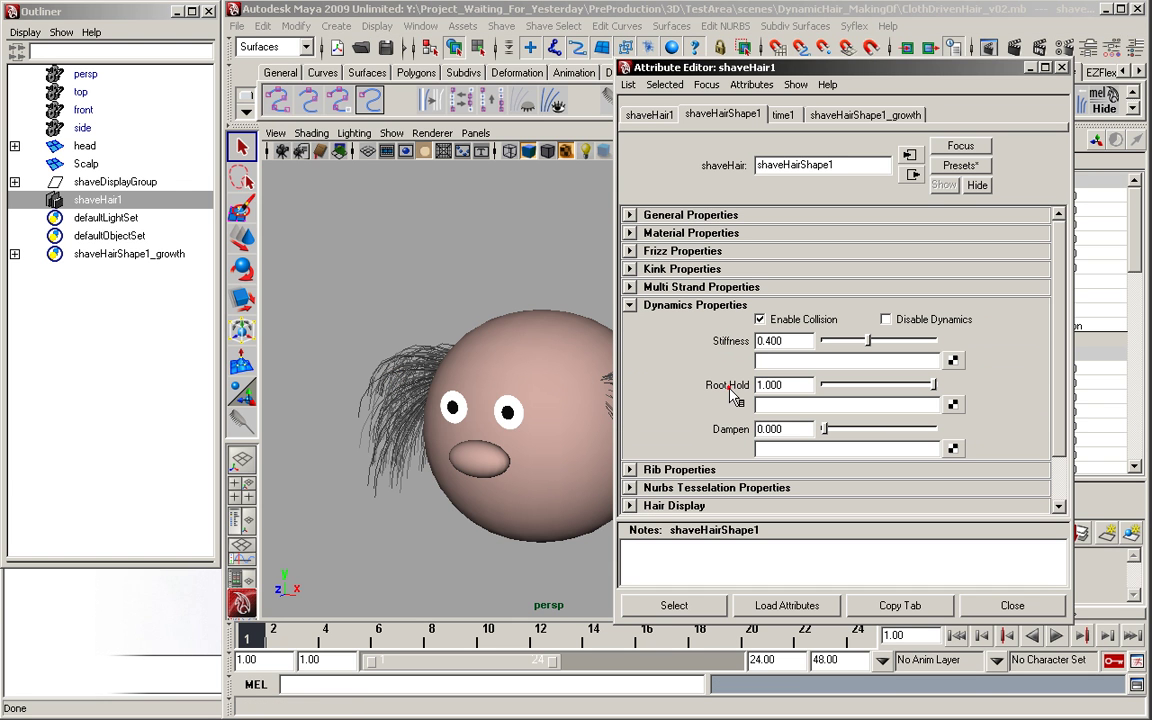
{"action": "left_click", "coordinate": [1062, 68]}
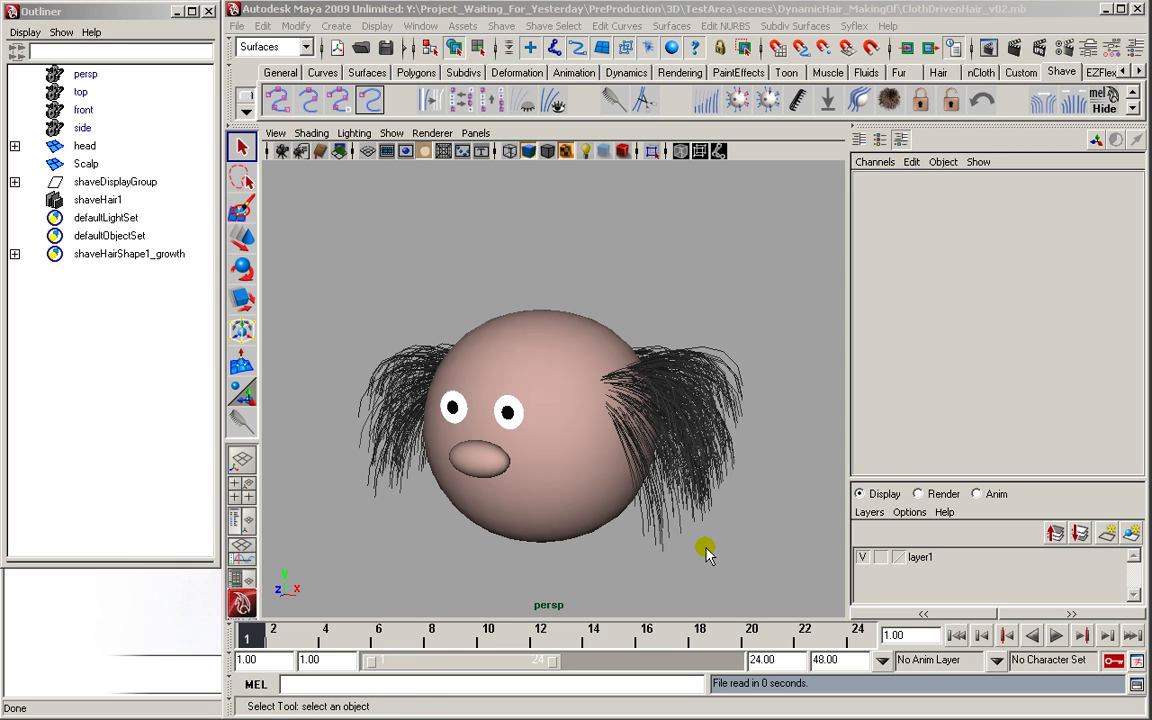
Hide layer1 containing the head and select the Scalp strip that the hair grows from.
{"action": "right_click_drag", "start_coordinate": [447, 491], "coordinate": [625, 489], "text": "alt"}
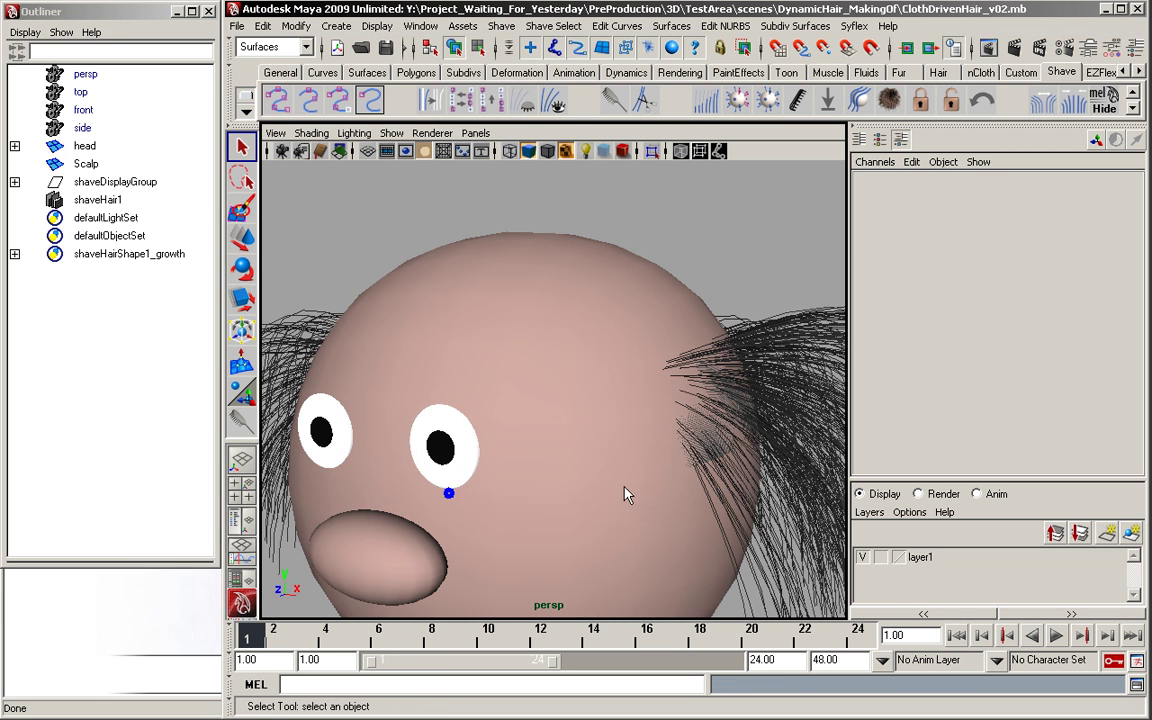
{"action": "left_click", "coordinate": [599, 486]}
{"action": "left_click_drag", "start_coordinate": [770, 500], "coordinate": [655, 501], "text": "alt"}
{"action": "left_click", "coordinate": [864, 558]}
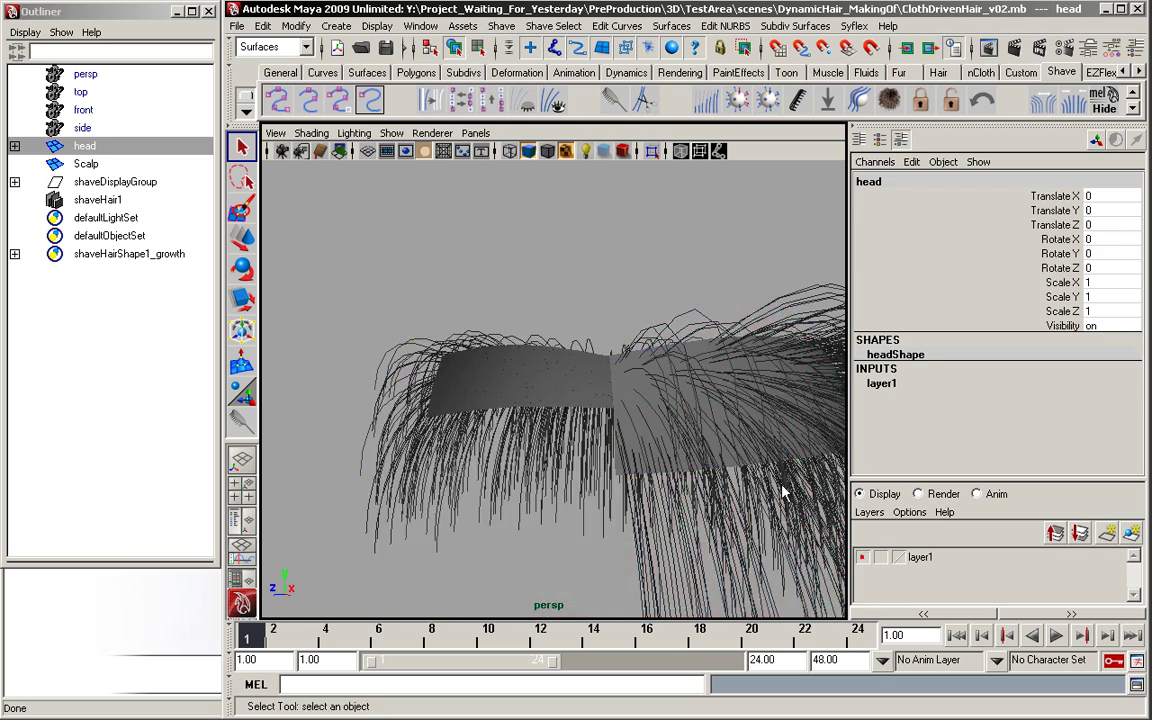
{"action": "left_click_drag", "start_coordinate": [784, 482], "coordinate": [707, 471], "text": "alt"}
{"action": "left_click", "coordinate": [707, 466]}
{"action": "left_click_drag", "start_coordinate": [481, 460], "coordinate": [611, 461], "text": "alt"}
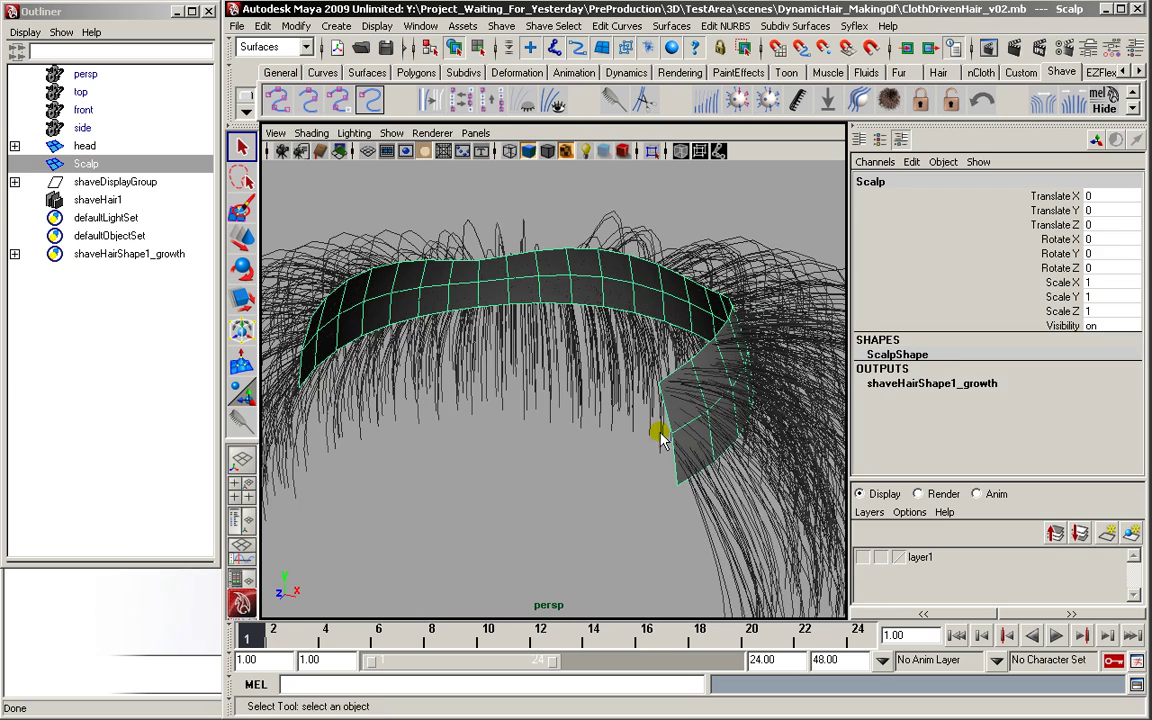
Delete shaveHair1 and create new Shave hair on the Scalp mesh using the Default preset.
{"action": "left_click", "coordinate": [108, 198]}
{"action": "key", "text": "Delete"}
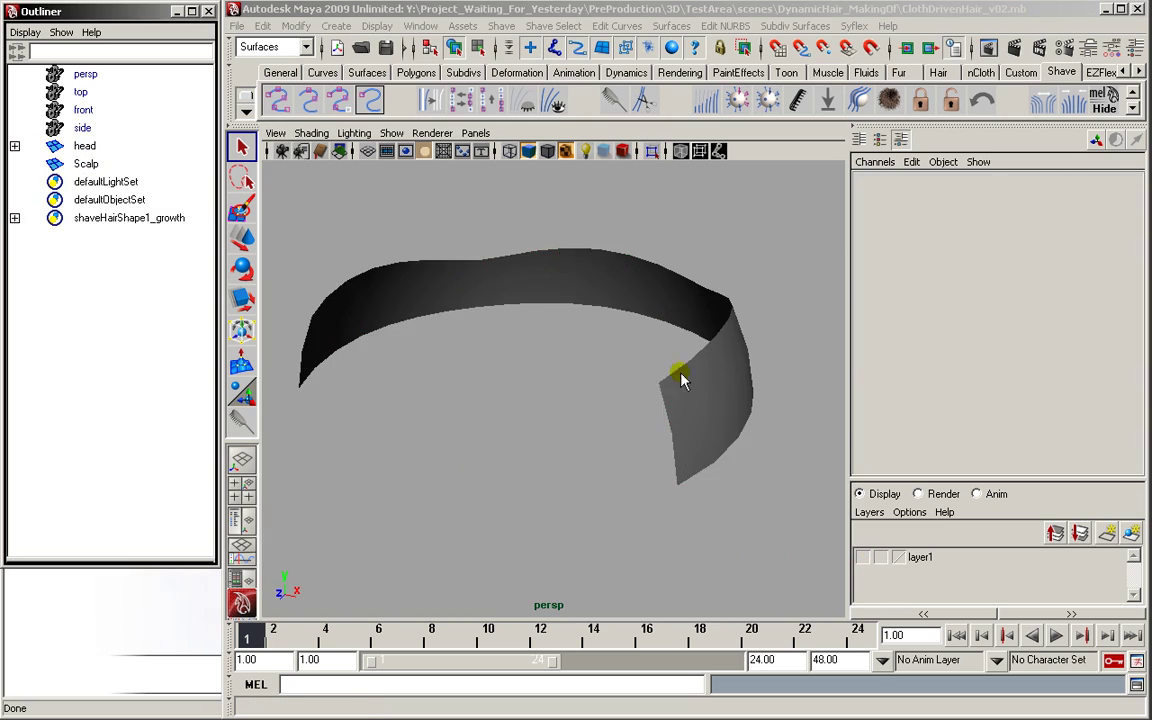
{"action": "left_click", "coordinate": [726, 378]}
{"action": "left_click", "coordinate": [503, 27]}
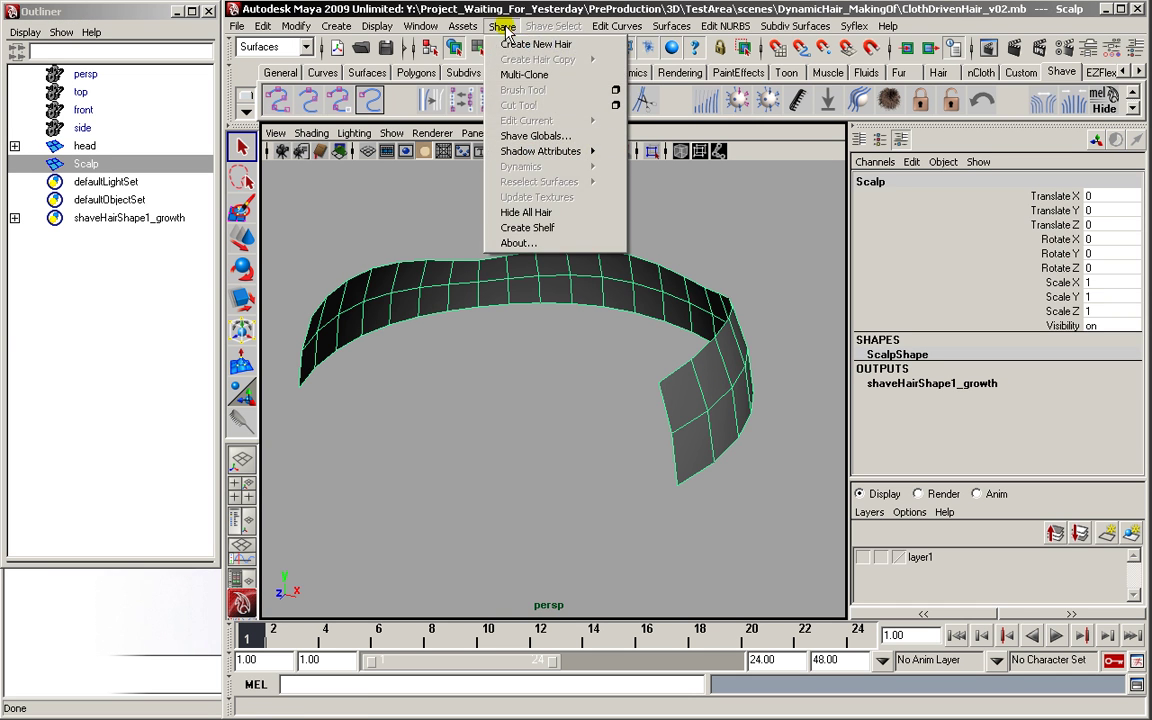
{"action": "left_click", "coordinate": [689, 190]}
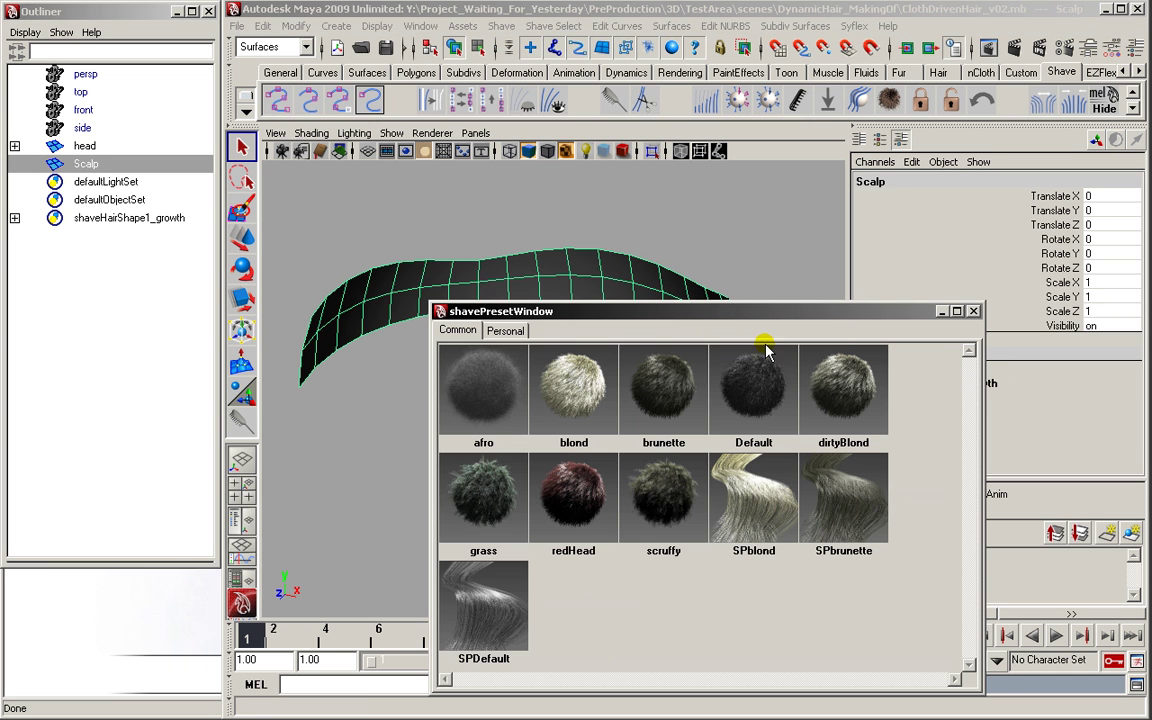
{"action": "left_click", "coordinate": [755, 383]}
{"action": "right_click_drag", "start_coordinate": [775, 412], "coordinate": [712, 412], "text": "alt"}
{"action": "left_click_drag", "start_coordinate": [709, 378], "coordinate": [709, 437], "text": "alt"}
{"action": "left_click", "coordinate": [663, 437]}
{"action": "left_click_drag", "start_coordinate": [608, 427], "coordinate": [586, 383], "text": "alt"}
Reopen the scene ClothDrivenHair_v02.mb to restore the original styled hair.
{"action": "left_click", "coordinate": [360, 47]}
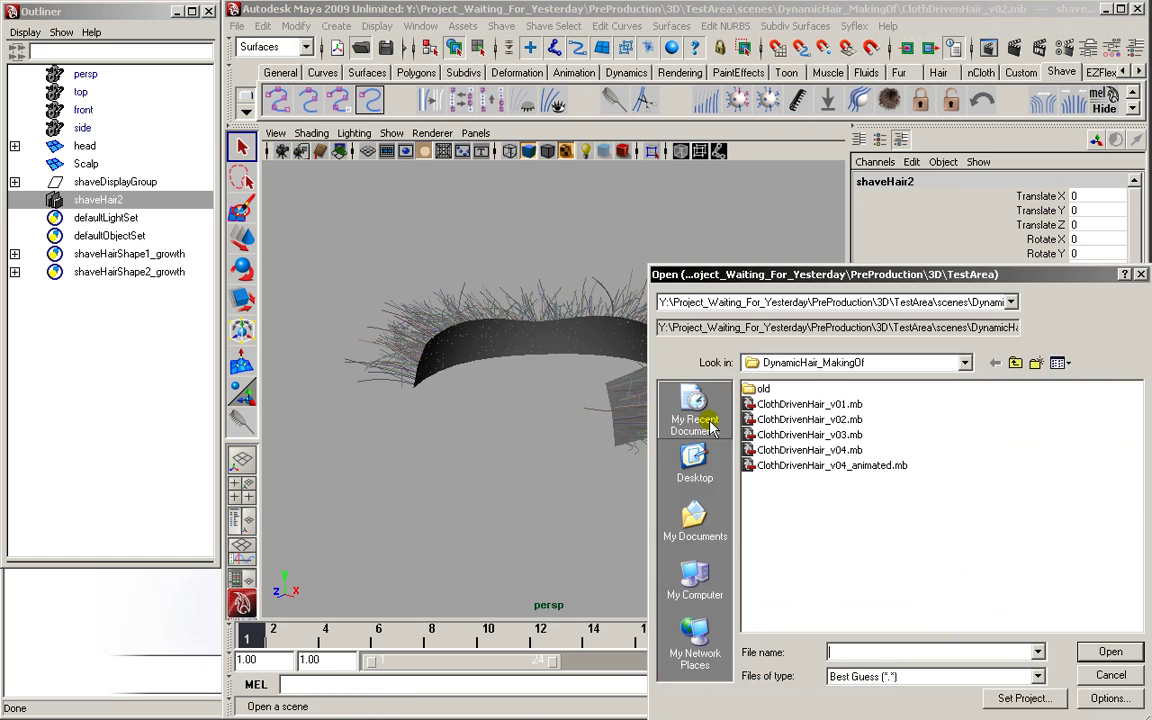
{"action": "double_click", "coordinate": [818, 421]}
{"action": "left_click", "coordinate": [871, 340]}
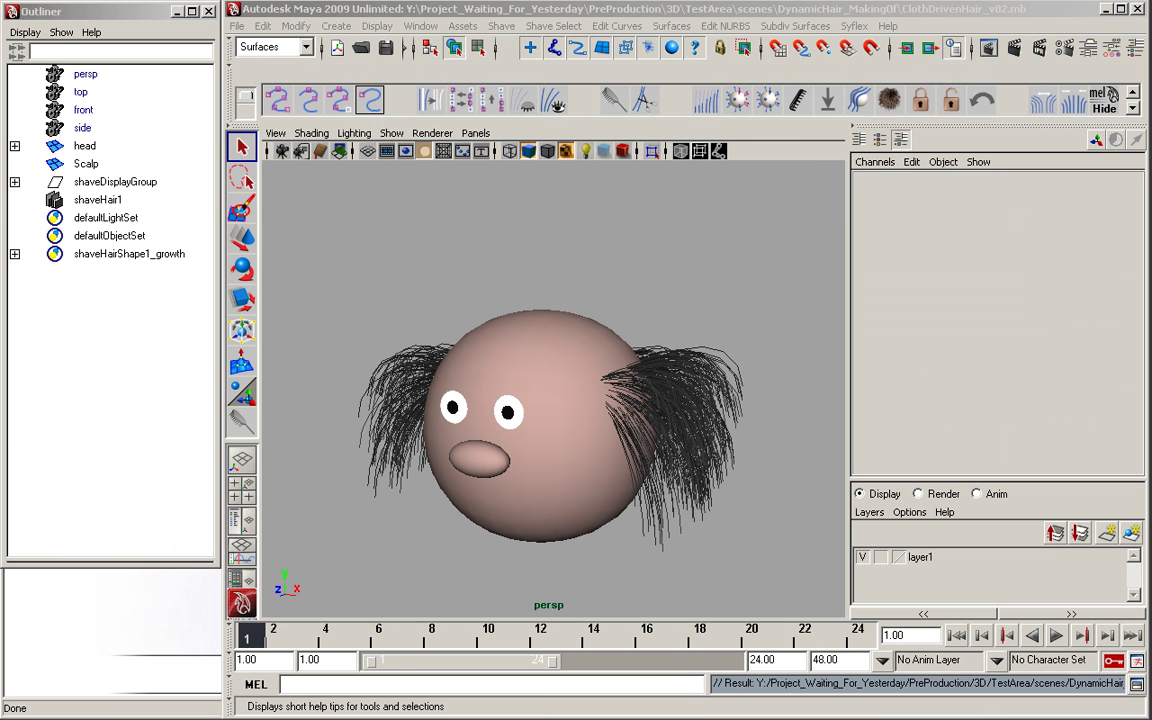
Convert the guides of shaveHair1 to curves.
{"action": "left_click", "coordinate": [97, 200]}
{"action": "left_click", "coordinate": [502, 26]}
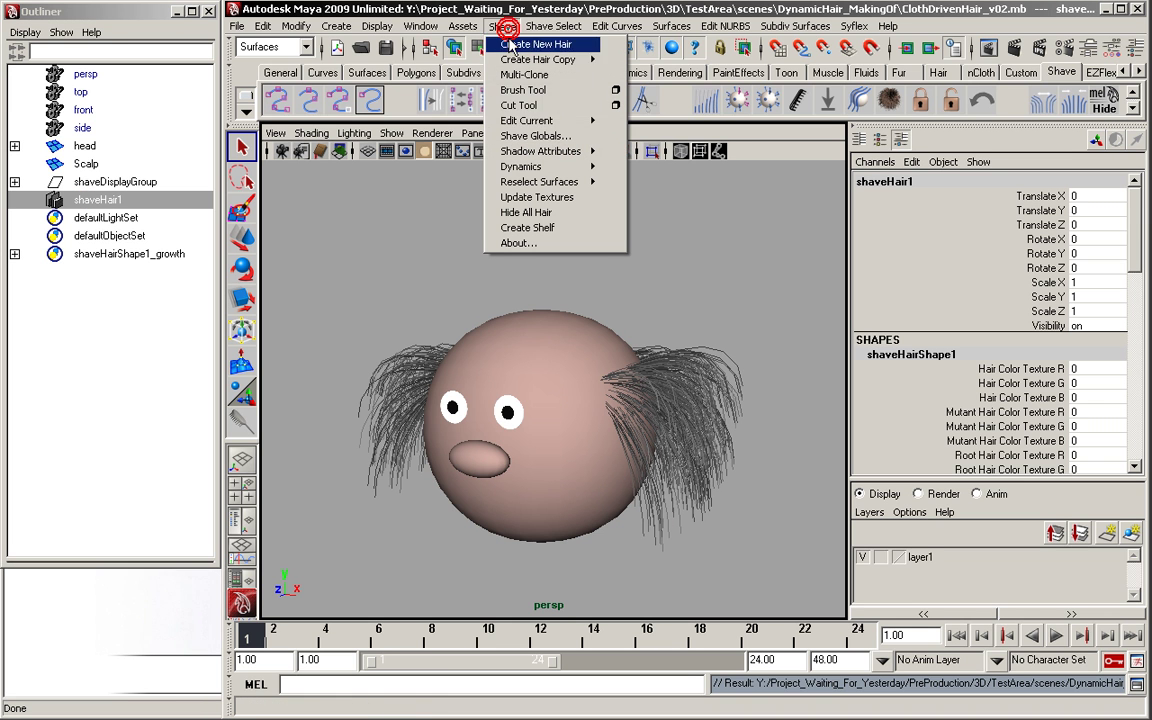
{"action": "mouse_move", "coordinate": [548, 122]}
{"action": "mouse_move", "coordinate": [640, 227]}
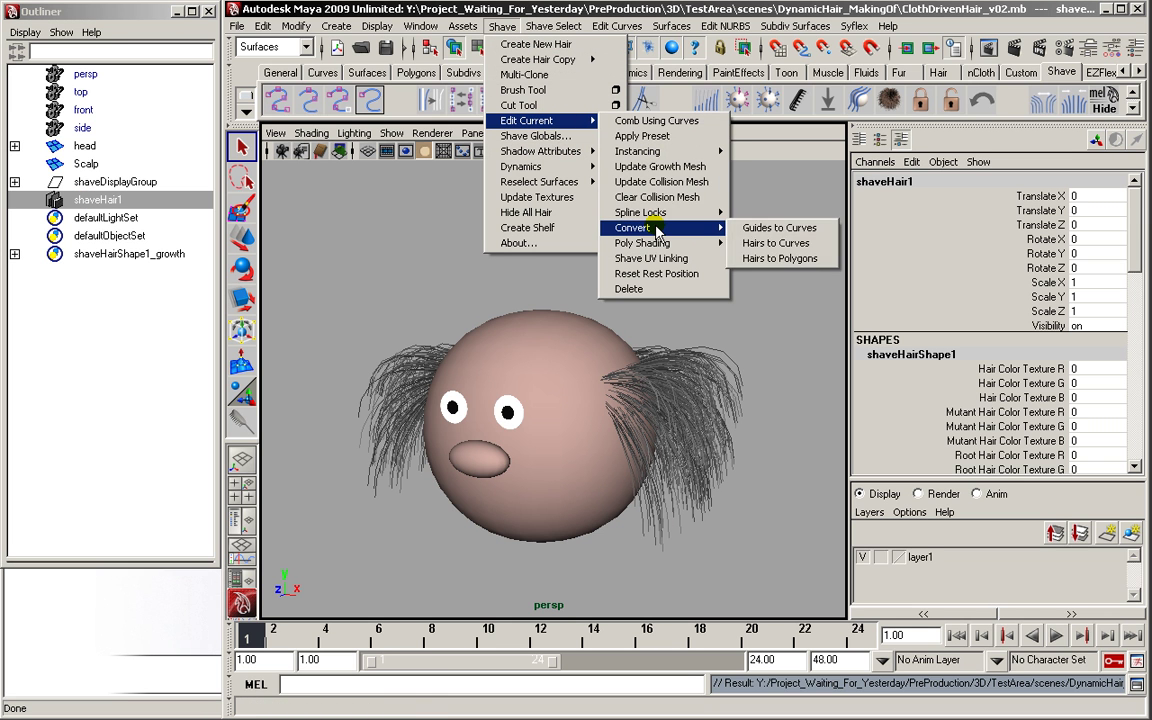
{"action": "left_click", "coordinate": [771, 228]}
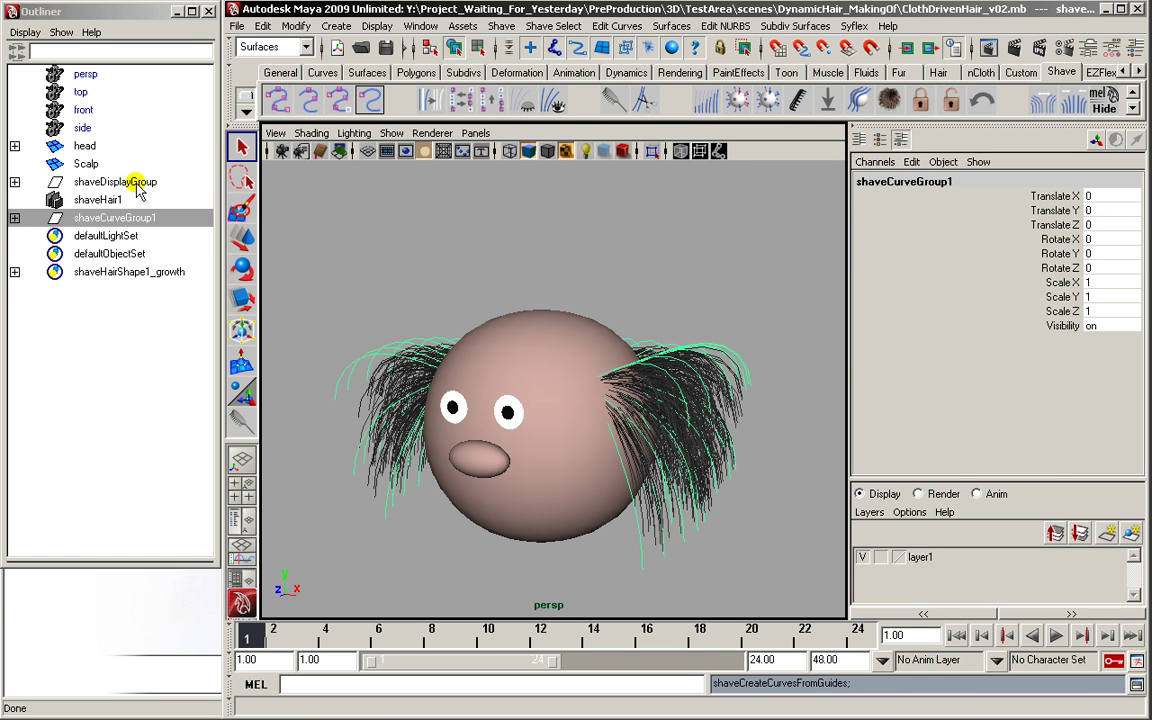
Hide shaveHair1, the Scalp mesh and the head so that only the guide curves are shown.
{"action": "left_click", "coordinate": [118, 200]}
{"action": "key", "text": "ctrl+h"}
{"action": "left_click", "coordinate": [98, 165]}
{"action": "key", "text": "ctrl+h"}
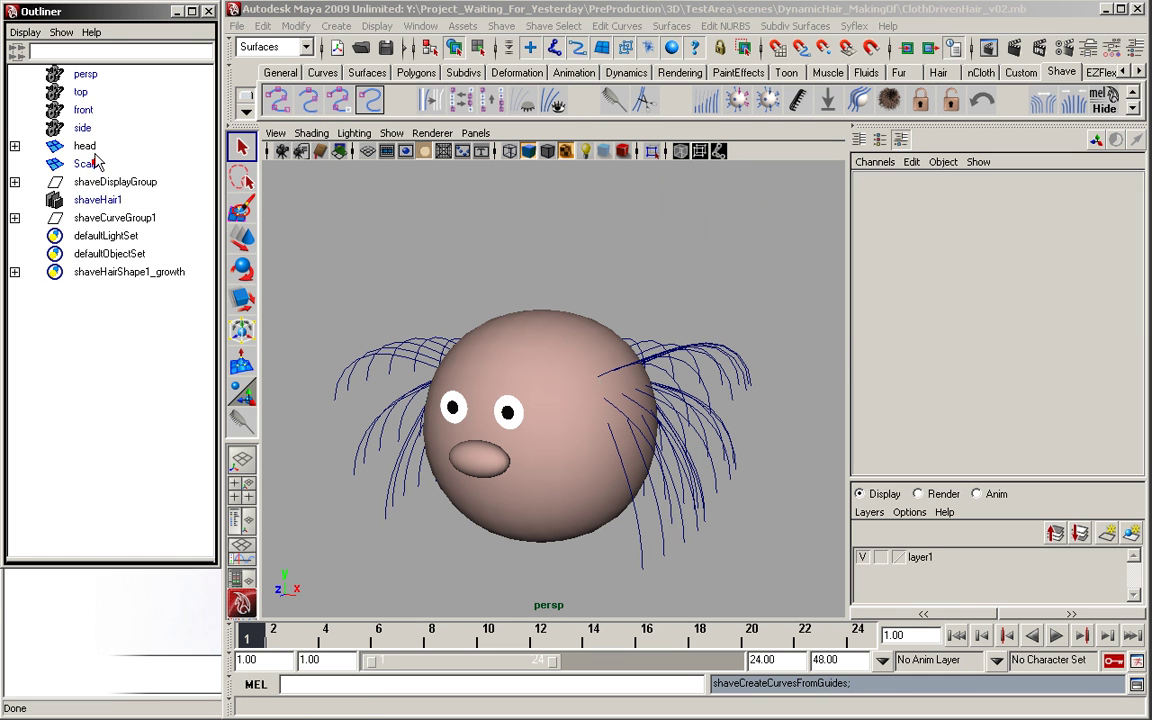
{"action": "left_click", "coordinate": [93, 146]}
{"action": "key", "text": "ctrl+h"}
Rebuild all guide curves as uniform cubic curves with 10 spans and delete their construction history.
{"action": "left_click", "coordinate": [374, 254]}
{"action": "left_click_drag", "start_coordinate": [375, 260], "coordinate": [700, 545]}
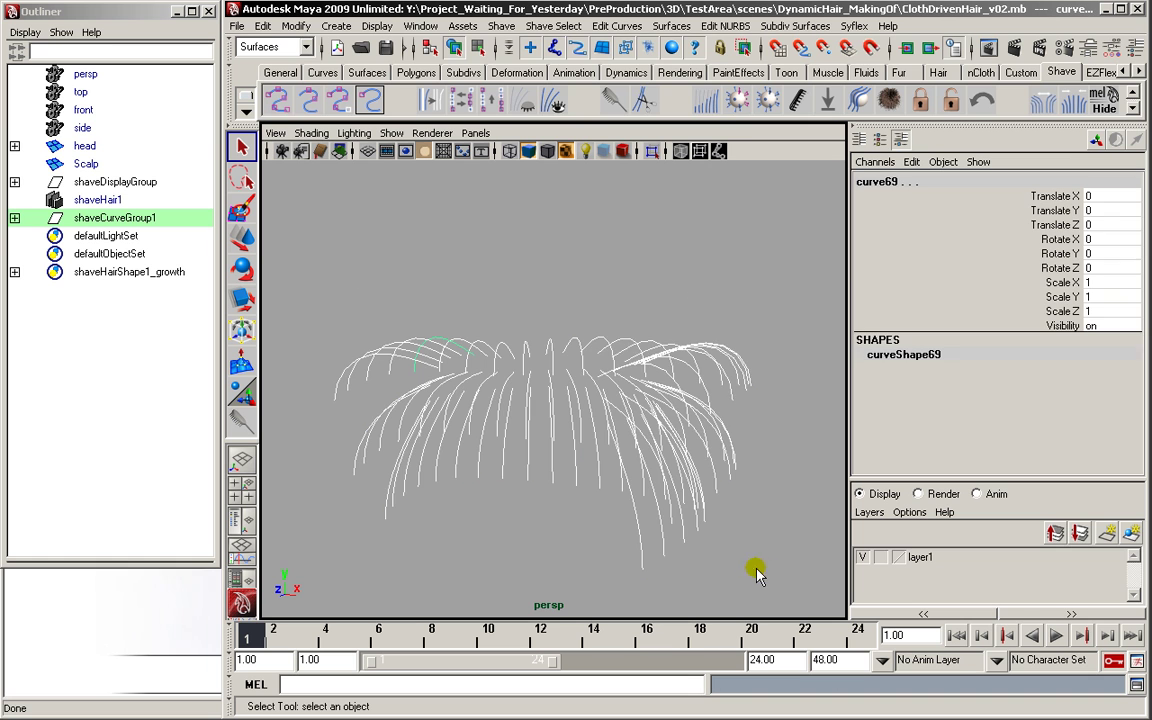
{"action": "left_click", "coordinate": [636, 27]}
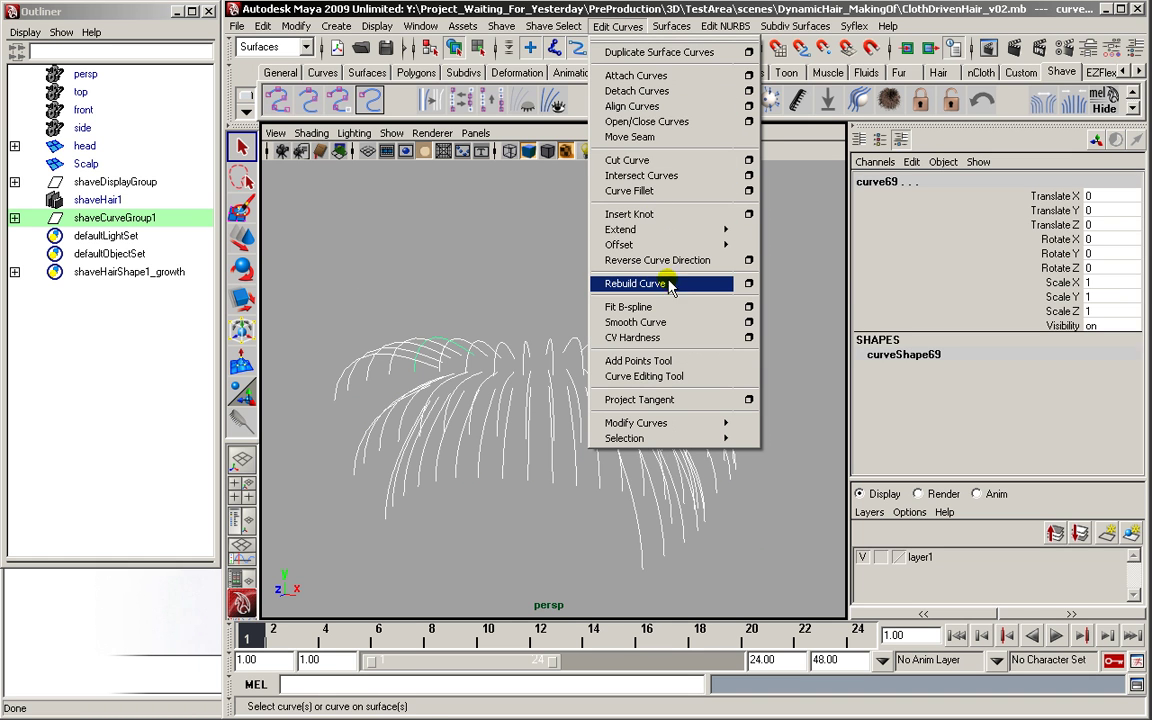
{"action": "left_click", "coordinate": [748, 283]}
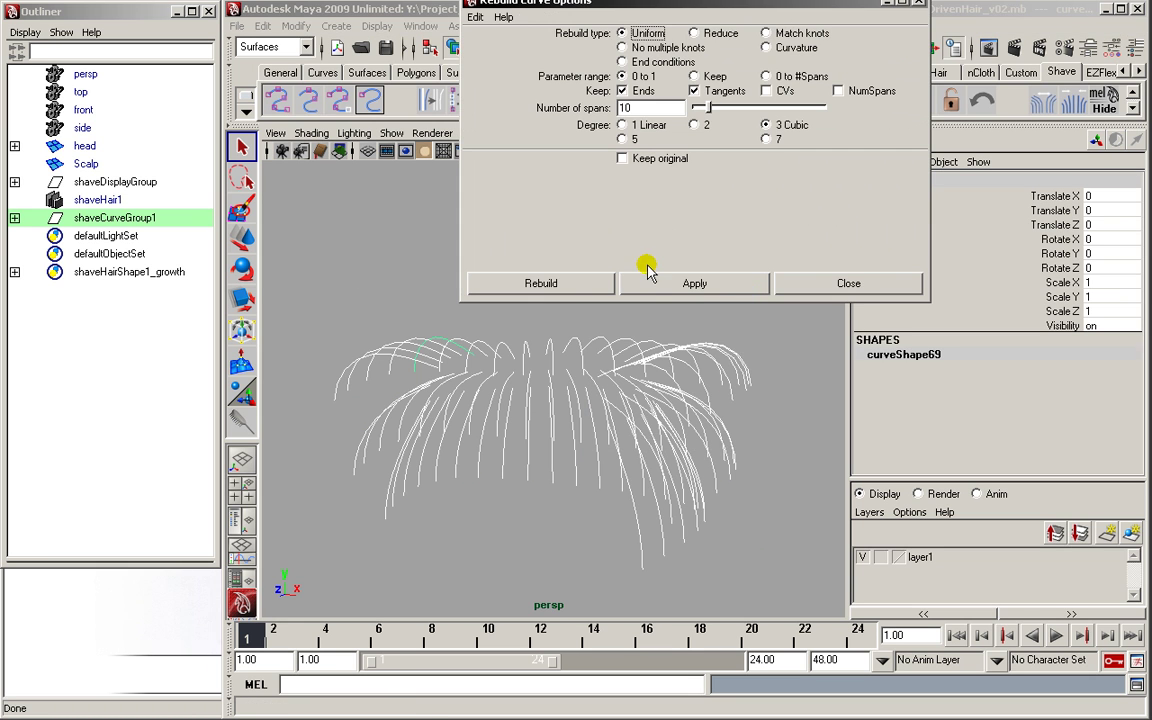
{"action": "left_click", "coordinate": [570, 283]}
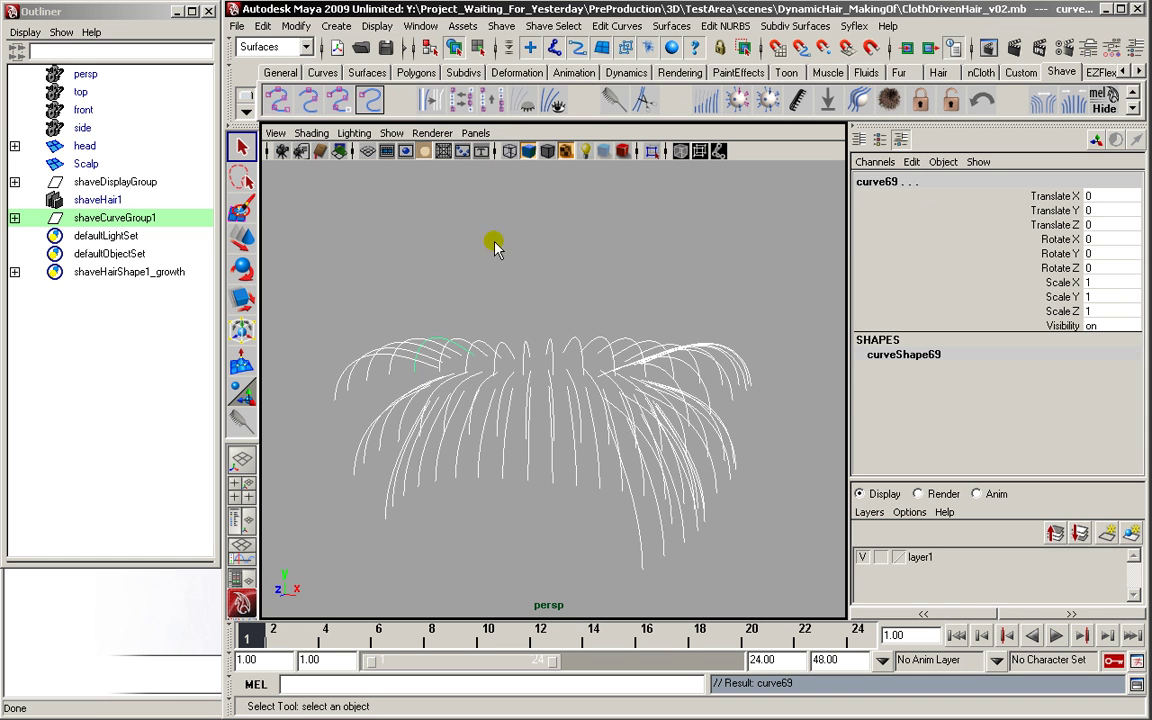
{"action": "left_click", "coordinate": [263, 26]}
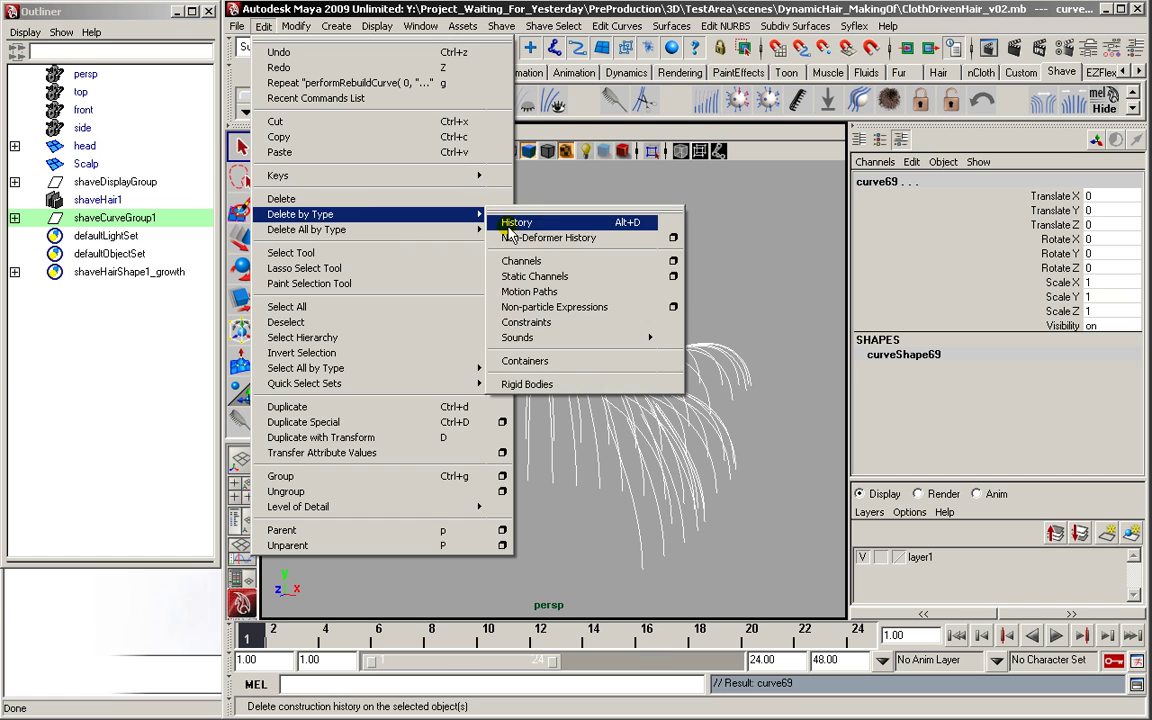
{"action": "left_click", "coordinate": [456, 204]}
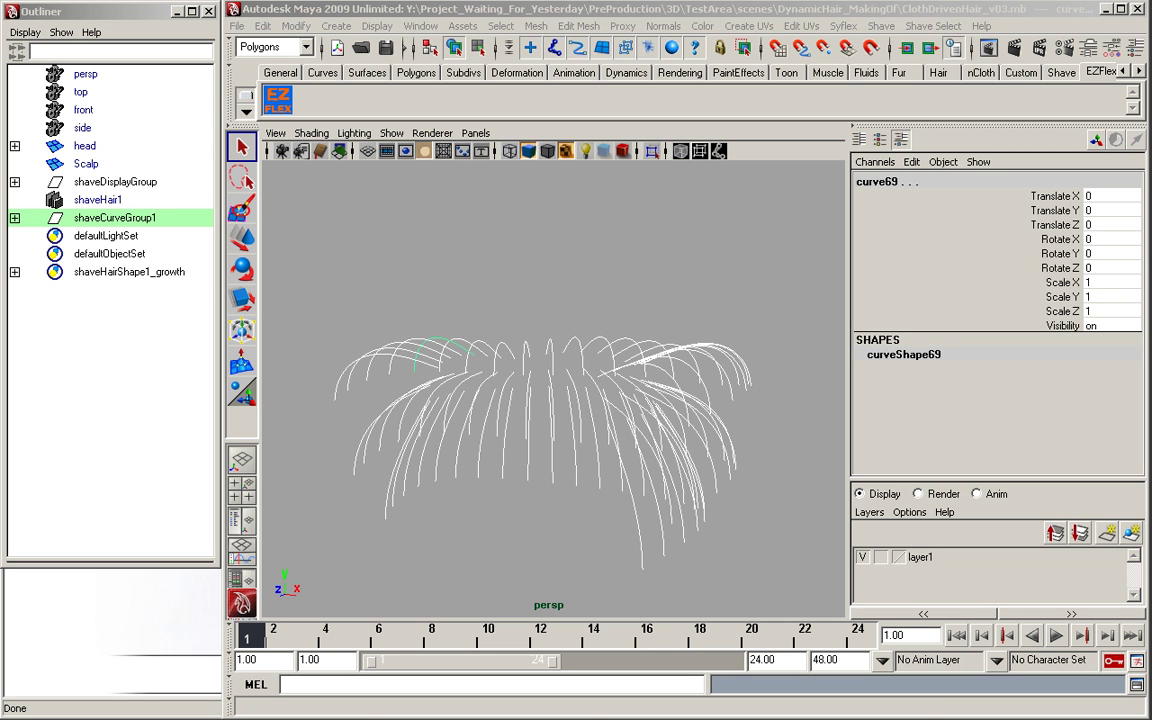
Select the guide curves of the lowest row one after another in order around the head.
{"action": "left_click_drag", "start_coordinate": [725, 504], "coordinate": [594, 504], "text": "alt"}
{"action": "left_click_drag", "start_coordinate": [571, 546], "coordinate": [550, 535], "text": "alt"}
{"action": "middle_click_drag", "start_coordinate": [548, 534], "coordinate": [522, 460], "text": "alt"}
{"action": "left_click_drag", "start_coordinate": [466, 469], "coordinate": [432, 470], "text": "alt"}
{"action": "right_click_drag", "start_coordinate": [417, 514], "coordinate": [476, 555], "text": "alt"}
{"action": "left_click", "coordinate": [437, 537]}
{"action": "mouse_move", "coordinate": [440, 522]}
{"action": "left_mouse_down"}
{"action": "mouse_move", "coordinate": [418, 545]}
{"action": "mouse_move", "coordinate": [446, 546]}
{"action": "left_mouse_up"}
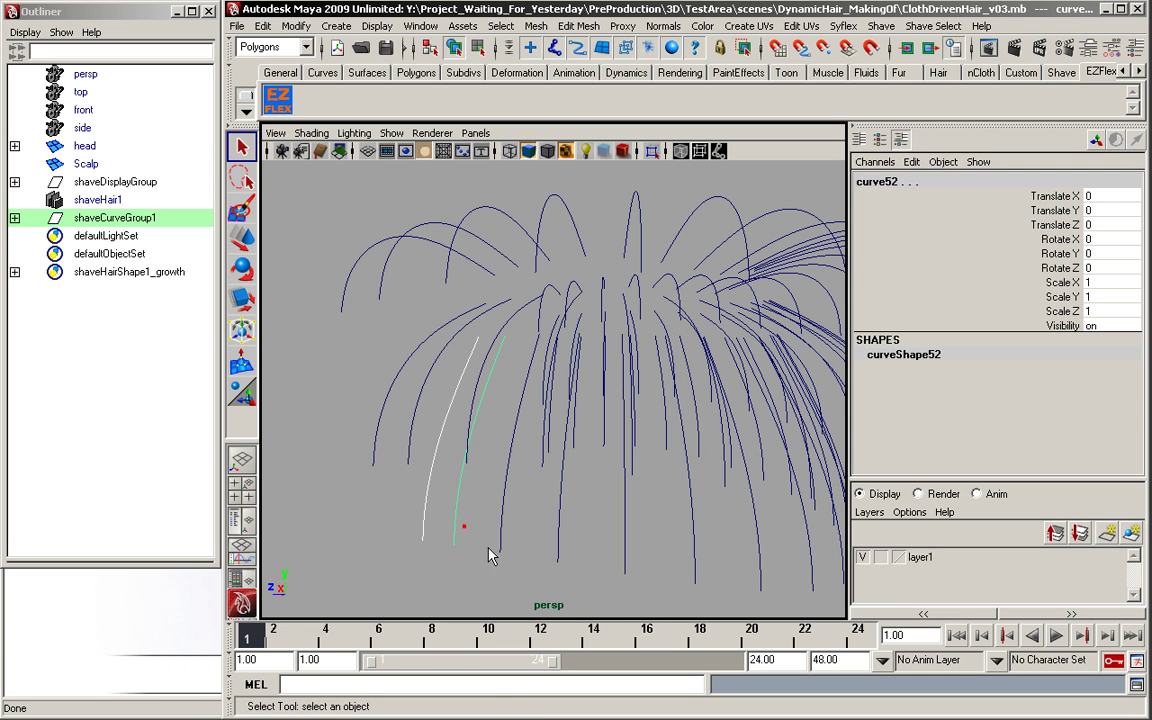
{"action": "left_click_drag", "start_coordinate": [517, 531], "coordinate": [492, 549], "text": "shift"}
{"action": "left_click_drag", "start_coordinate": [578, 548], "coordinate": [550, 568], "text": "shift"}
{"action": "left_click_drag", "start_coordinate": [640, 563], "coordinate": [588, 559], "text": "shift"}
{"action": "middle_click_drag", "start_coordinate": [668, 560], "coordinate": [572, 474], "text": "alt"}
{"action": "left_click_drag", "start_coordinate": [432, 458], "coordinate": [400, 491], "text": "shift"}
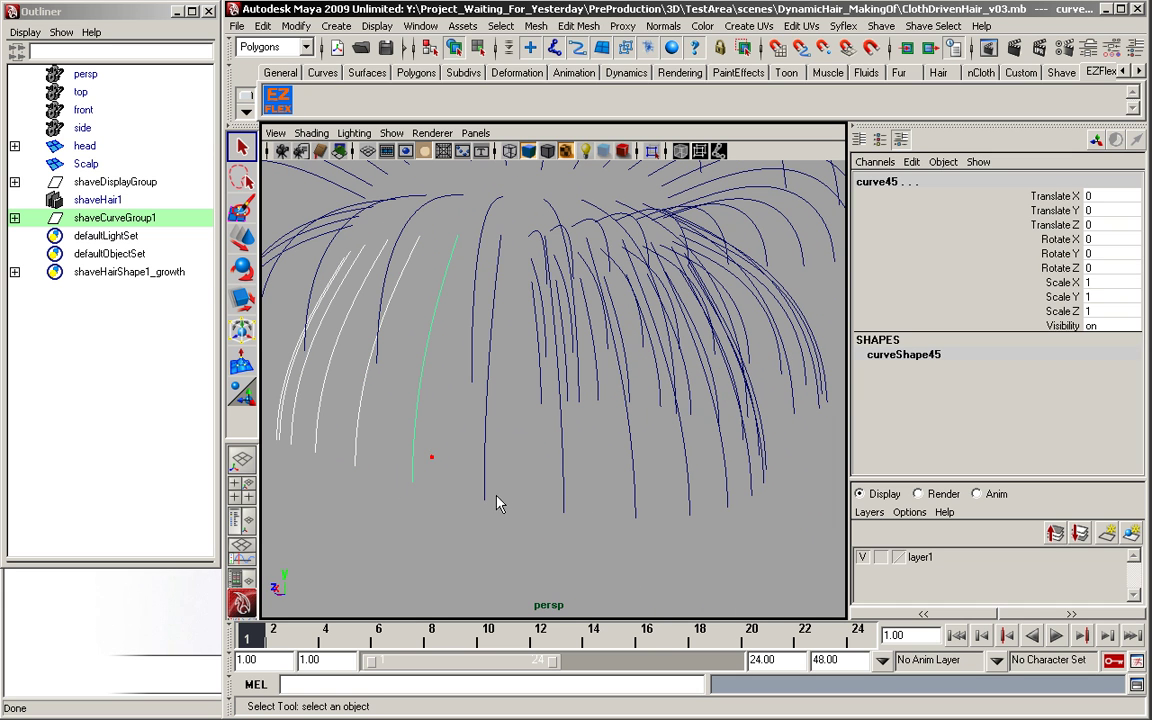
{"action": "left_click_drag", "start_coordinate": [497, 482], "coordinate": [472, 506], "text": "shift"}
{"action": "left_click_drag", "start_coordinate": [585, 492], "coordinate": [545, 517], "text": "shift"}
{"action": "left_click_drag", "start_coordinate": [659, 506], "coordinate": [620, 526], "text": "shift"}
{"action": "left_click_drag", "start_coordinate": [716, 500], "coordinate": [455, 510], "text": "alt"}
{"action": "left_click_drag", "start_coordinate": [564, 504], "coordinate": [581, 485], "text": "shift"}
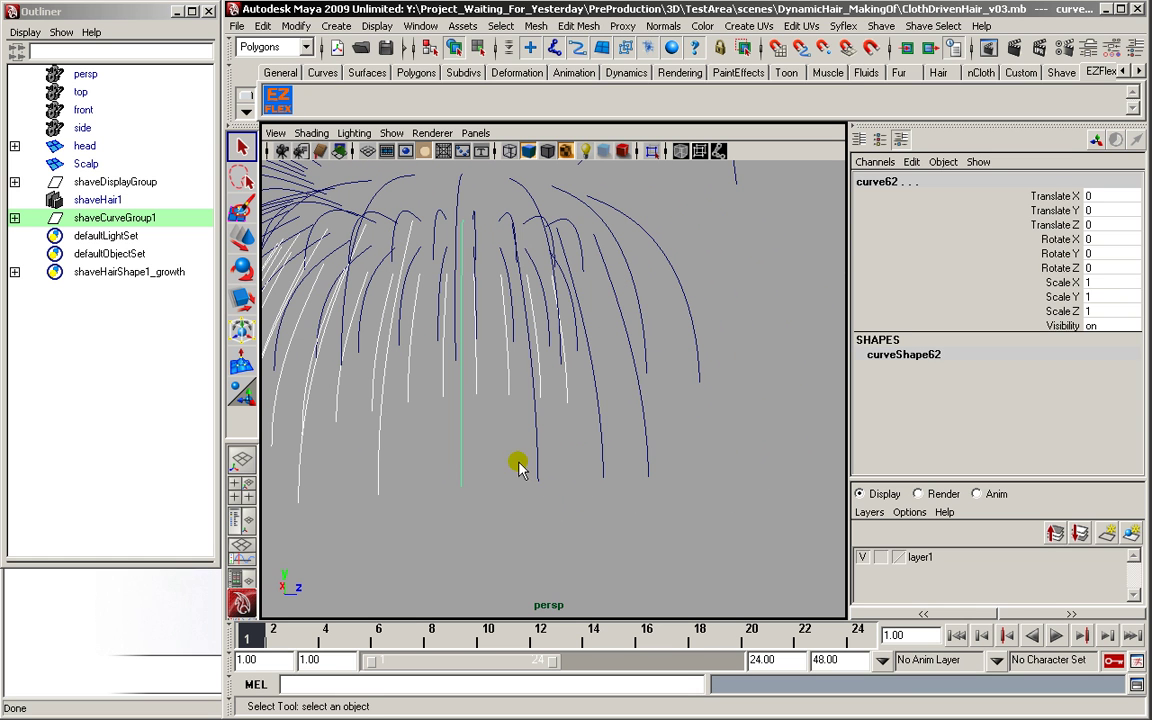
{"action": "left_click_drag", "start_coordinate": [518, 462], "coordinate": [618, 472], "text": "shift"}
{"action": "left_click_drag", "start_coordinate": [627, 463], "coordinate": [672, 478], "text": "shift"}
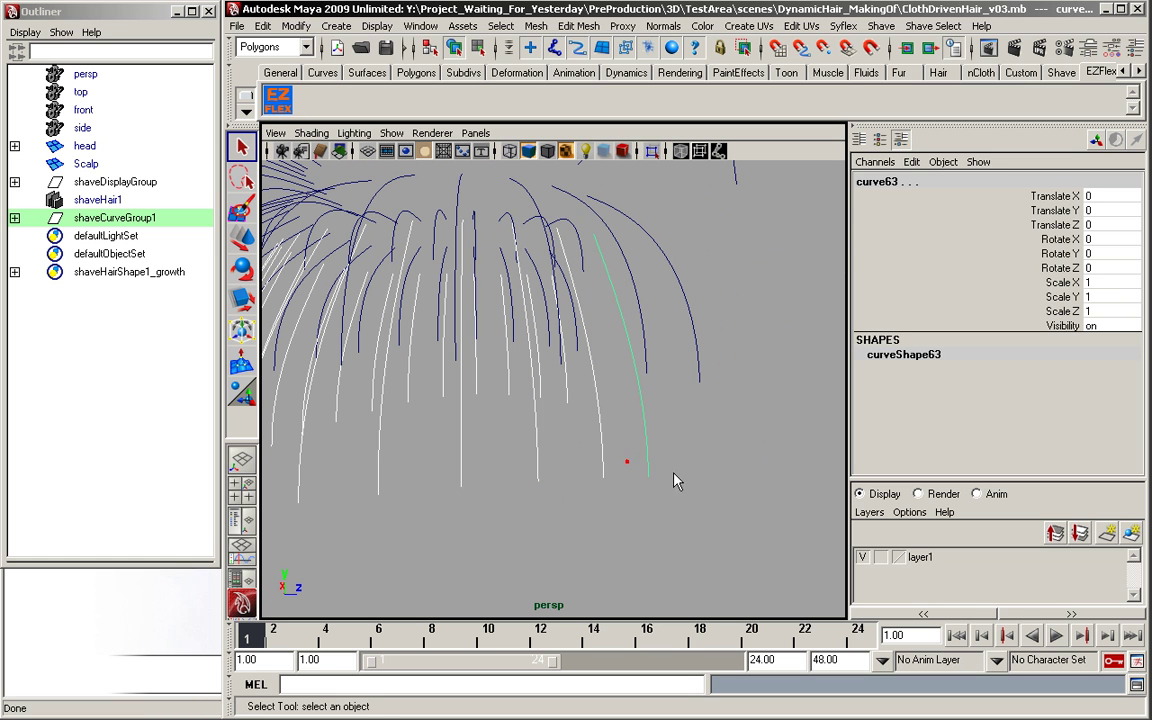
Loft the selected curves into a polygon surface using quads, 1 section span and a count of 200.
{"action": "left_click", "coordinate": [305, 47]}
{"action": "left_click", "coordinate": [258, 91]}
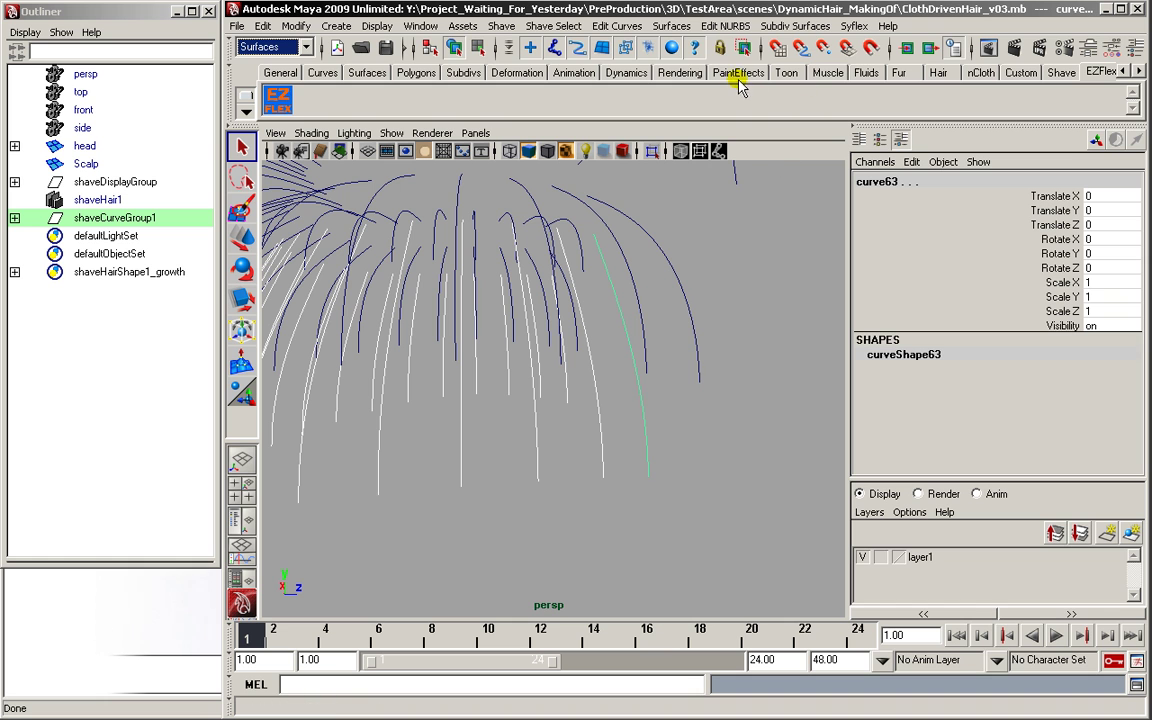
{"action": "left_click", "coordinate": [671, 26]}
{"action": "left_click", "coordinate": [743, 68]}
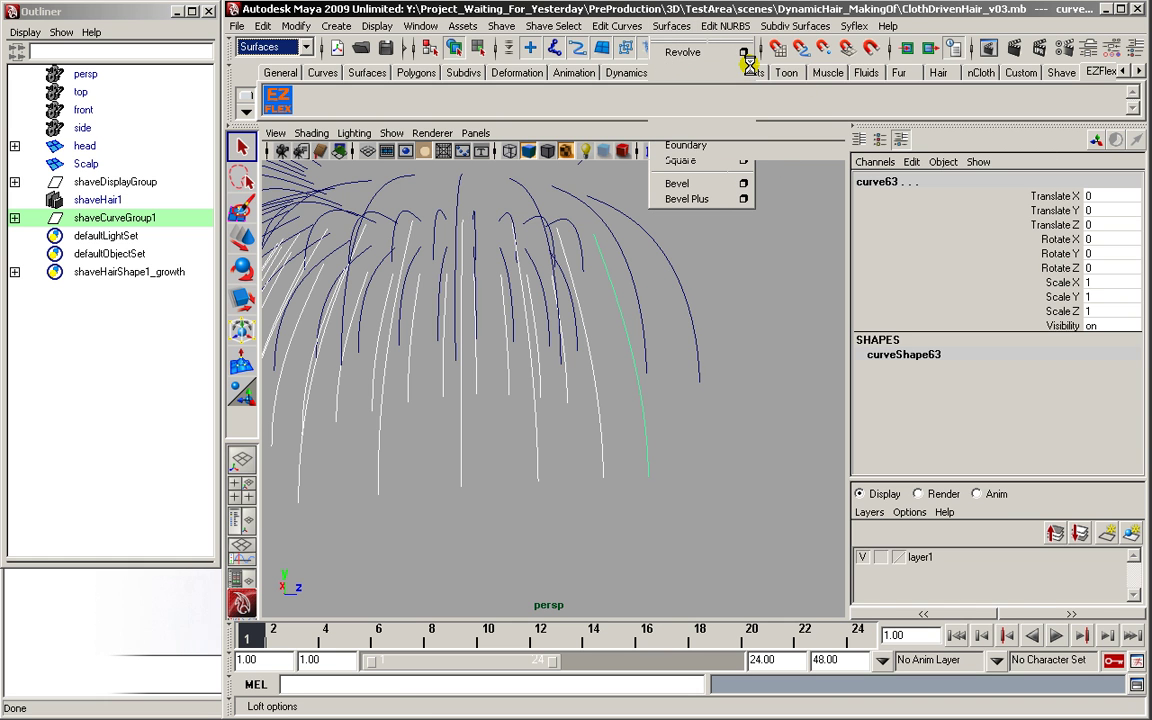
{"action": "left_click_drag", "start_coordinate": [890, 483], "coordinate": [706, 144]}
{"action": "left_click", "coordinate": [692, 234]}
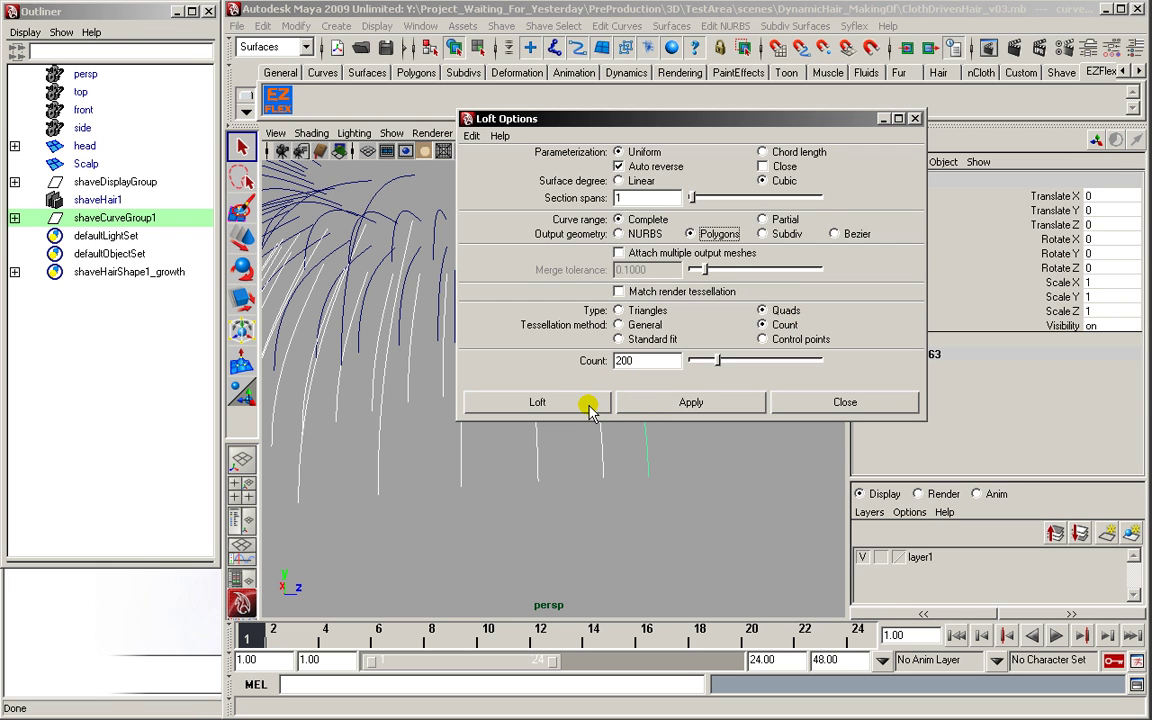
{"action": "left_click", "coordinate": [537, 402]}
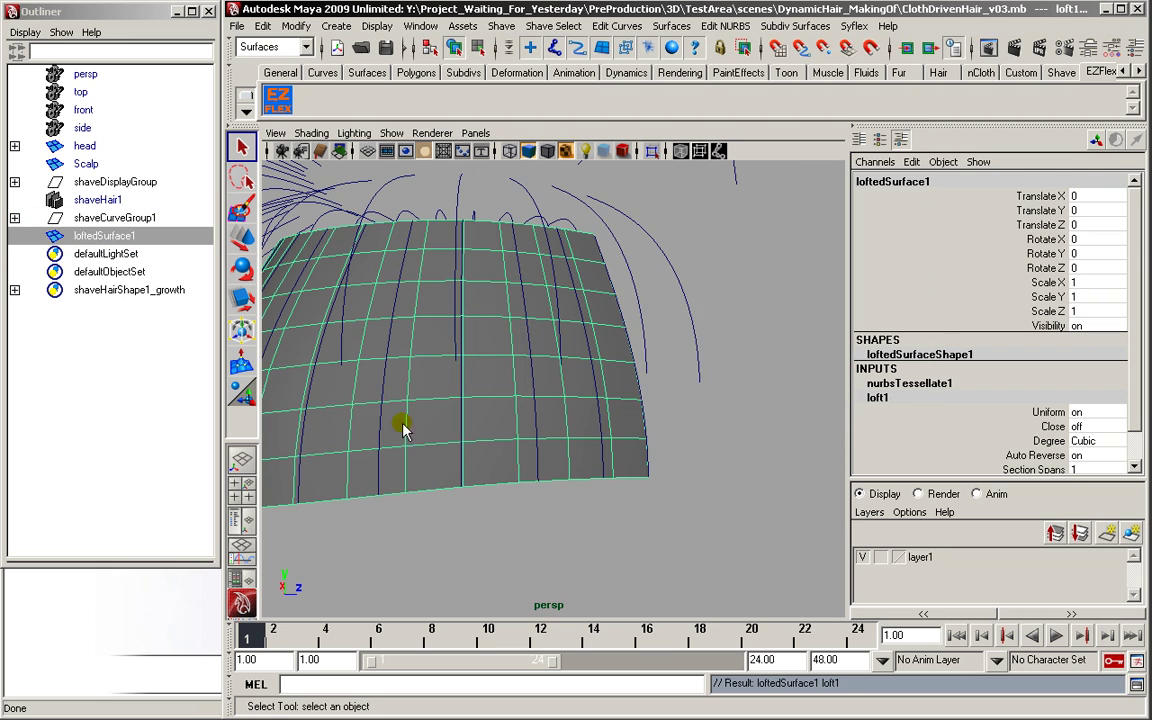
Hide the lofted surface together with the lowest-row guide curves it was built from.
{"action": "right_click_drag", "start_coordinate": [404, 424], "coordinate": [566, 398], "text": "alt"}
{"action": "mouse_move", "coordinate": [566, 398]}
{"action": "left_mouse_down", "text": "alt"}
{"action": "mouse_move", "coordinate": [602, 388]}
{"action": "mouse_move", "coordinate": [586, 391]}
{"action": "left_mouse_up", "text": "alt"}
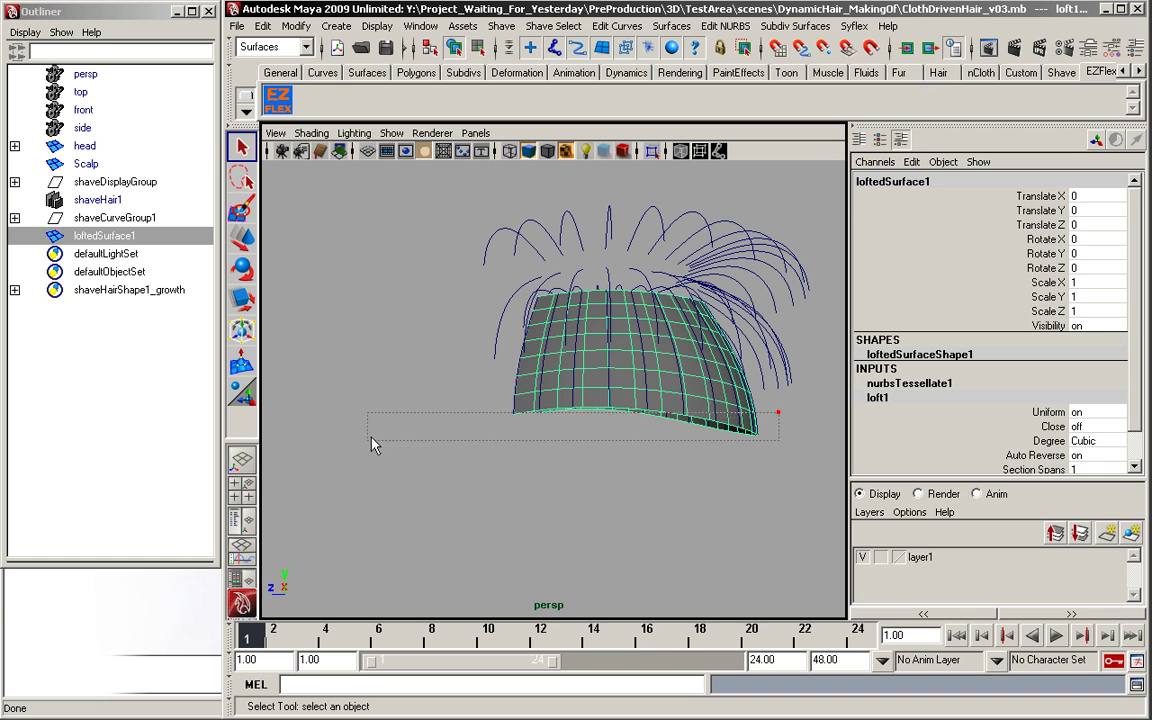
{"action": "left_click_drag", "start_coordinate": [370, 440], "coordinate": [362, 452]}
{"action": "left_click_drag", "start_coordinate": [659, 388], "coordinate": [672, 390]}
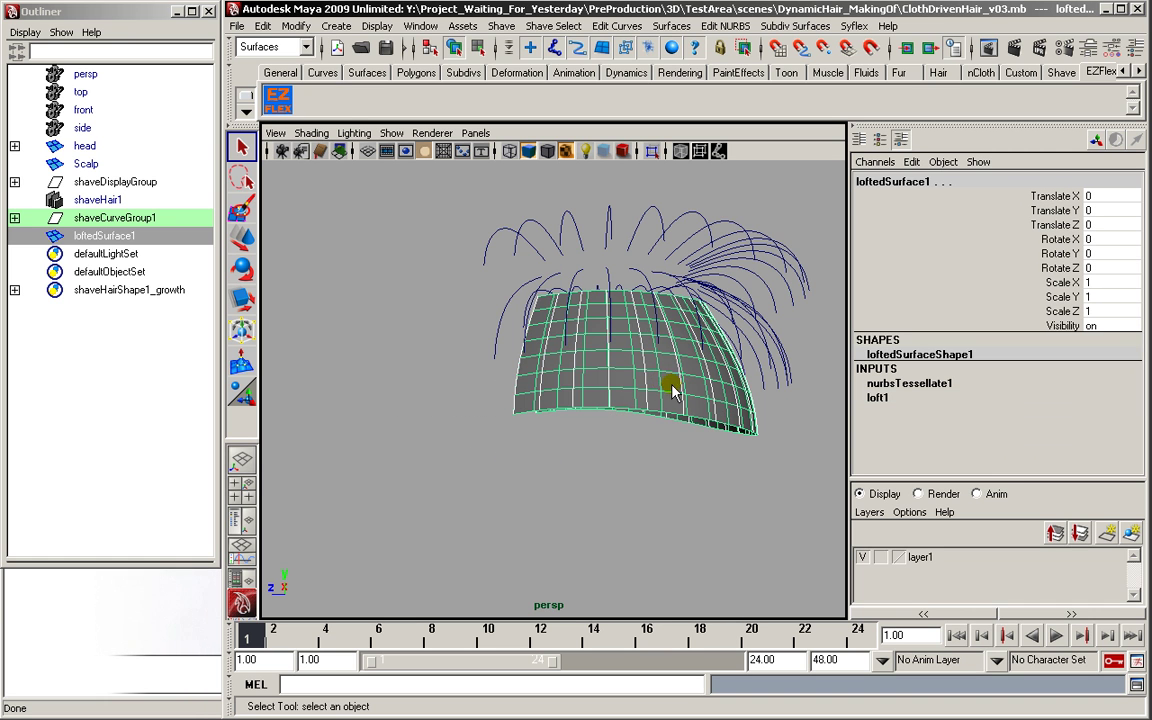
{"action": "key", "text": "ctrl+h"}
Select the guide curves of the lowest row still shown, one after another in order around the head.
{"action": "left_click_drag", "start_coordinate": [689, 440], "coordinate": [459, 436], "text": "alt"}
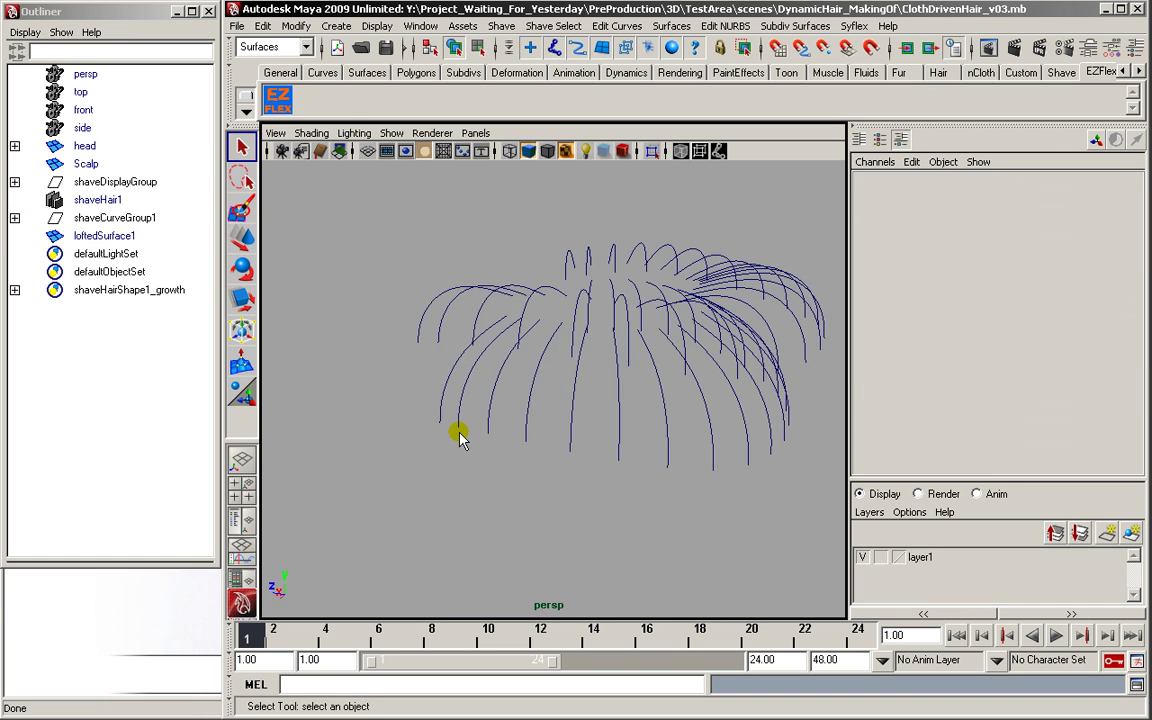
{"action": "left_click_drag", "start_coordinate": [431, 383], "coordinate": [488, 406]}
{"action": "left_click", "coordinate": [438, 377]}
{"action": "left_click", "coordinate": [490, 405], "text": "shift"}
{"action": "left_click", "coordinate": [522, 417], "text": "shift"}
{"action": "left_click", "coordinate": [566, 433], "text": "shift"}
{"action": "left_click", "coordinate": [610, 435], "text": "shift"}
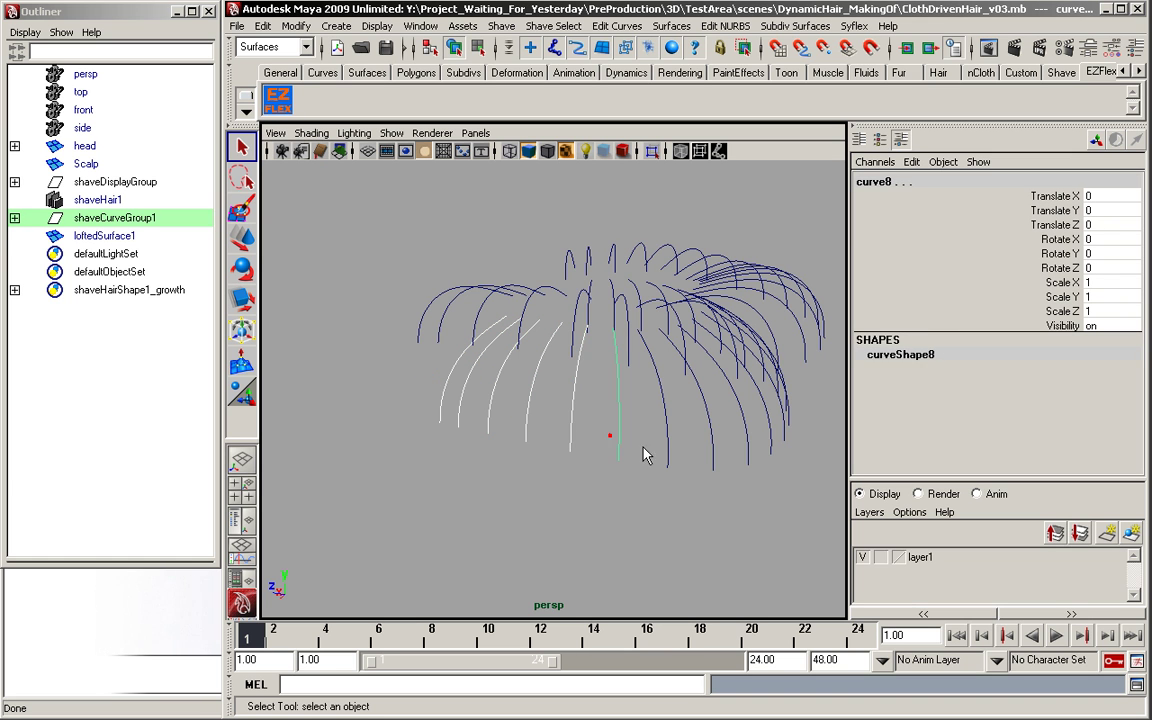
{"action": "left_click", "coordinate": [661, 444], "text": "shift"}
{"action": "left_click_drag", "start_coordinate": [700, 460], "coordinate": [406, 442], "text": "alt"}
{"action": "left_click", "coordinate": [460, 450], "text": "shift"}
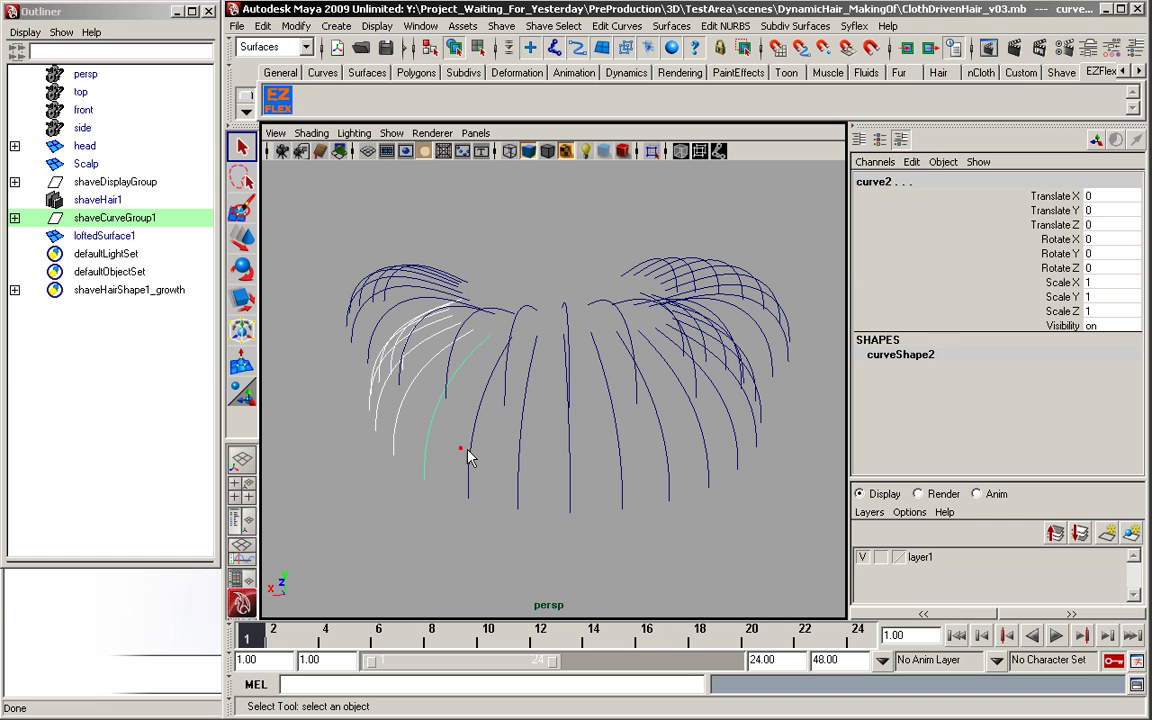
{"action": "left_click", "coordinate": [568, 462], "text": "shift"}
{"action": "left_click", "coordinate": [616, 470], "text": "shift"}
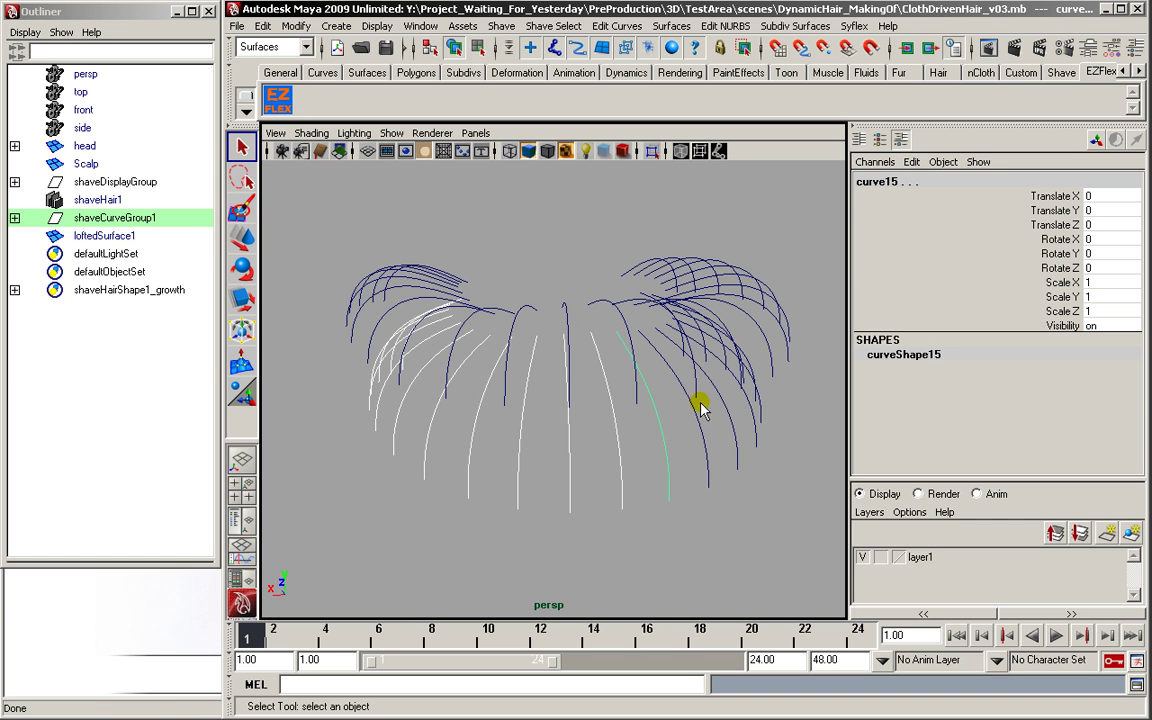
{"action": "left_click_drag", "start_coordinate": [700, 408], "coordinate": [373, 429], "text": "alt"}
{"action": "left_click", "coordinate": [373, 429], "text": "shift"}
{"action": "left_click", "coordinate": [463, 448], "text": "shift"}
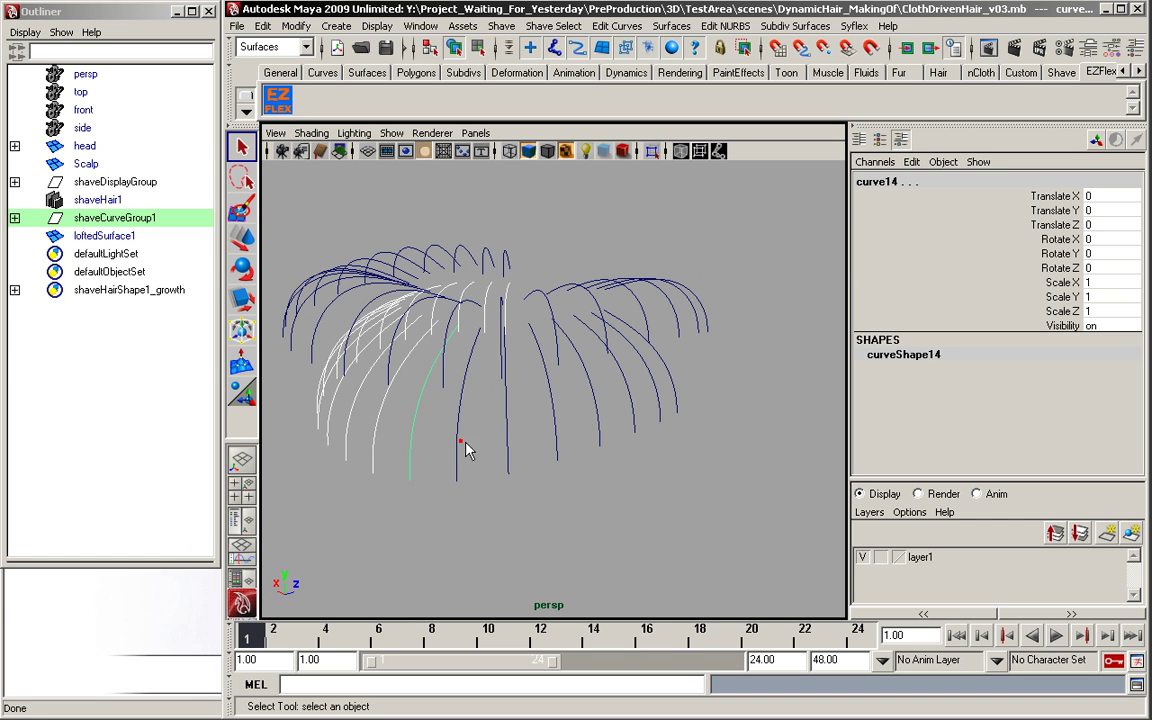
{"action": "left_click", "coordinate": [462, 443], "text": "shift"}
{"action": "left_click", "coordinate": [508, 445], "text": "shift"}
{"action": "left_click", "coordinate": [556, 442], "text": "shift"}
{"action": "left_click", "coordinate": [600, 437], "text": "shift"}
{"action": "left_click_drag", "start_coordinate": [612, 408], "coordinate": [518, 438], "text": "alt"}
{"action": "left_click", "coordinate": [485, 443], "text": "shift"}
{"action": "left_click", "coordinate": [528, 441], "text": "shift"}
{"action": "left_click", "coordinate": [567, 441], "text": "shift"}
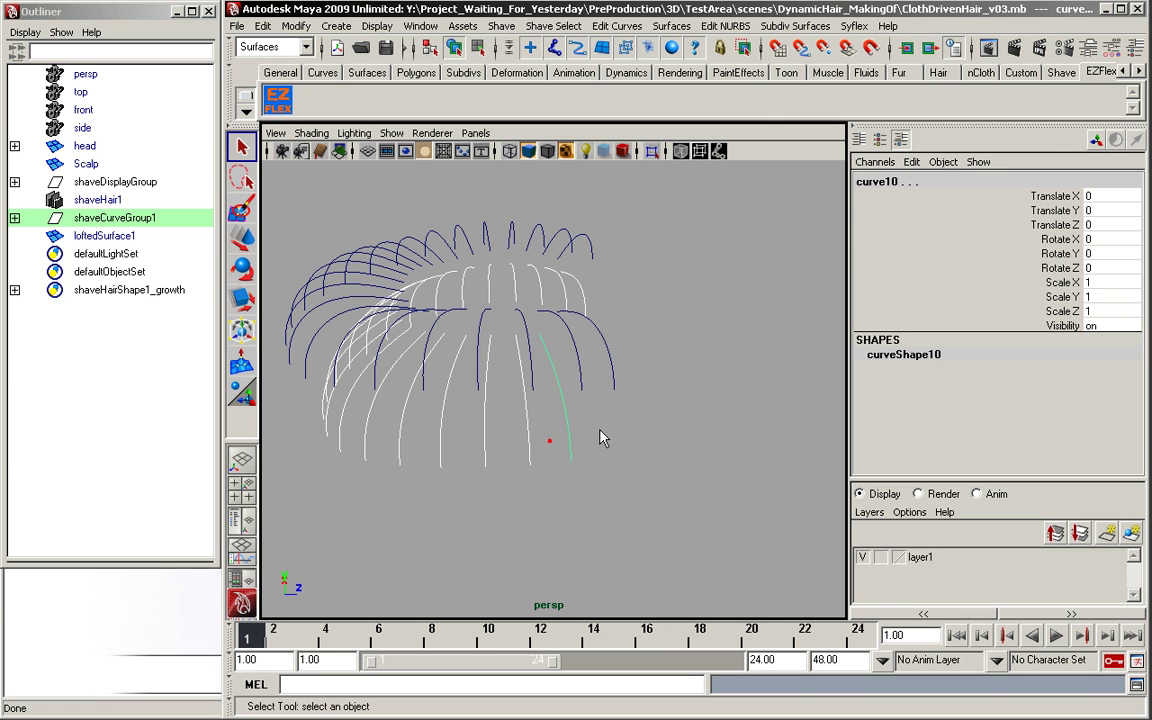
Loft the selected middle-row curves into a polygon surface and hide that surface together with its curves.
{"action": "left_click", "coordinate": [671, 26]}
{"action": "left_click", "coordinate": [674, 67]}
{"action": "left_click_drag", "start_coordinate": [385, 357], "coordinate": [770, 422], "text": "alt"}
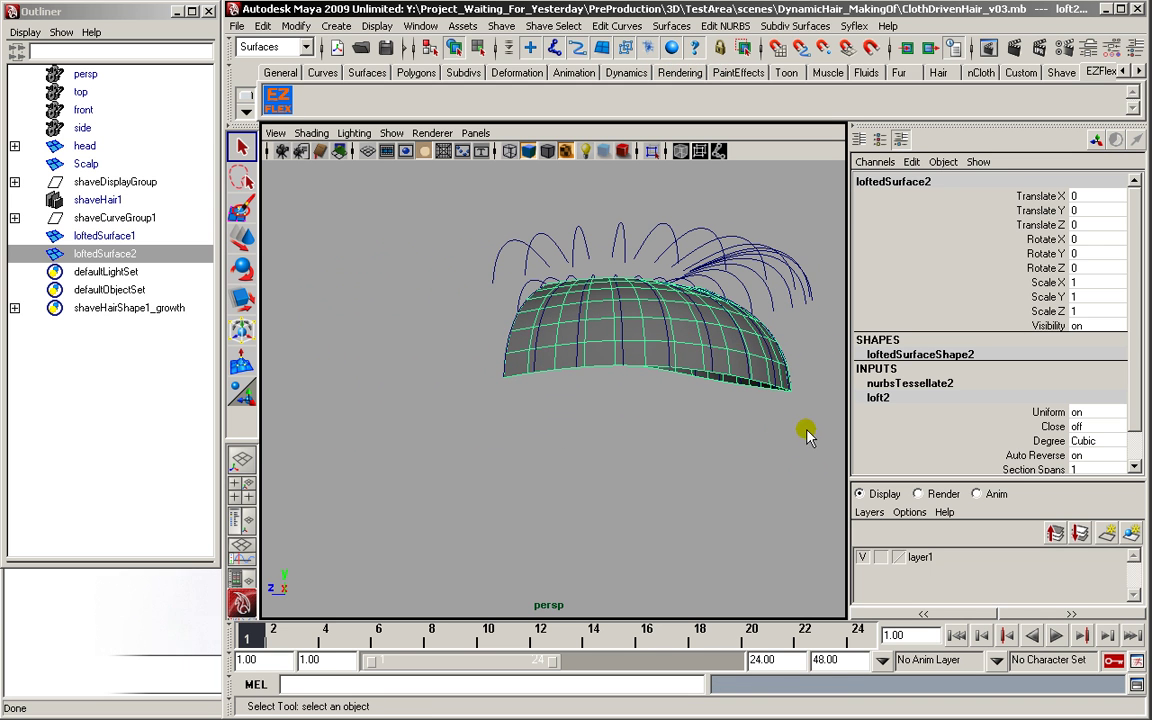
{"action": "left_click_drag", "start_coordinate": [521, 357], "coordinate": [494, 334]}
{"action": "key", "text": "ctrl+h"}
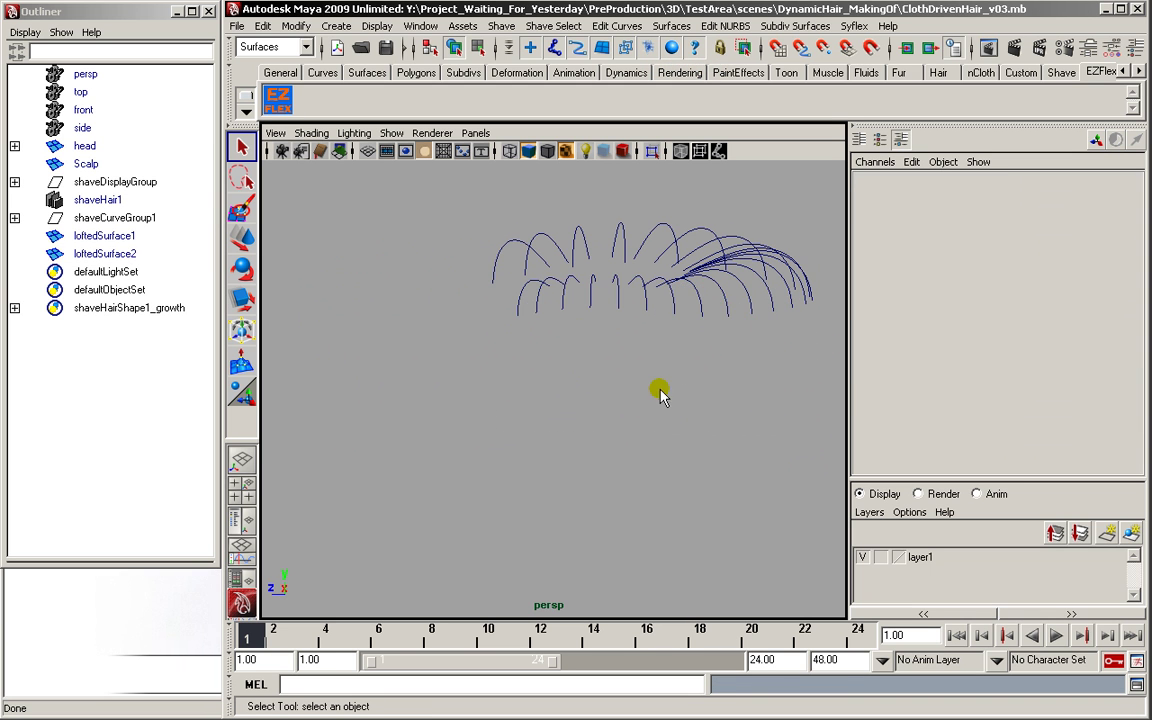
Select all remaining top-row guide curves one after another in order around the head.
{"action": "left_click_drag", "start_coordinate": [581, 346], "coordinate": [455, 398], "text": "alt"}
{"action": "left_click_drag", "start_coordinate": [398, 349], "coordinate": [401, 364], "text": "shift"}
{"action": "left_click_drag", "start_coordinate": [401, 365], "coordinate": [413, 390], "text": "shift"}
{"action": "left_click_drag", "start_coordinate": [421, 396], "coordinate": [450, 435], "text": "shift"}
{"action": "left_click_drag", "start_coordinate": [461, 449], "coordinate": [474, 467], "text": "shift"}
{"action": "left_click_drag", "start_coordinate": [494, 481], "coordinate": [599, 520], "text": "shift"}
{"action": "left_click_drag", "start_coordinate": [620, 522], "coordinate": [440, 470], "text": "shift"}
{"action": "left_click", "coordinate": [734, 512], "text": "shift"}
{"action": "left_click", "coordinate": [419, 470], "text": "shift"}
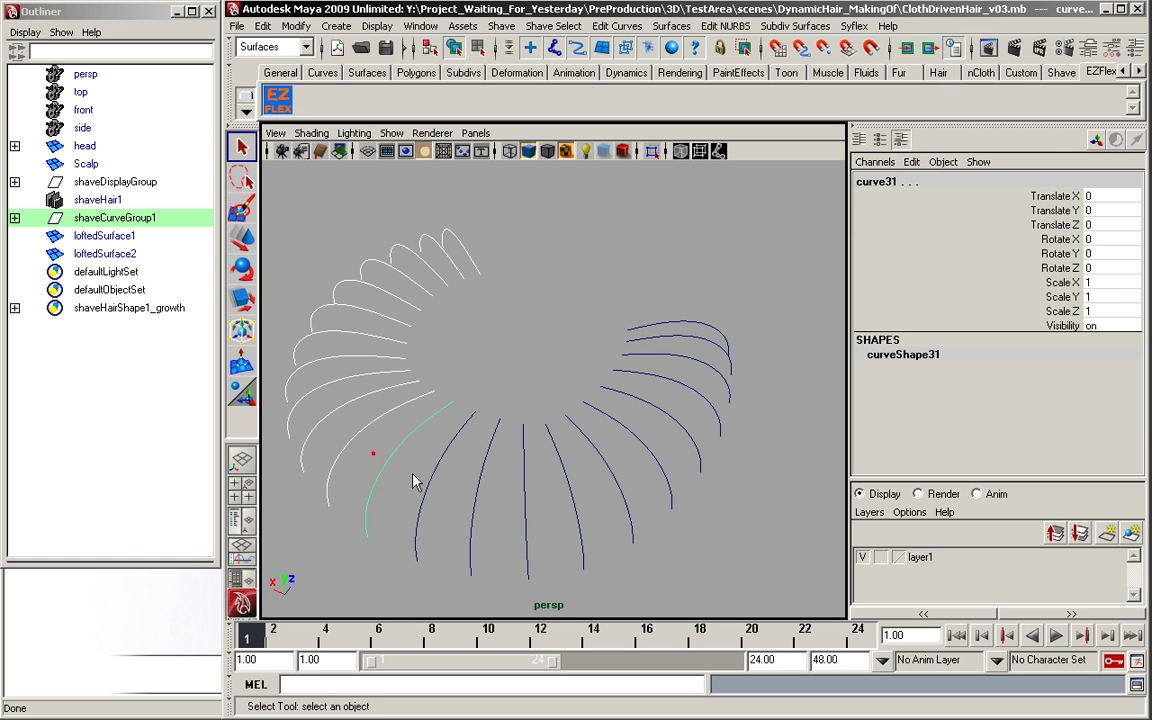
{"action": "left_click", "coordinate": [435, 485], "text": "shift"}
{"action": "left_click", "coordinate": [480, 502], "text": "shift"}
{"action": "left_click", "coordinate": [526, 505], "text": "shift"}
{"action": "left_click", "coordinate": [580, 507], "text": "shift"}
{"action": "left_click", "coordinate": [625, 505], "text": "shift"}
{"action": "left_click", "coordinate": [668, 495], "text": "shift"}
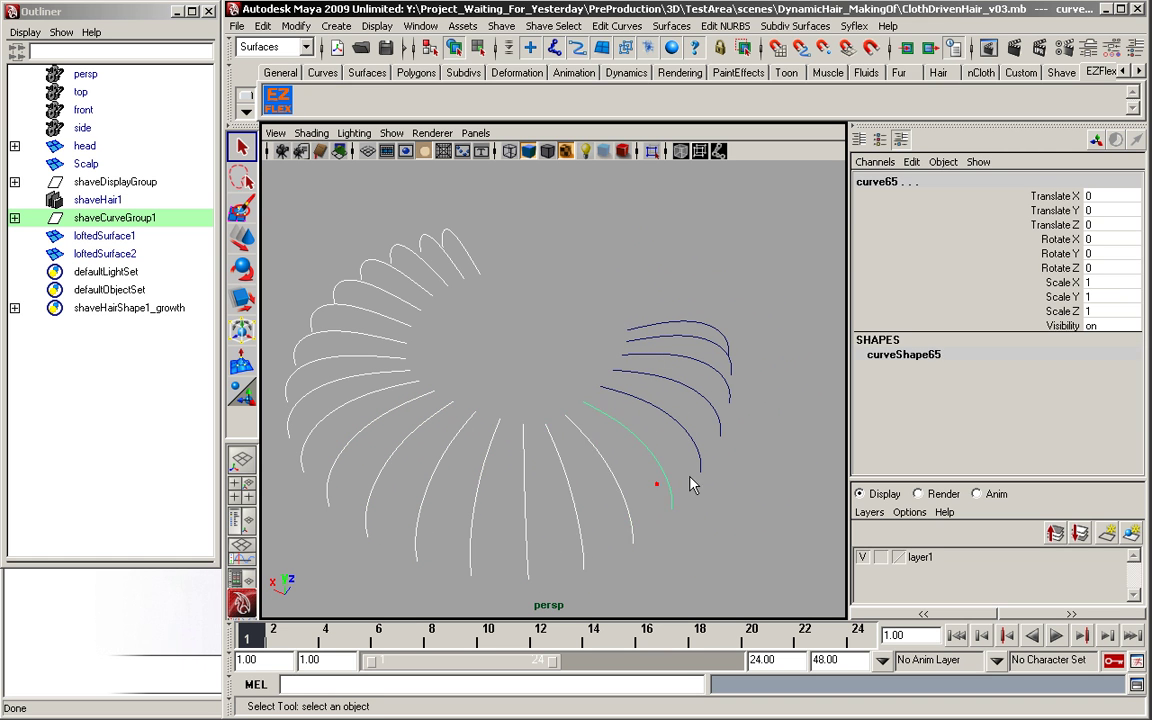
{"action": "left_click_drag", "start_coordinate": [690, 485], "coordinate": [399, 432], "text": "alt"}
{"action": "left_click", "coordinate": [399, 432], "text": "shift"}
{"action": "left_click", "coordinate": [443, 432], "text": "shift"}
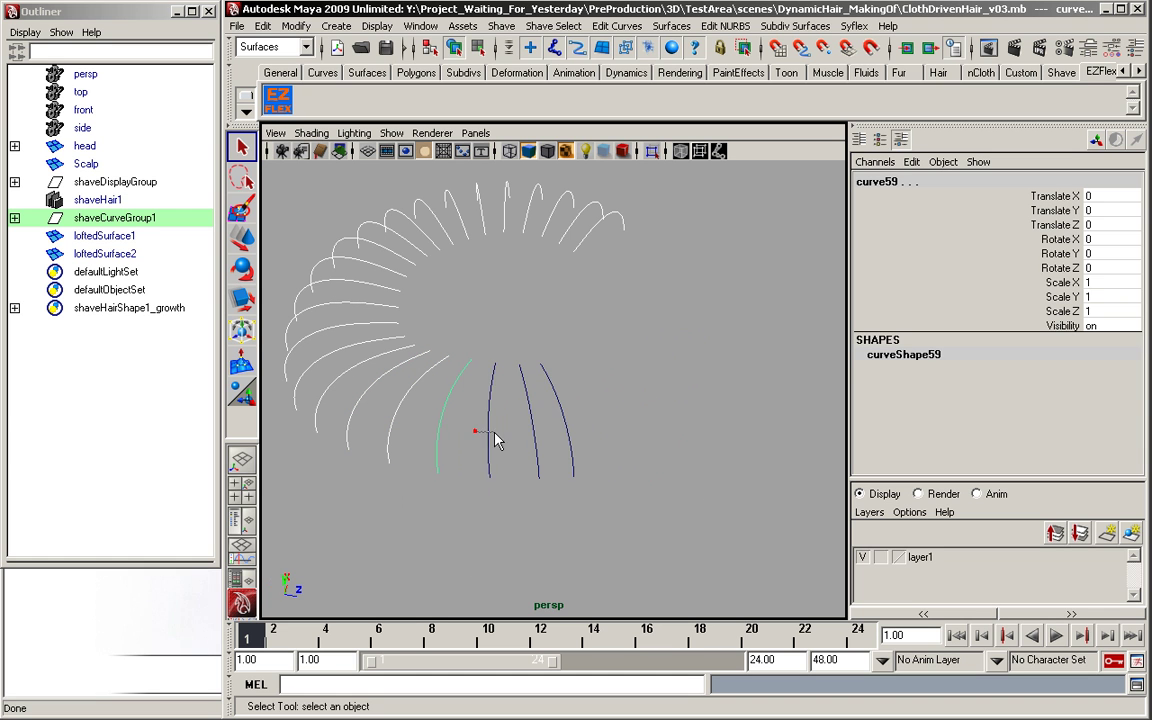
{"action": "left_click", "coordinate": [491, 437], "text": "shift"}
{"action": "left_click", "coordinate": [531, 437], "text": "shift"}
{"action": "left_click", "coordinate": [561, 437], "text": "shift"}
Loft the selected top-row curves into a polygon surface with the same loft settings.
{"action": "left_click", "coordinate": [672, 27]}
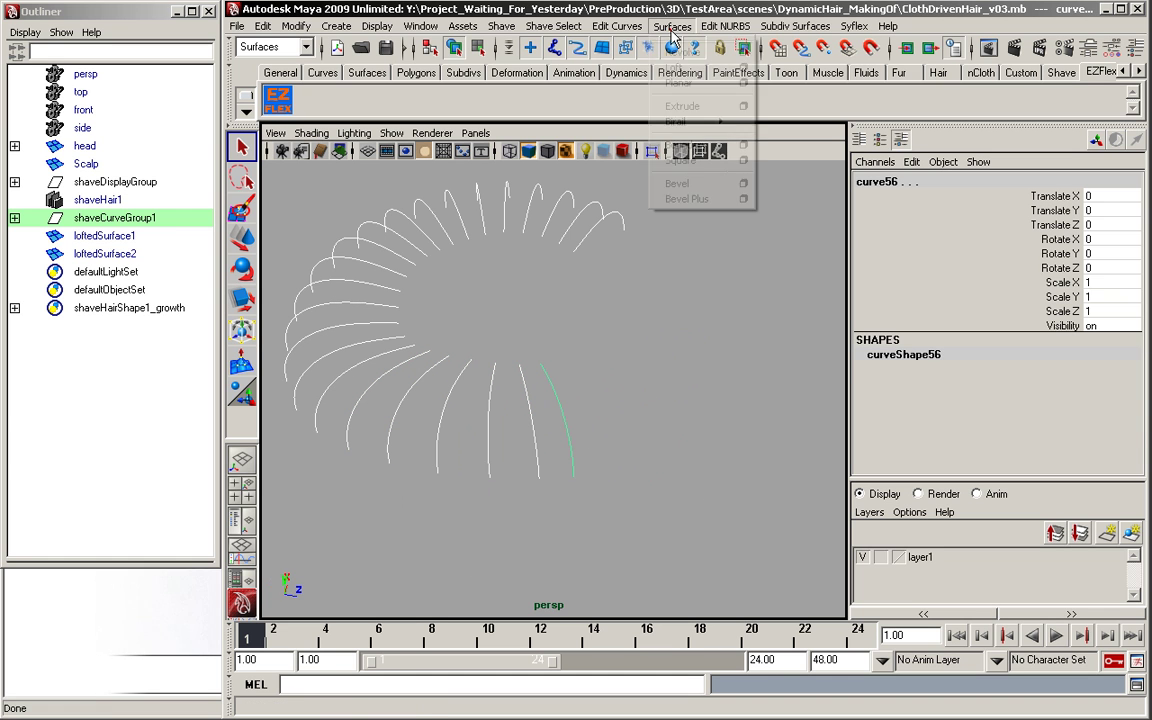
{"action": "left_click", "coordinate": [676, 67]}
{"action": "left_click_drag", "start_coordinate": [589, 370], "coordinate": [345, 333], "text": "alt"}
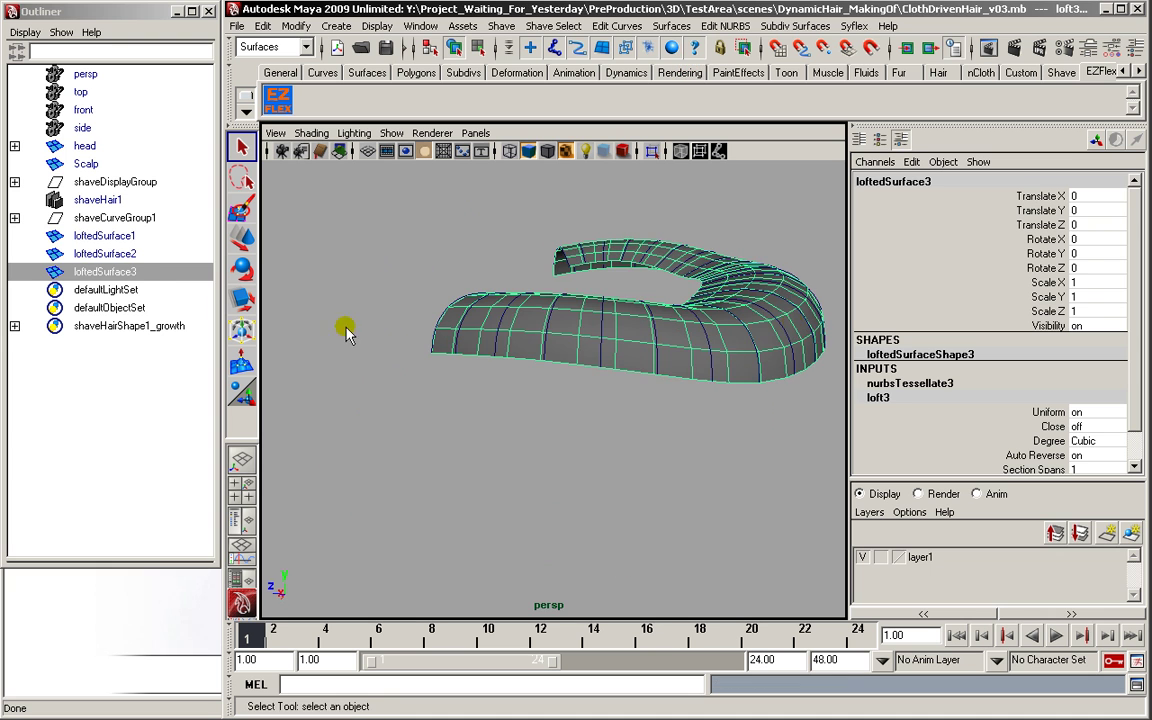
Show loftedSurface1 and loftedSurface2 again and hide shaveCurveGroup1 so that only the three lofted surfaces are displayed.
{"action": "left_click_drag", "start_coordinate": [107, 238], "coordinate": [110, 258]}
{"action": "key", "text": "shift+h"}
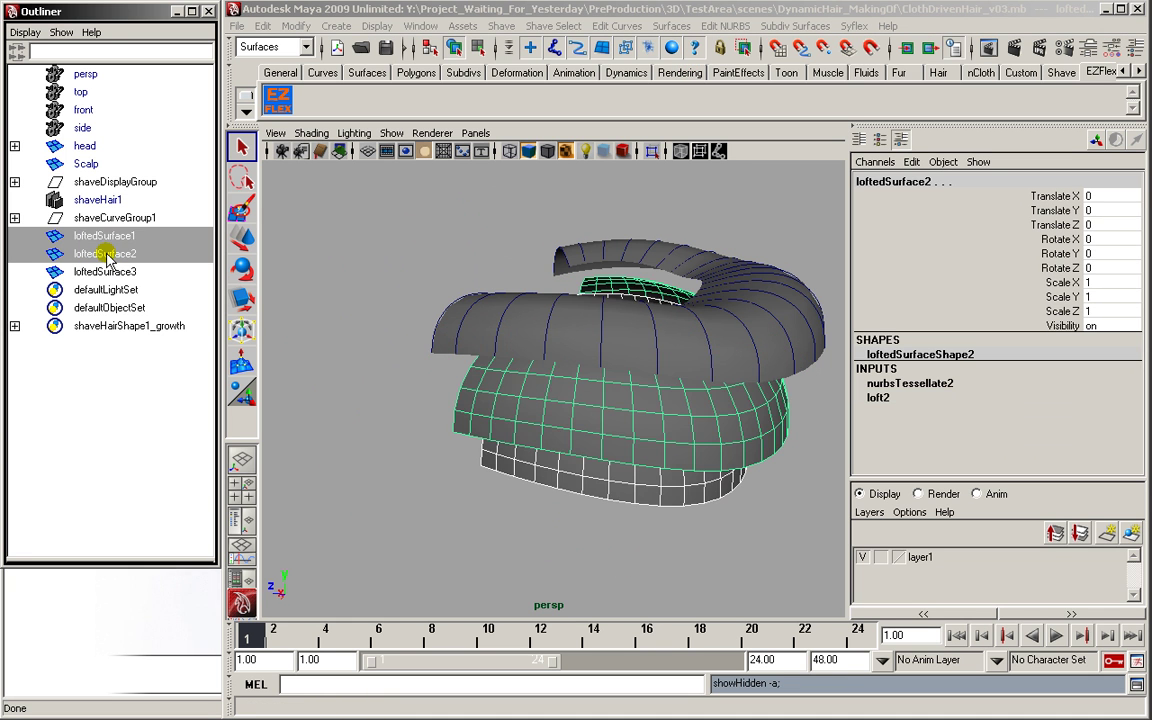
{"action": "left_click", "coordinate": [103, 220]}
{"action": "key", "text": "ctrl+h"}
{"action": "left_click_drag", "start_coordinate": [514, 344], "coordinate": [705, 338], "text": "alt"}
Combine loftedSurface1, loftedSurface2 and loftedSurface3 into a single polygon mesh.
{"action": "left_click_drag", "start_coordinate": [800, 217], "coordinate": [548, 455]}
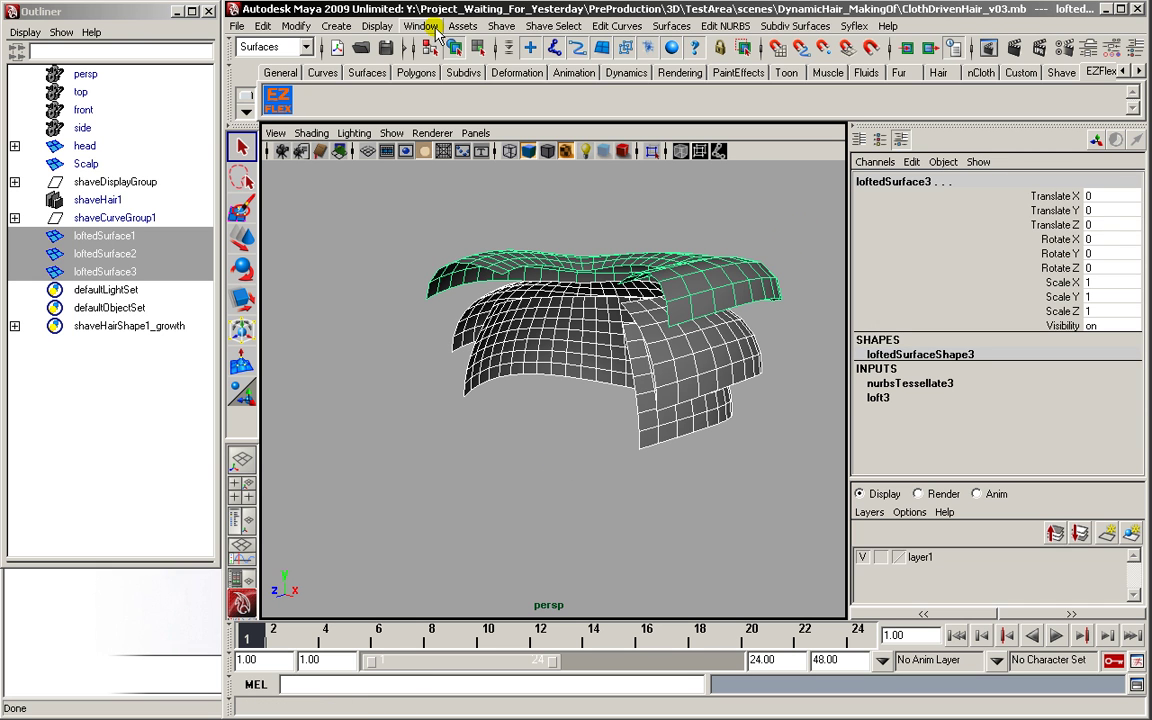
{"action": "left_click", "coordinate": [272, 47]}
{"action": "left_click", "coordinate": [279, 80]}
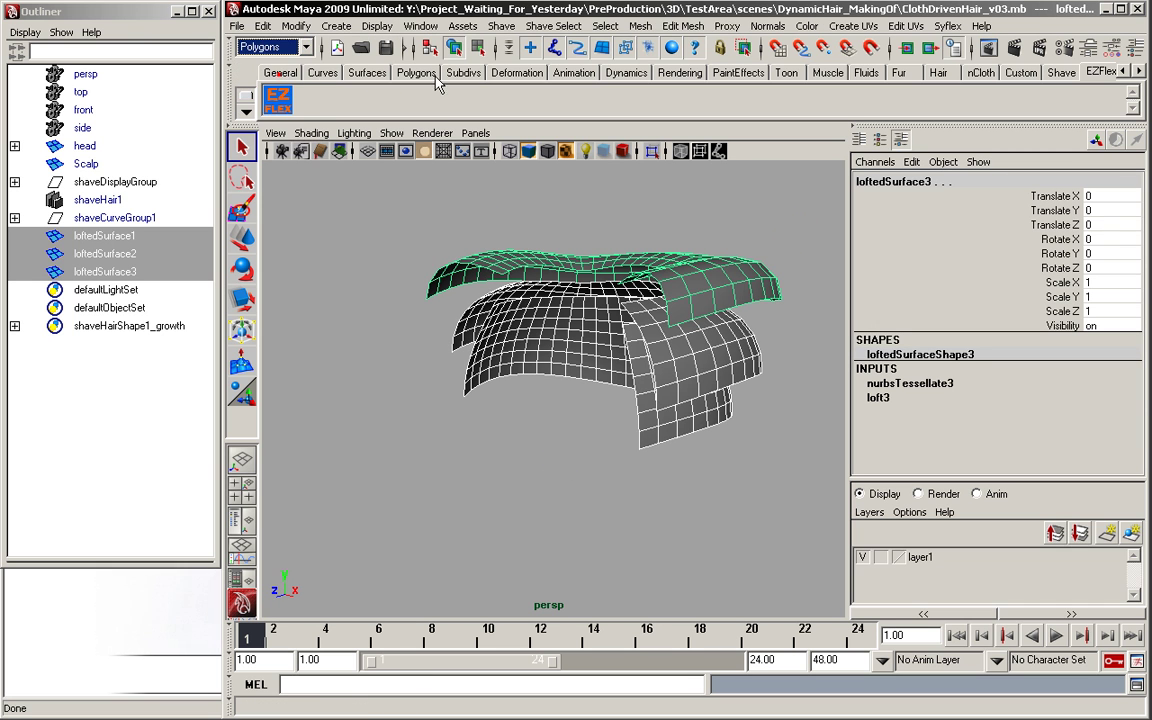
{"action": "left_click", "coordinate": [641, 26]}
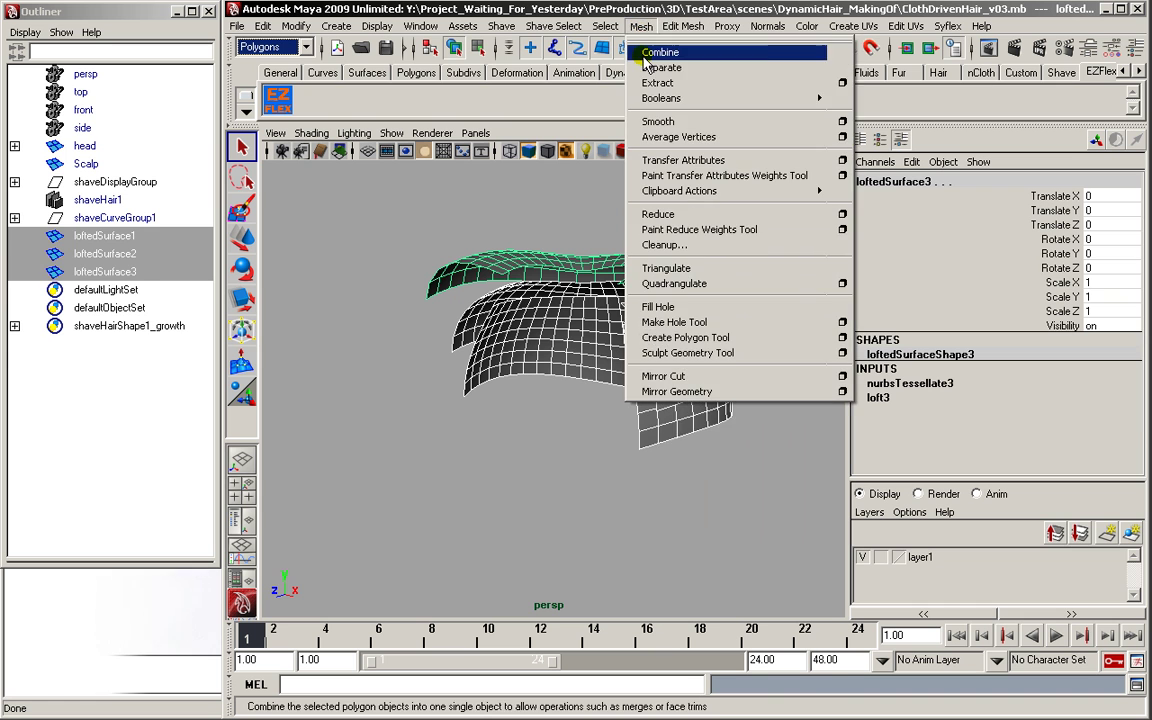
{"action": "left_click", "coordinate": [660, 52]}
Delete the construction history of the combined mesh and deselect it.
{"action": "left_click", "coordinate": [262, 26]}
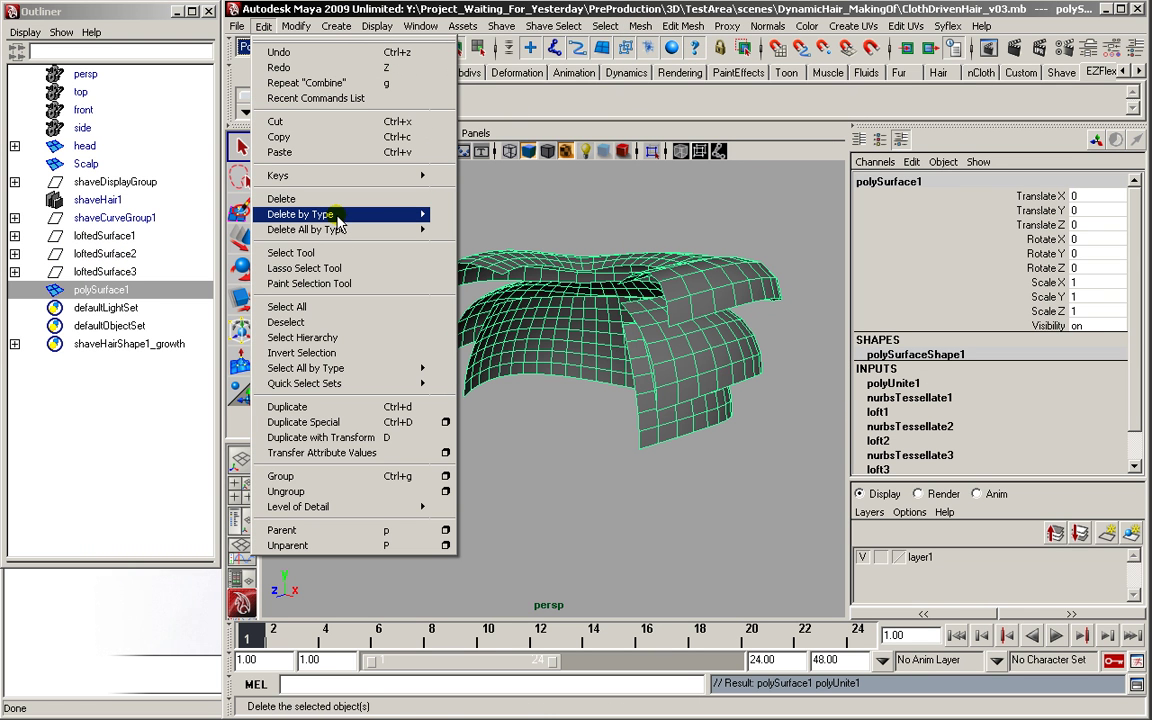
{"action": "mouse_move", "coordinate": [303, 215]}
{"action": "left_click", "coordinate": [468, 222]}
{"action": "left_click_drag", "start_coordinate": [575, 405], "coordinate": [513, 416], "text": "alt"}
{"action": "left_click", "coordinate": [742, 478]}
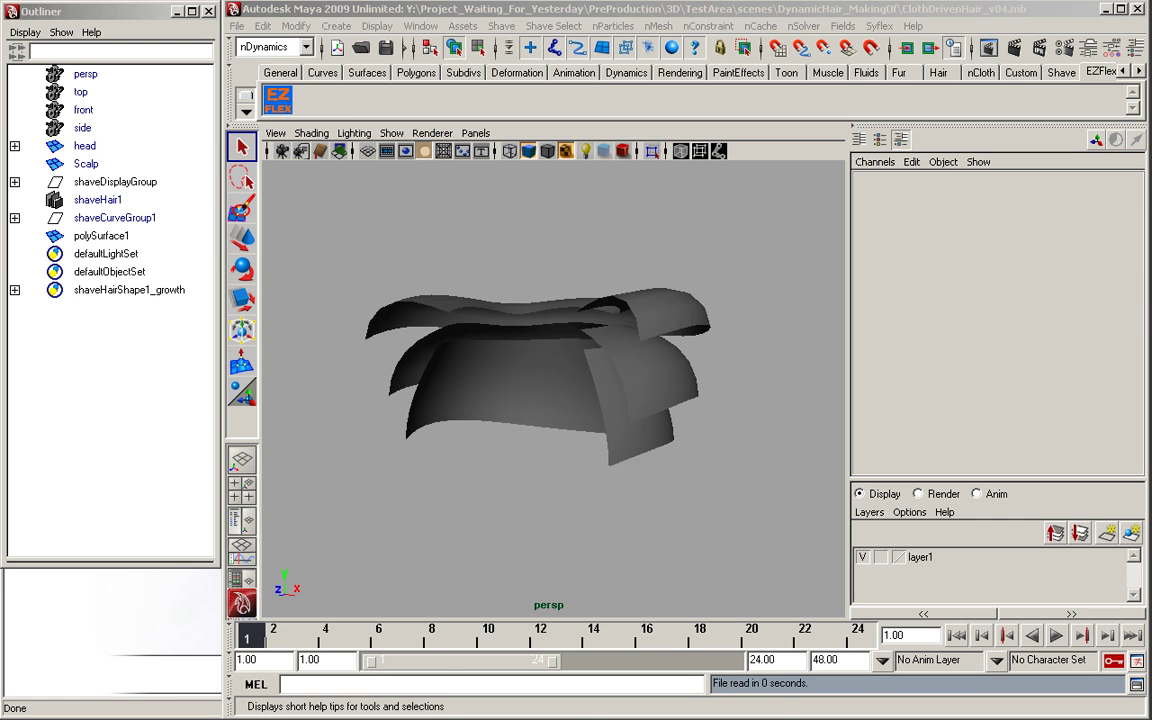
Smooth the combined hair mesh polySurface1 once to give it a denser polygon grid.
{"action": "left_click", "coordinate": [566, 481]}
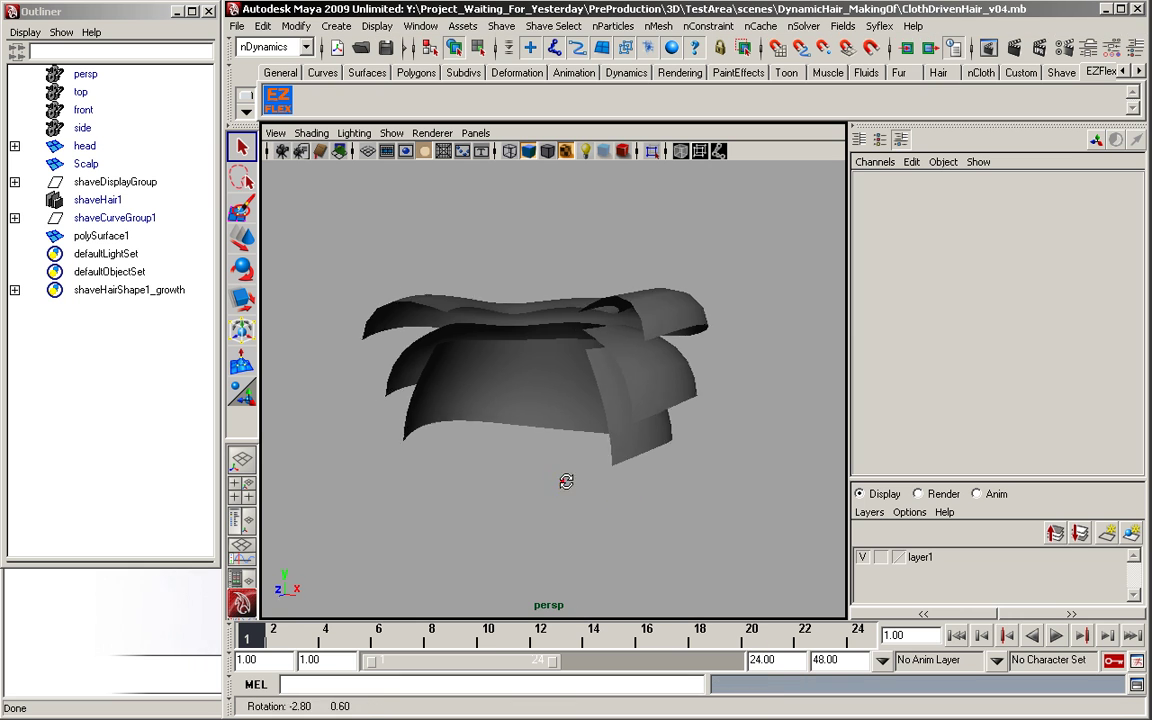
{"action": "left_click_drag", "start_coordinate": [566, 481], "coordinate": [672, 503], "text": "alt"}
{"action": "left_click", "coordinate": [668, 510]}
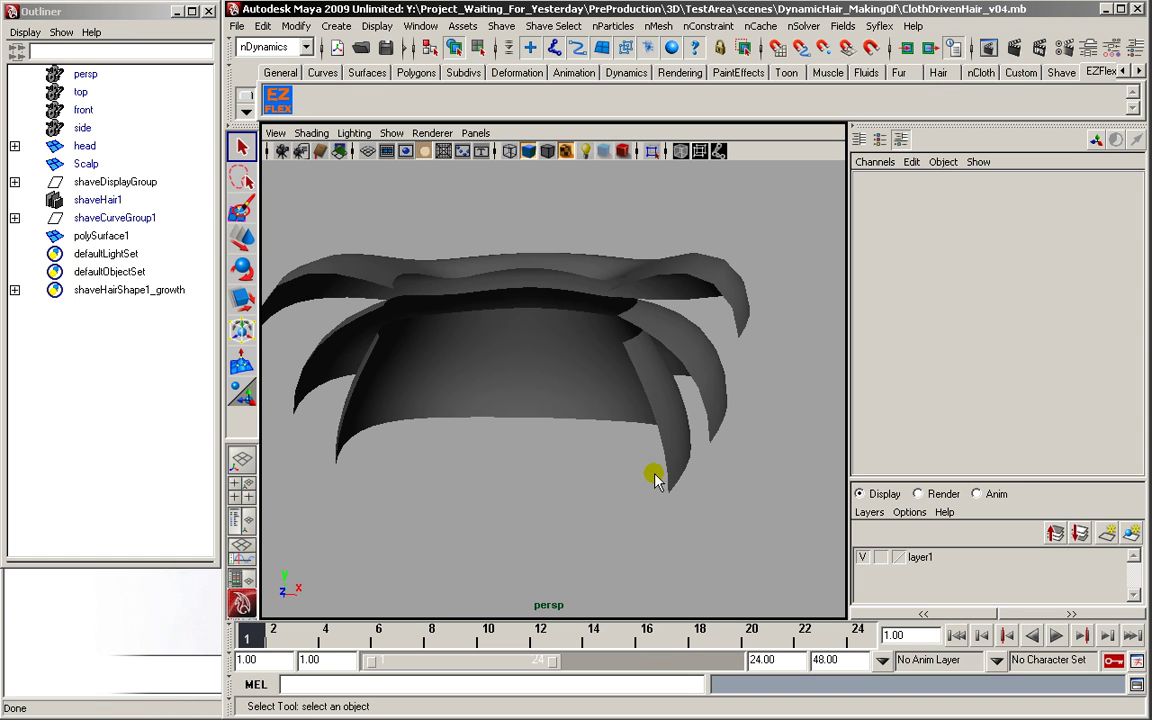
{"action": "left_click_drag", "start_coordinate": [655, 480], "coordinate": [656, 442], "text": "alt"}
{"action": "left_click", "coordinate": [656, 442]}
{"action": "left_click", "coordinate": [265, 47]}
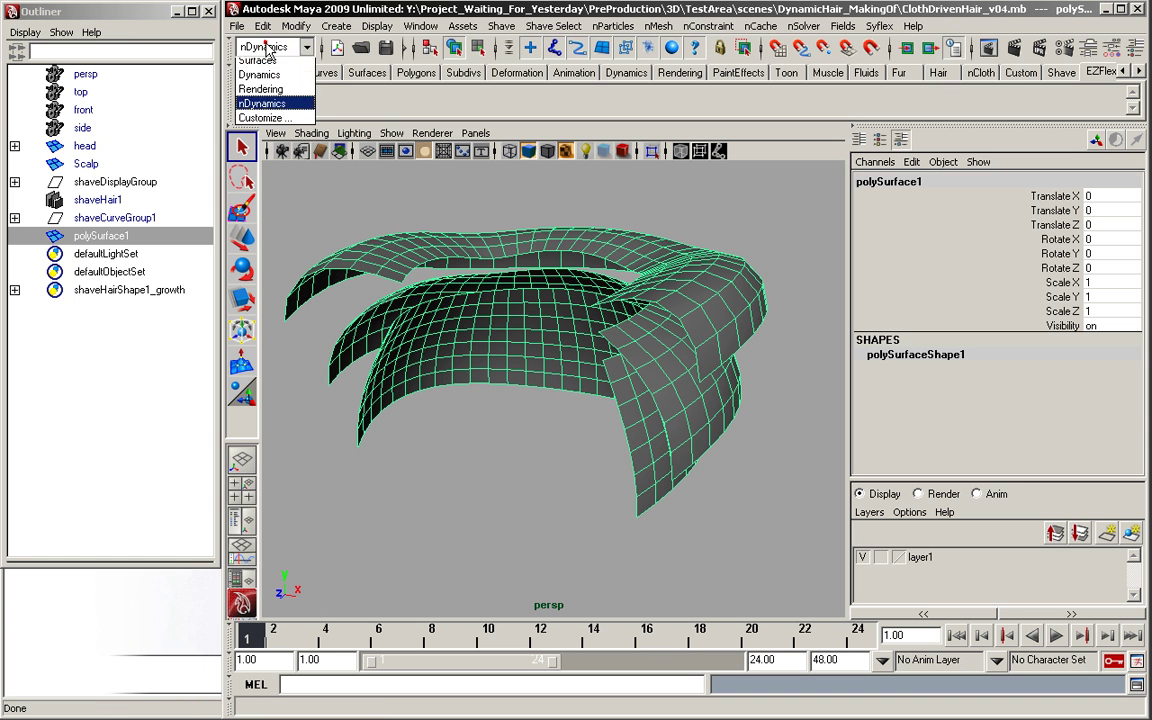
{"action": "left_click", "coordinate": [262, 78]}
{"action": "left_click", "coordinate": [641, 26]}
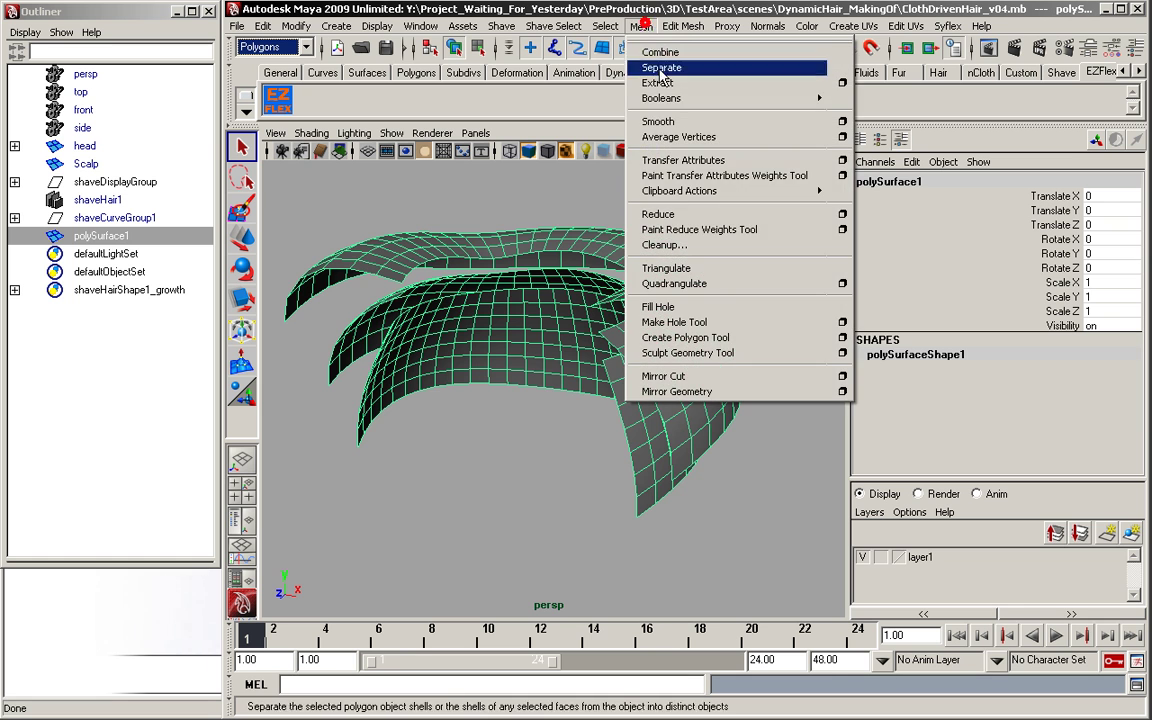
{"action": "left_click", "coordinate": [662, 121]}
{"action": "left_click", "coordinate": [560, 432]}
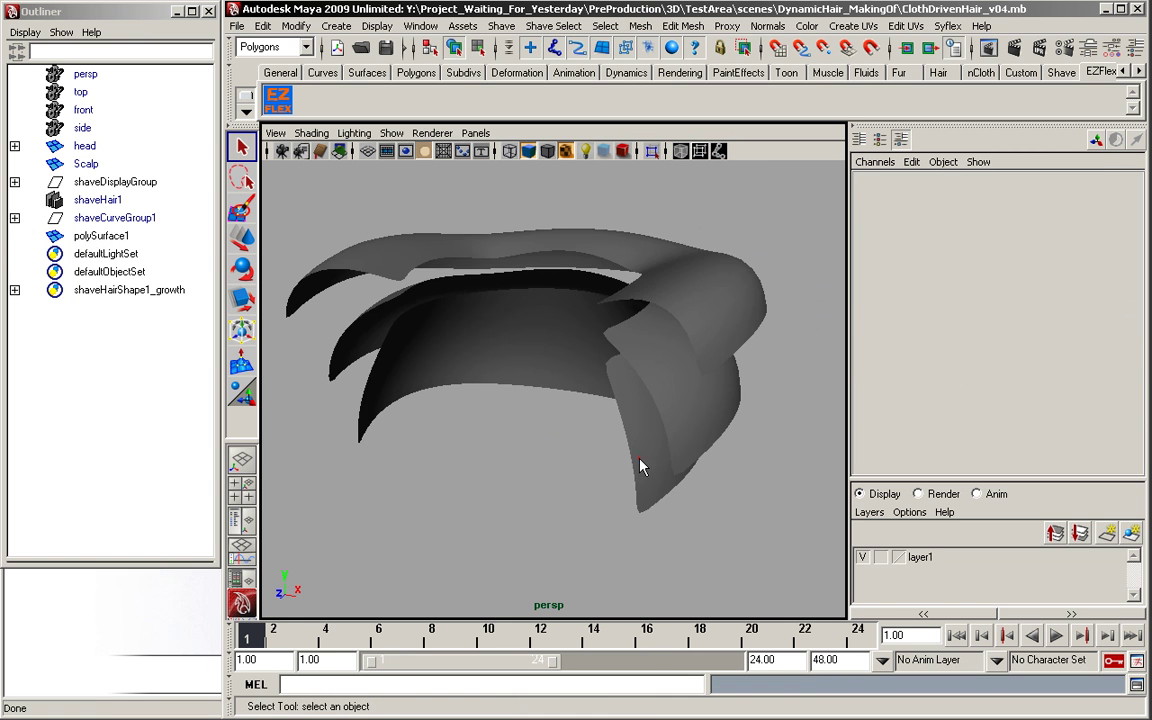
Delete the construction history of the smoothed polySurface1.
{"action": "left_click", "coordinate": [641, 467]}
{"action": "left_click", "coordinate": [262, 26]}
{"action": "mouse_move", "coordinate": [340, 216]}
{"action": "left_click", "coordinate": [450, 221]}
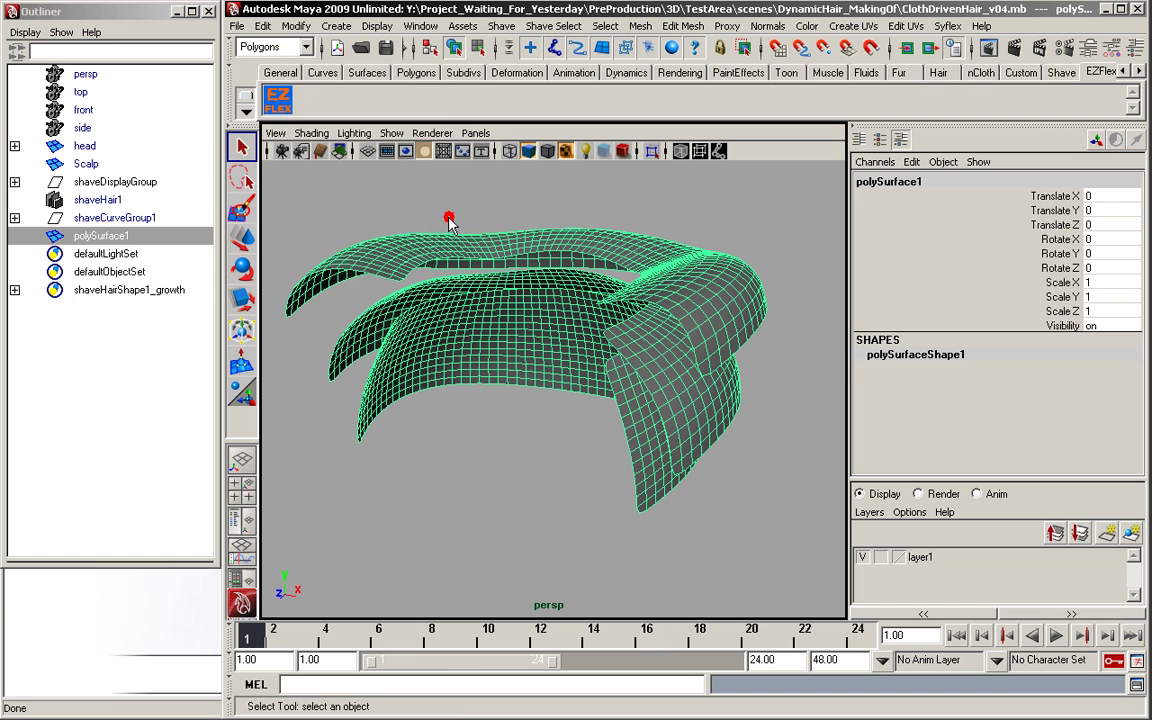
Turn polySurface1 into an nCloth object.
{"action": "left_click", "coordinate": [262, 138]}
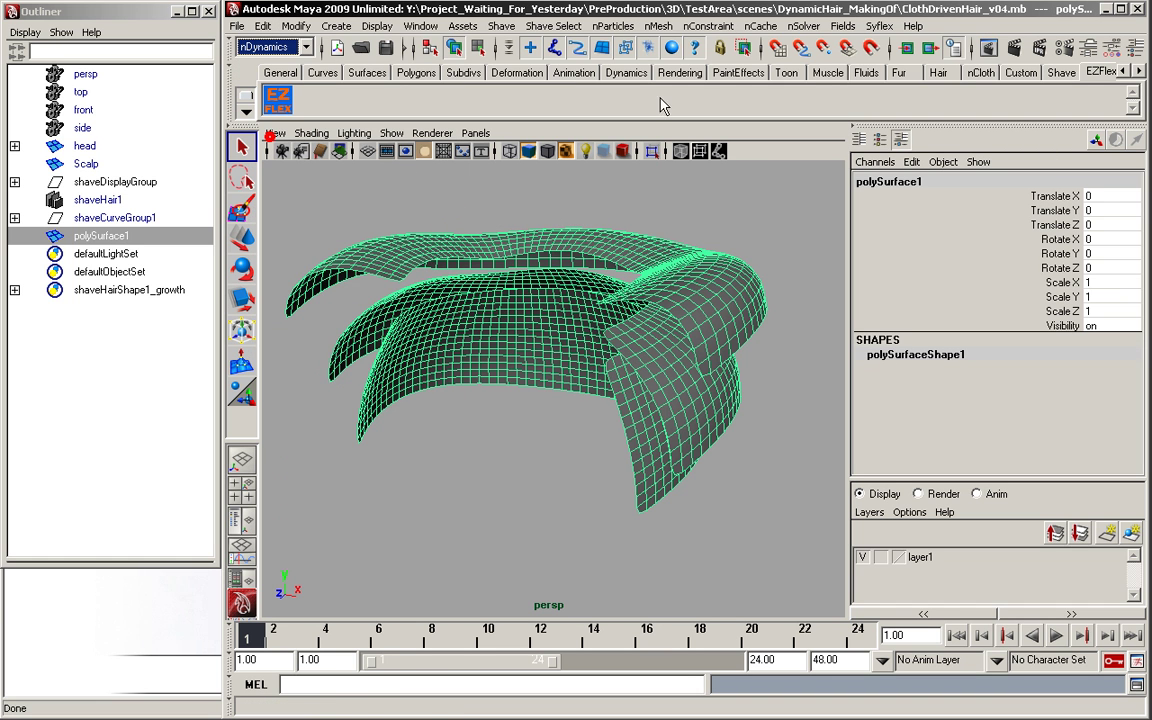
{"action": "left_click", "coordinate": [661, 28]}
{"action": "left_click", "coordinate": [687, 67]}
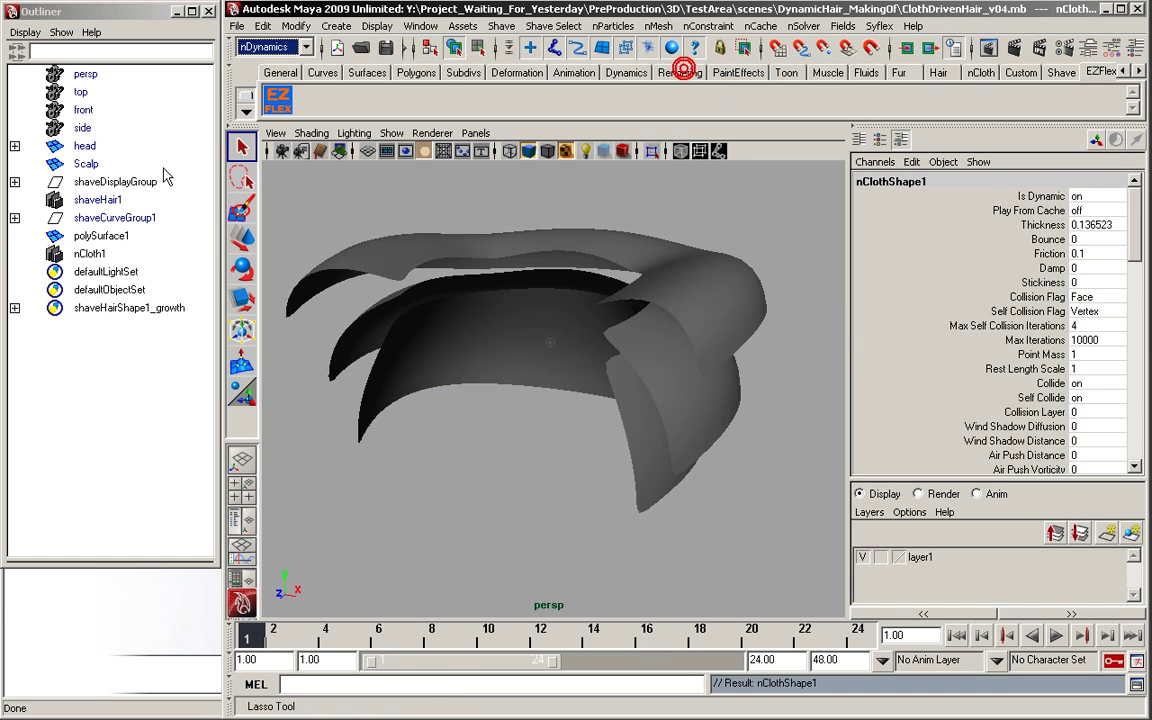
Move group1 out of the head's hierarchy to the top level of the scene.
{"action": "left_click", "coordinate": [84, 146]}
{"action": "left_click", "coordinate": [15, 146]}
{"action": "left_click", "coordinate": [87, 167]}
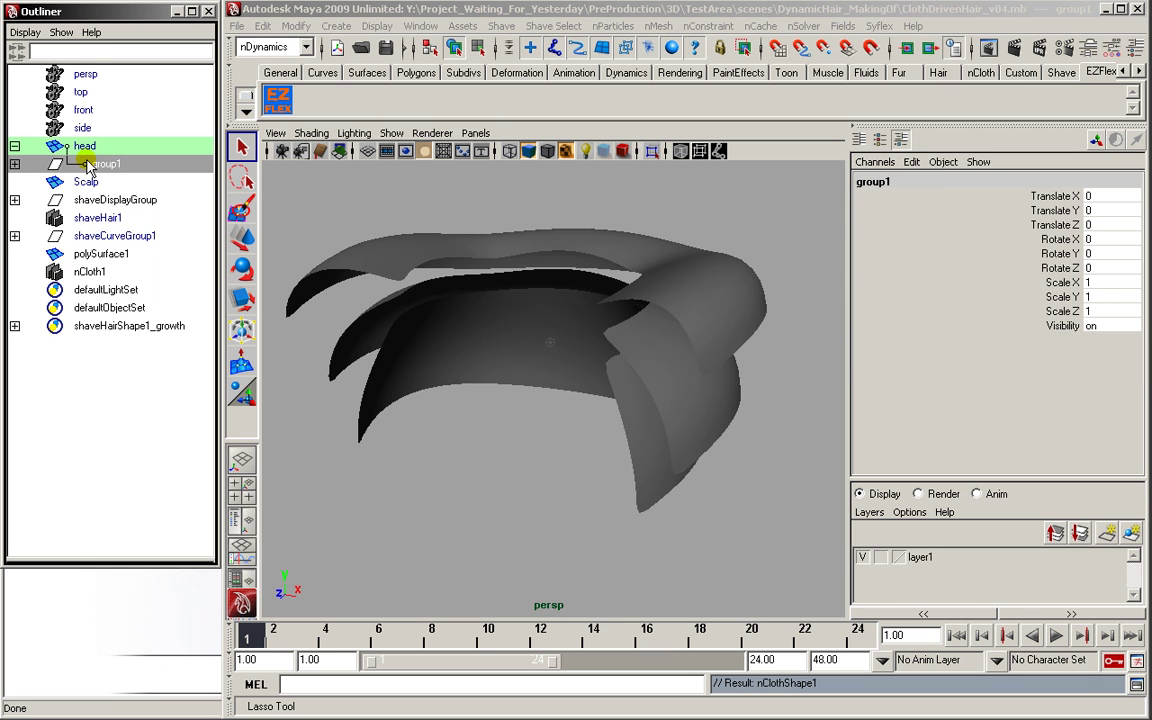
{"action": "middle_click_drag", "start_coordinate": [88, 167], "coordinate": [90, 190]}
Show the hidden head mesh and make it a passive collider for the nCloth.
{"action": "left_click", "coordinate": [88, 146]}
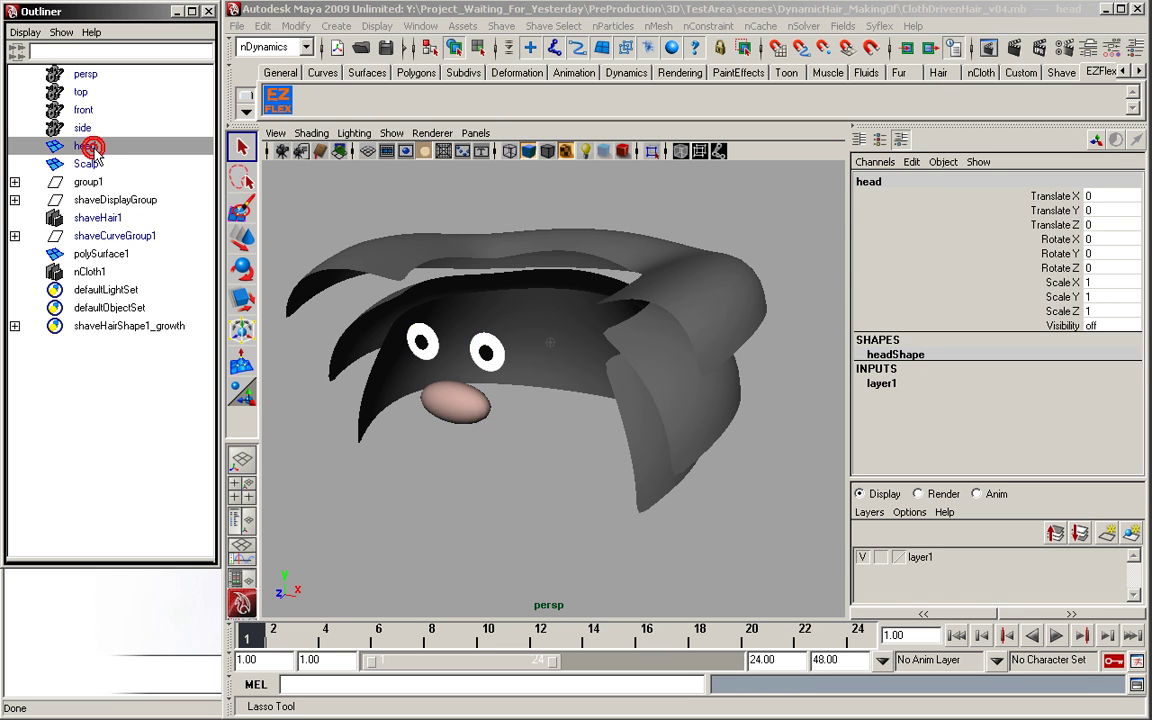
{"action": "key", "text": "shift+h"}
{"action": "left_click_drag", "start_coordinate": [581, 247], "coordinate": [612, 257], "text": "alt"}
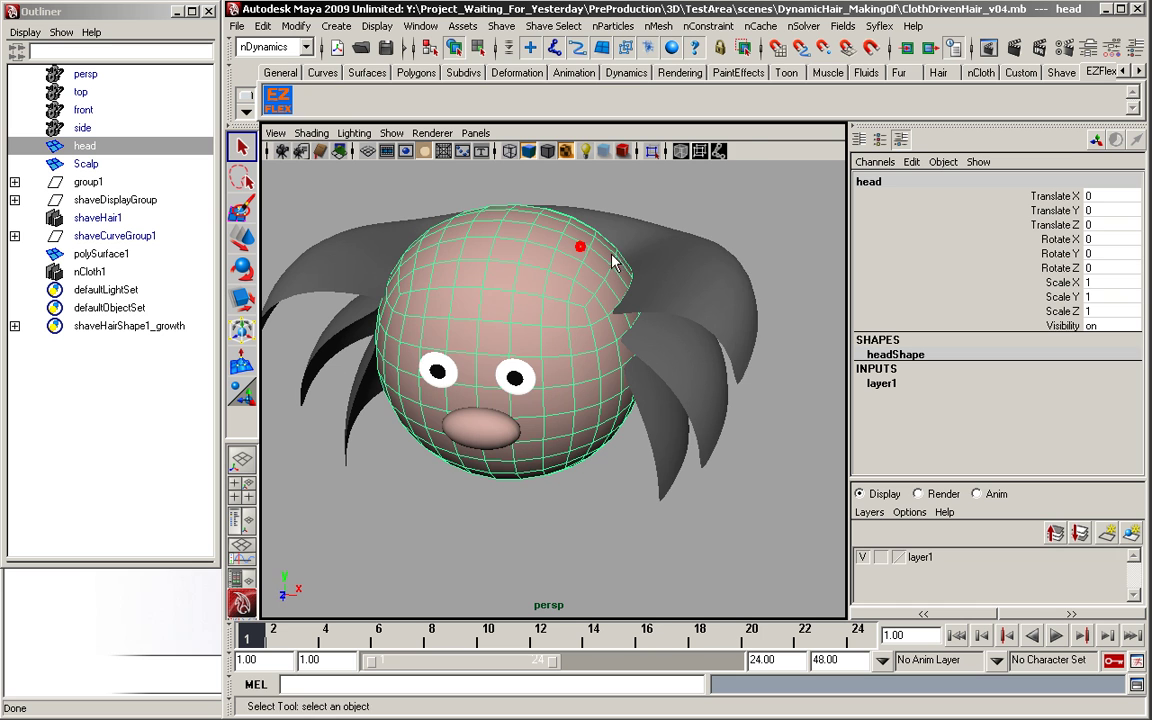
{"action": "left_click", "coordinate": [658, 26]}
{"action": "left_click", "coordinate": [676, 55]}
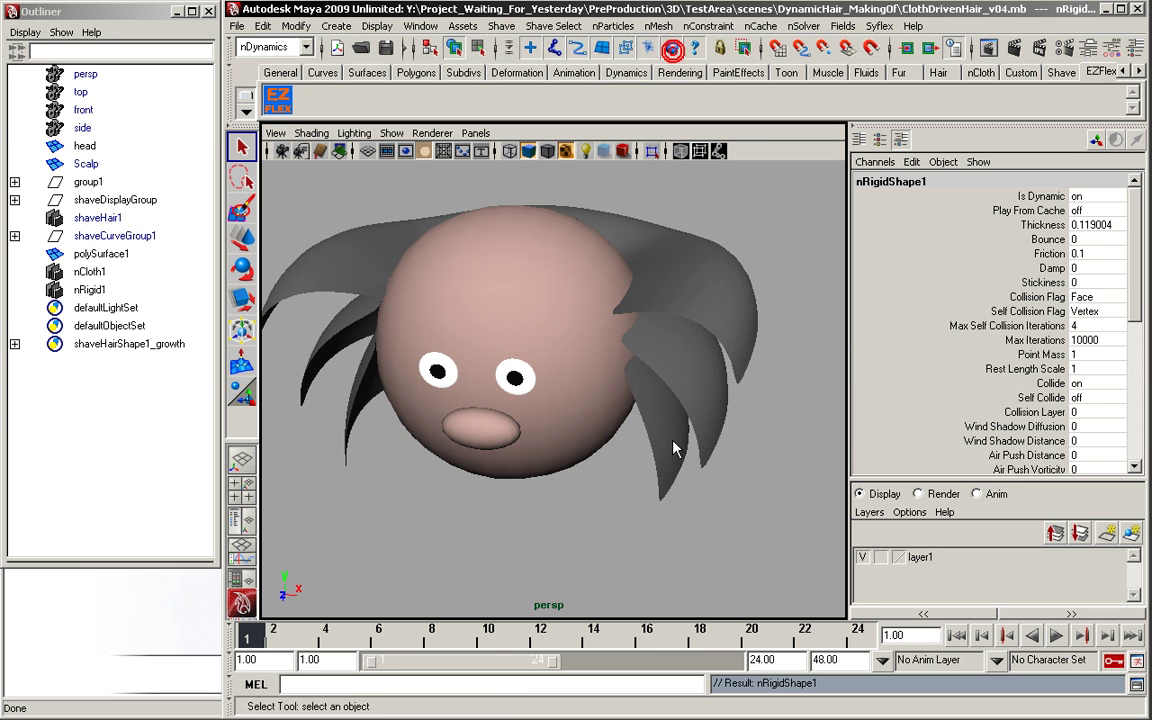
Set the end time of the playback range to frame 100.
{"action": "left_click_drag", "start_coordinate": [676, 450], "coordinate": [600, 425], "text": "alt"}
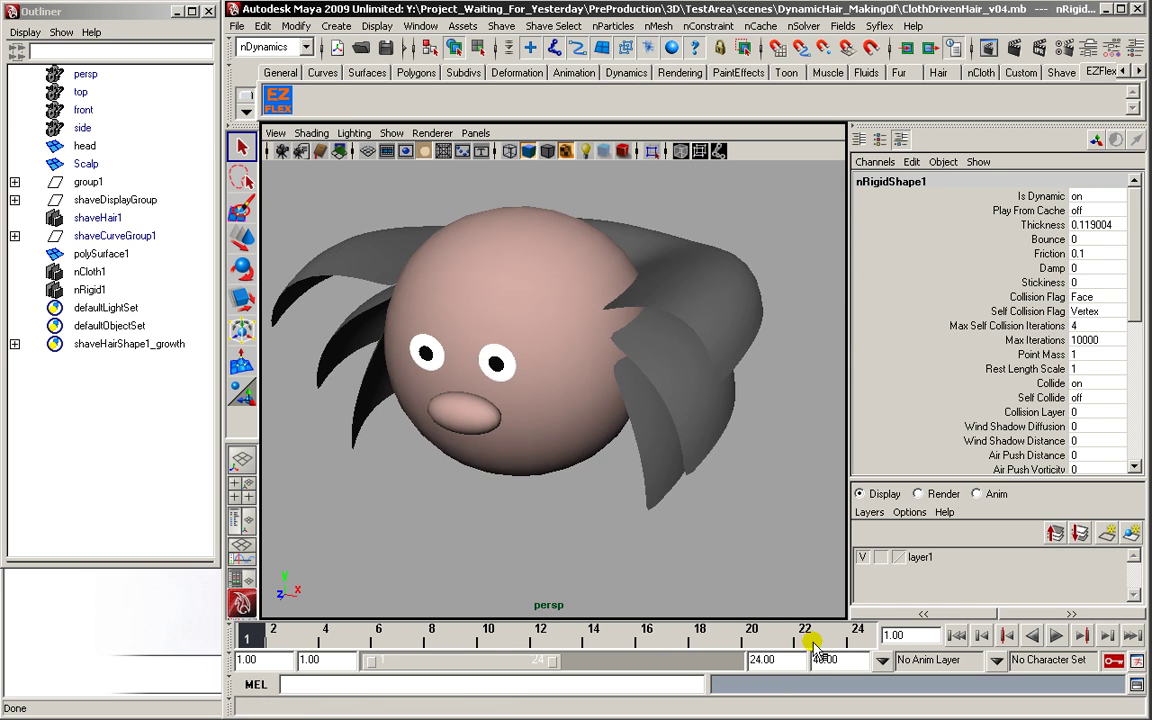
{"action": "double_click", "coordinate": [789, 660]}
{"action": "type", "text": "100"}
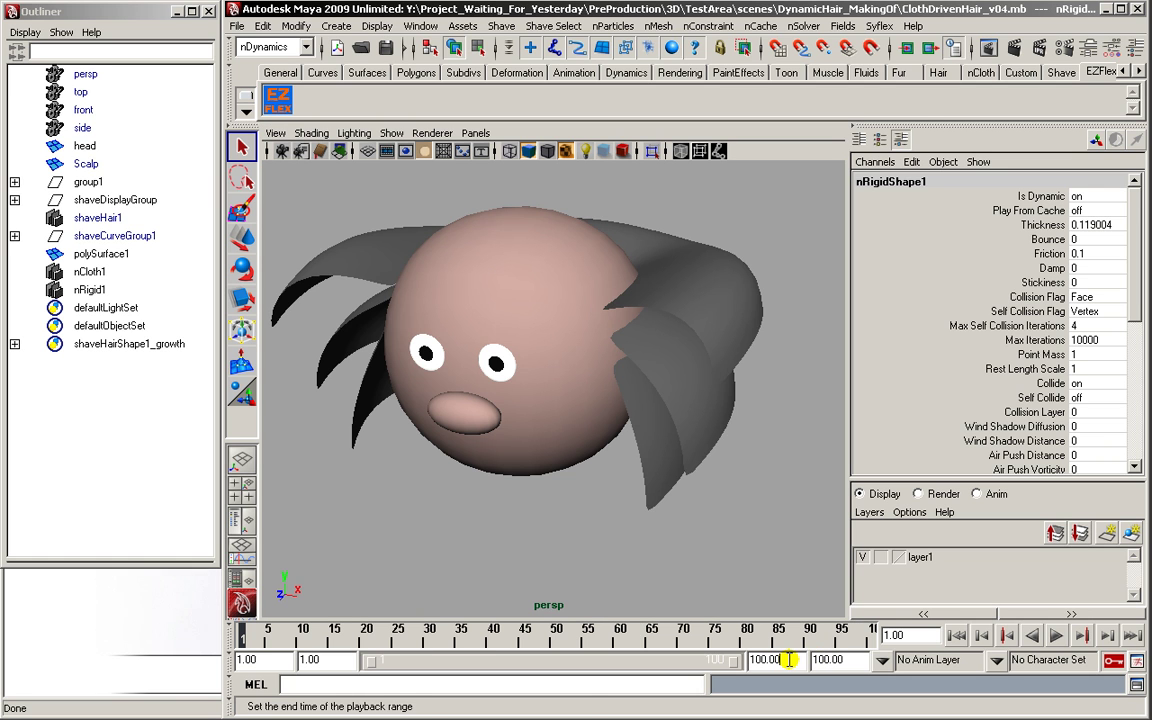
Play back the cloth simulation against the head, stop it, and return to the start frame.
{"action": "key", "text": "Return"}
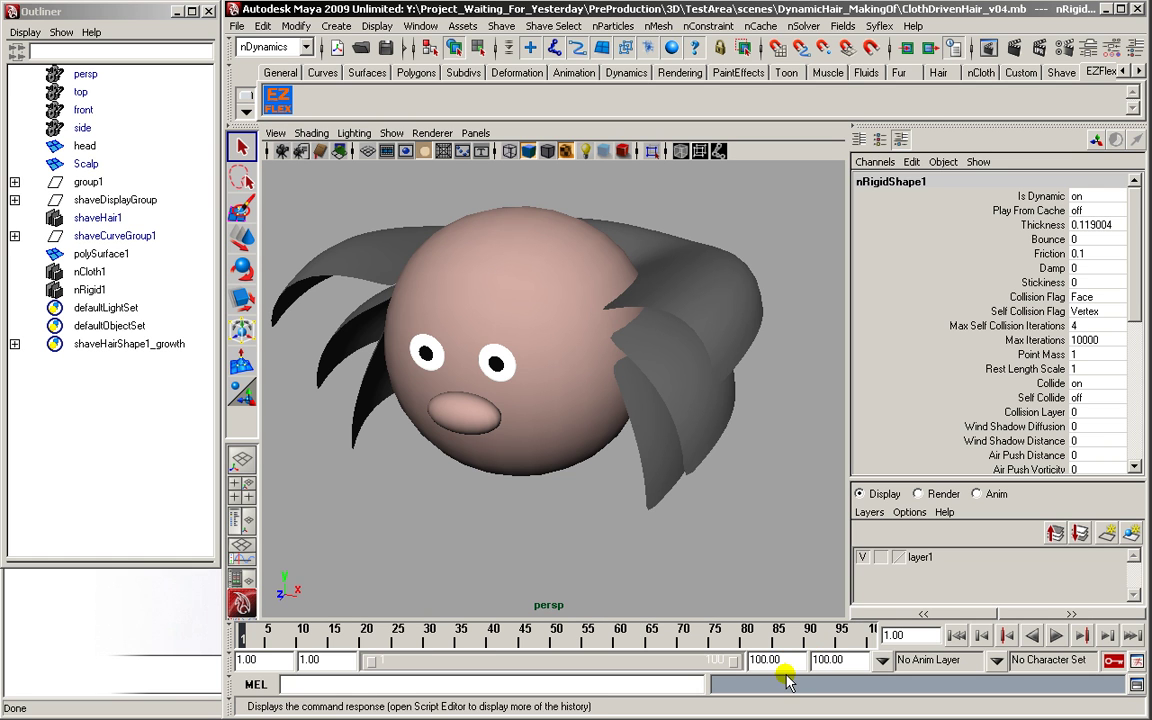
{"action": "left_click", "coordinate": [1058, 636]}
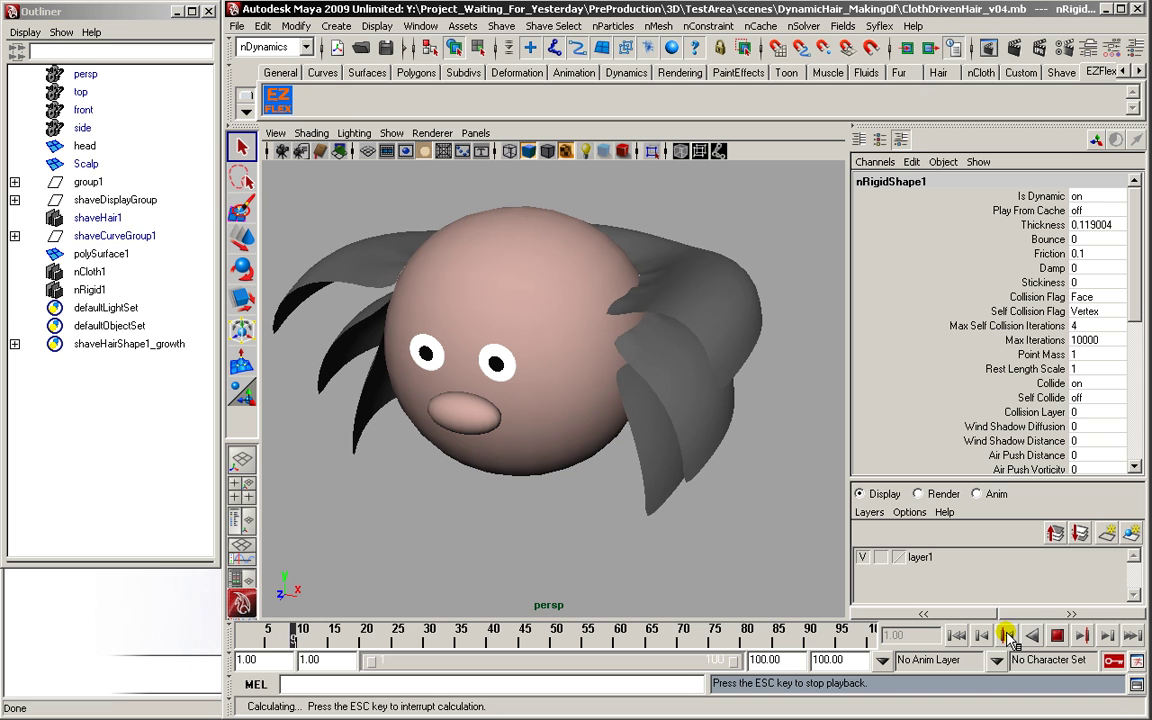
{"action": "left_click", "coordinate": [1056, 637]}
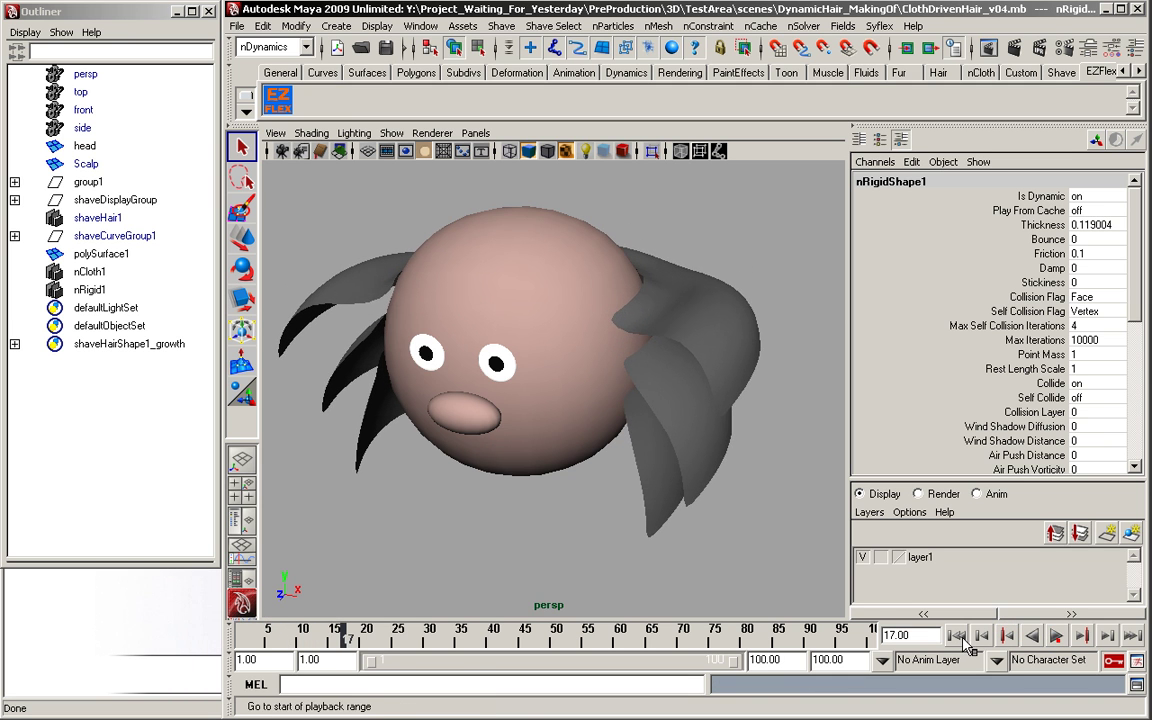
{"action": "left_click", "coordinate": [961, 637]}
Attach the hair mesh's root border vertices along the scalp to the head with a Component to Component nConstraint.
{"action": "left_click_drag", "start_coordinate": [594, 365], "coordinate": [604, 411], "text": "alt"}
{"action": "right_click_drag", "start_coordinate": [519, 406], "coordinate": [661, 386], "text": "alt"}
{"action": "left_click", "coordinate": [742, 327]}
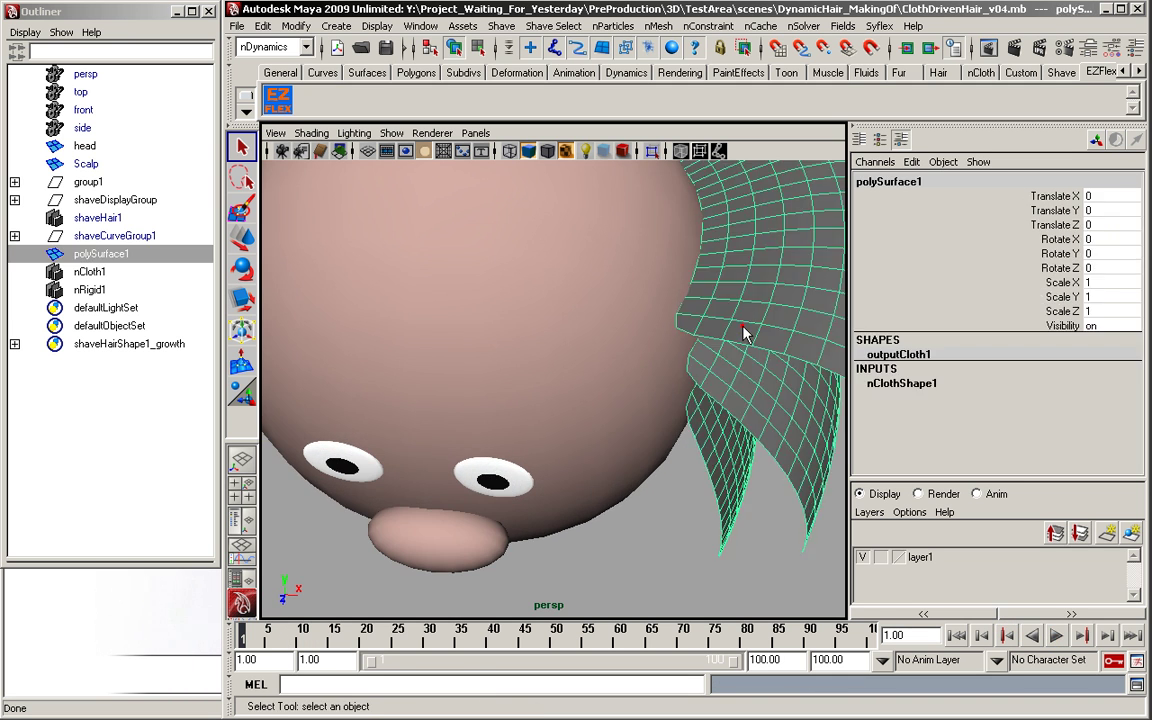
{"action": "right_click_drag", "start_coordinate": [745, 333], "coordinate": [660, 265]}
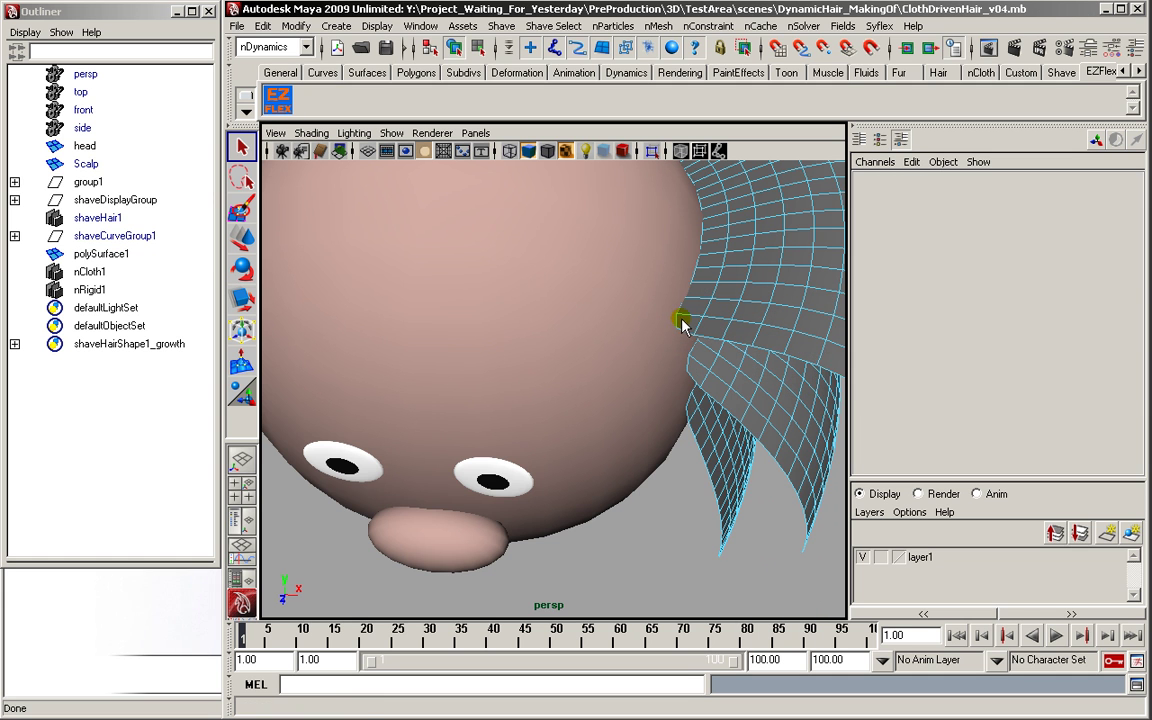
{"action": "left_click_drag", "start_coordinate": [678, 326], "coordinate": [514, 400], "text": "alt"}
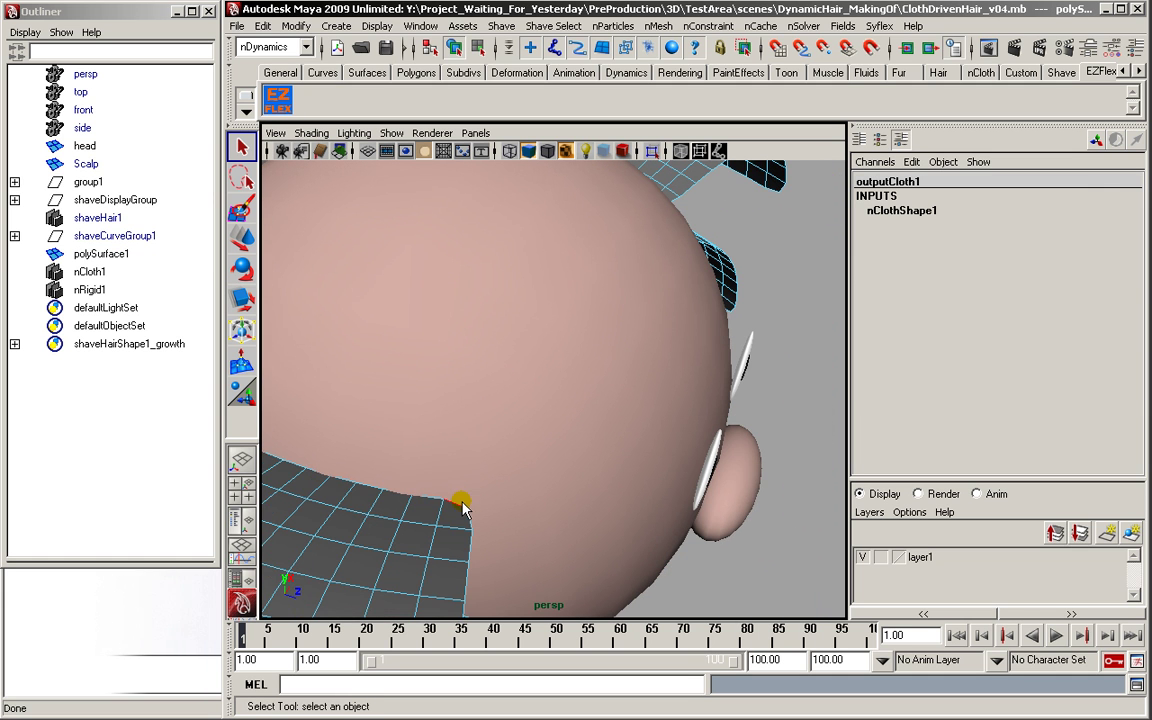
{"action": "left_click_drag", "start_coordinate": [459, 512], "coordinate": [459, 332], "text": "alt"}
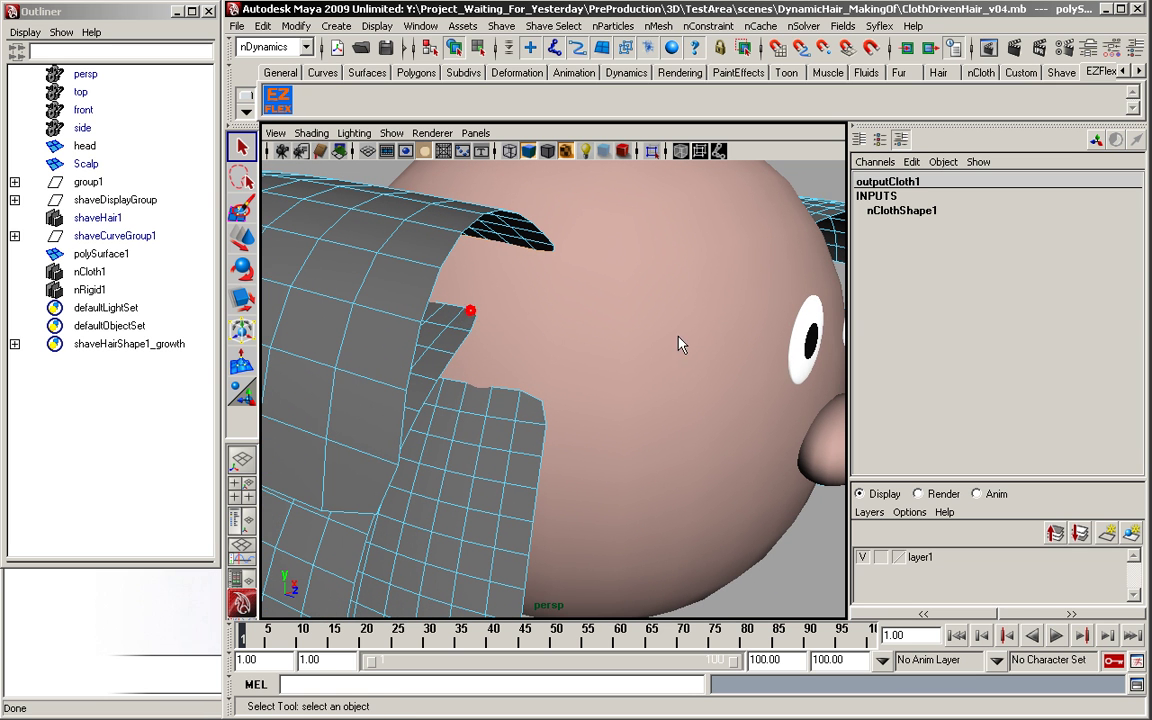
{"action": "left_click_drag", "start_coordinate": [678, 345], "coordinate": [610, 315], "text": "alt"}
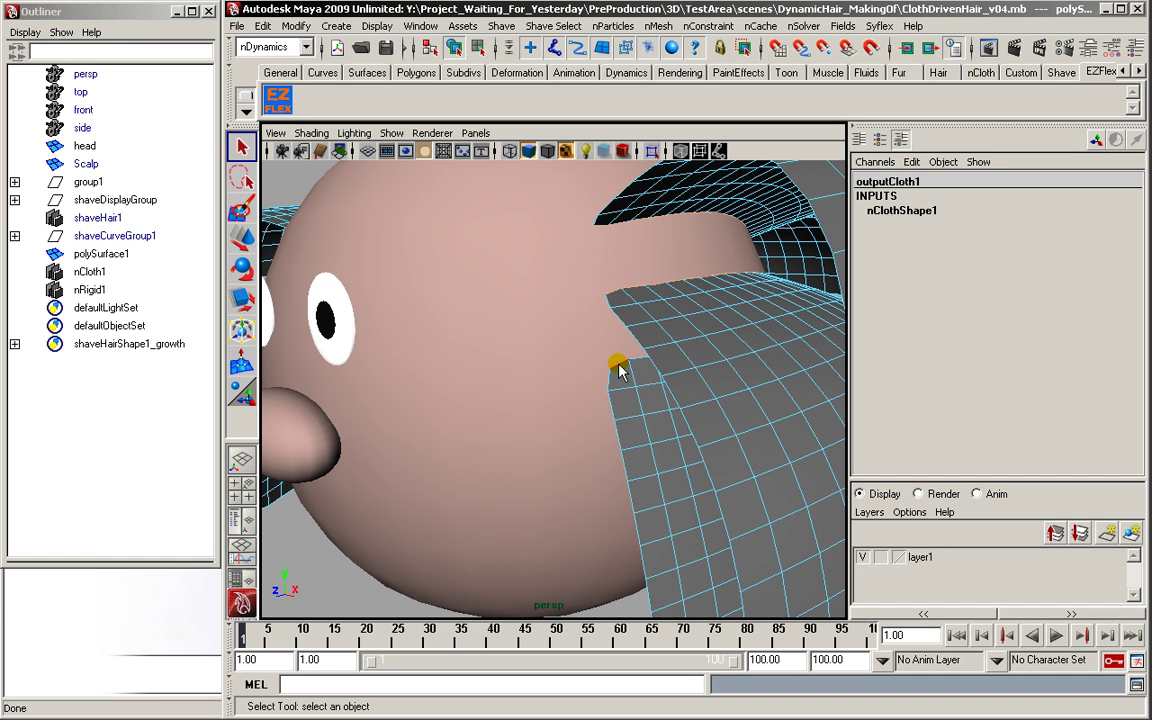
{"action": "left_click_drag", "start_coordinate": [619, 372], "coordinate": [476, 390], "text": "alt"}
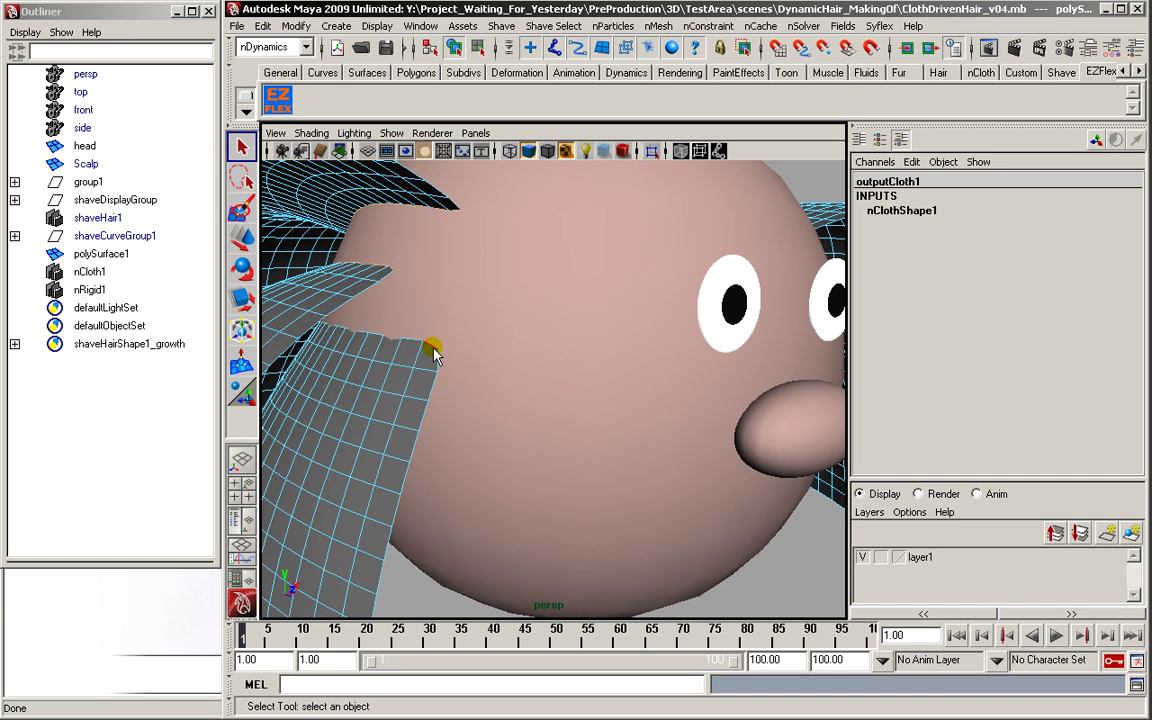
{"action": "left_click_drag", "start_coordinate": [434, 355], "coordinate": [440, 414], "text": "alt"}
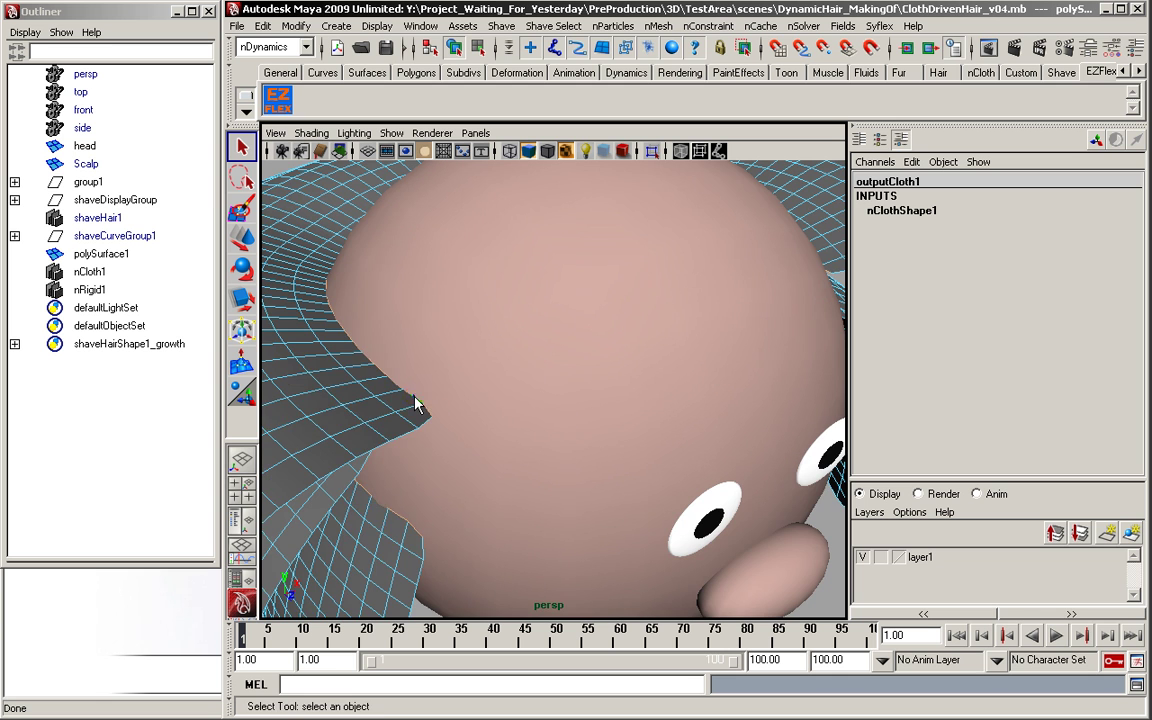
{"action": "right_click_drag", "start_coordinate": [418, 405], "coordinate": [373, 391], "text": "ctrl"}
{"action": "left_click", "coordinate": [90, 147]}
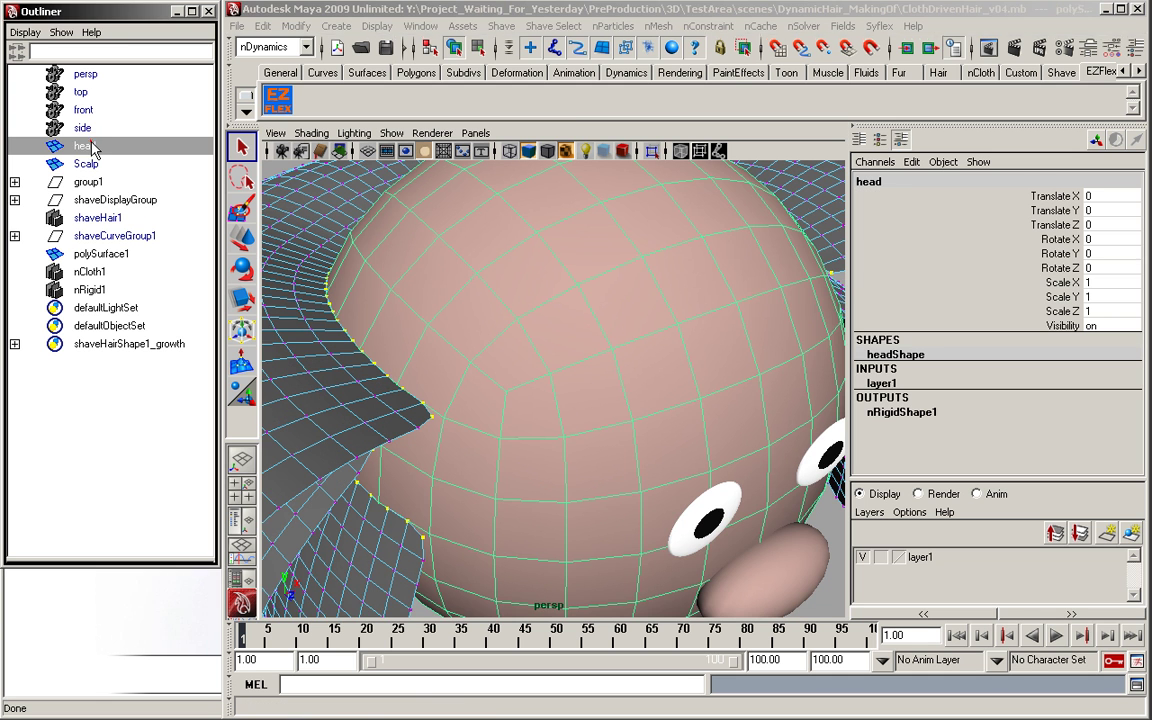
{"action": "left_click", "coordinate": [710, 26]}
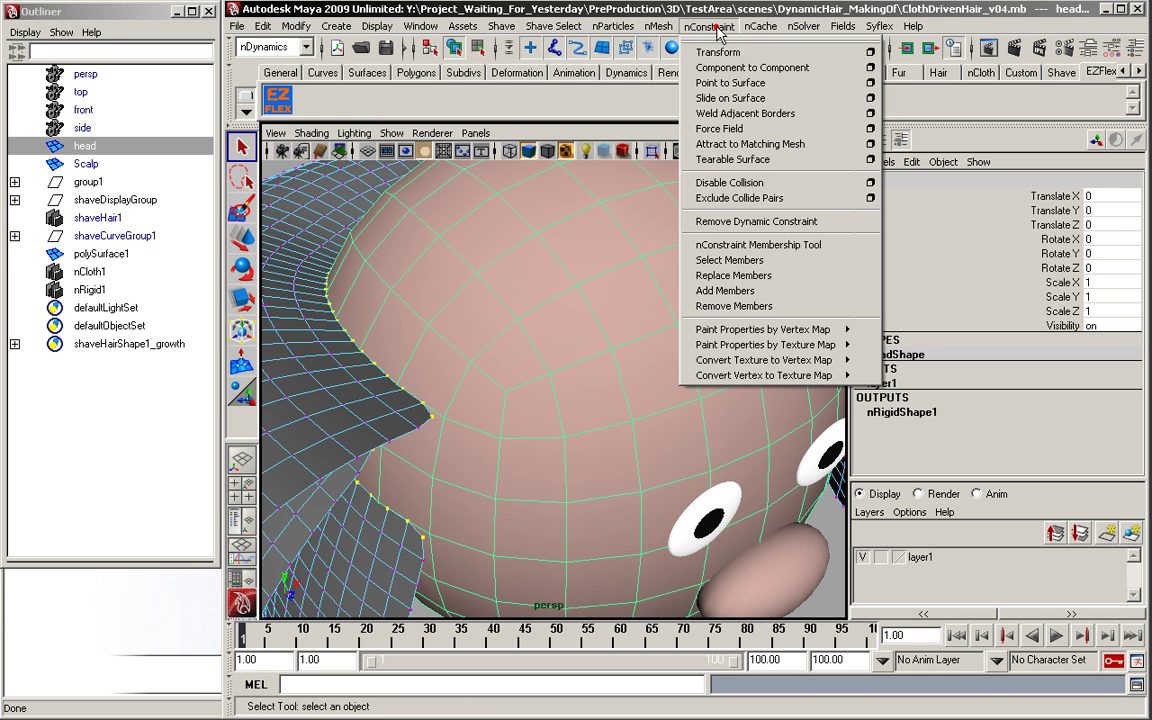
{"action": "left_click", "coordinate": [758, 68]}
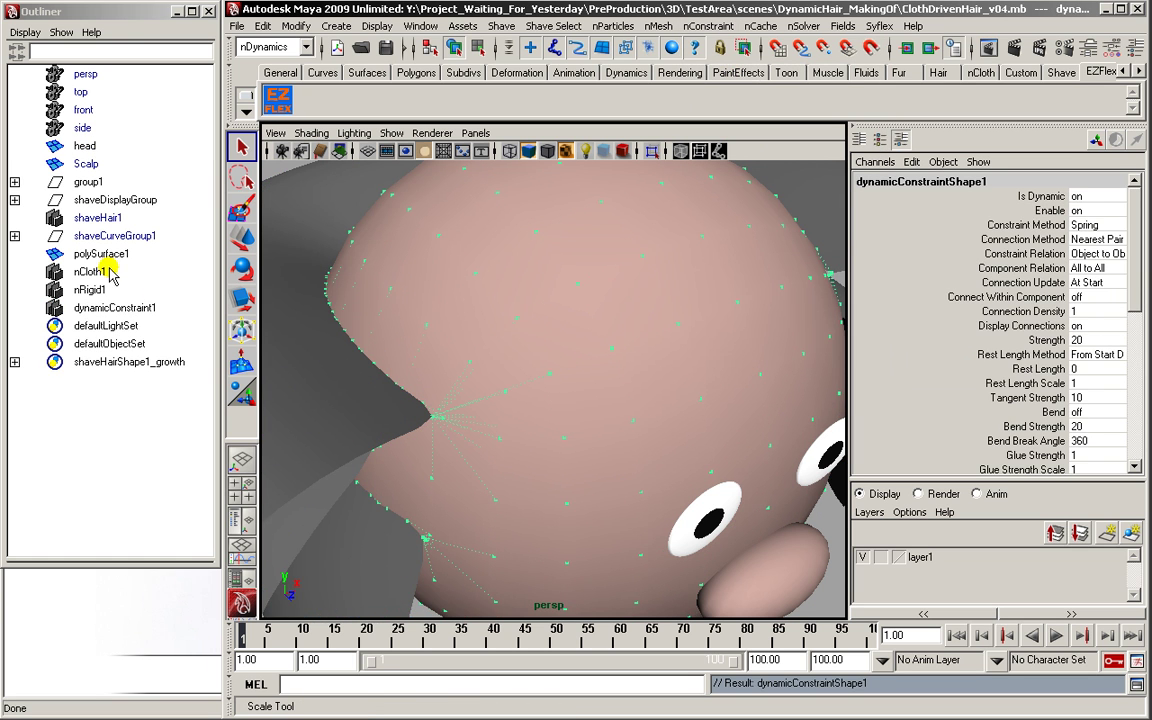
Set the new dynamic constraint's method to Weld and its connection method to Within Max Distance.
{"action": "left_click", "coordinate": [55, 309]}
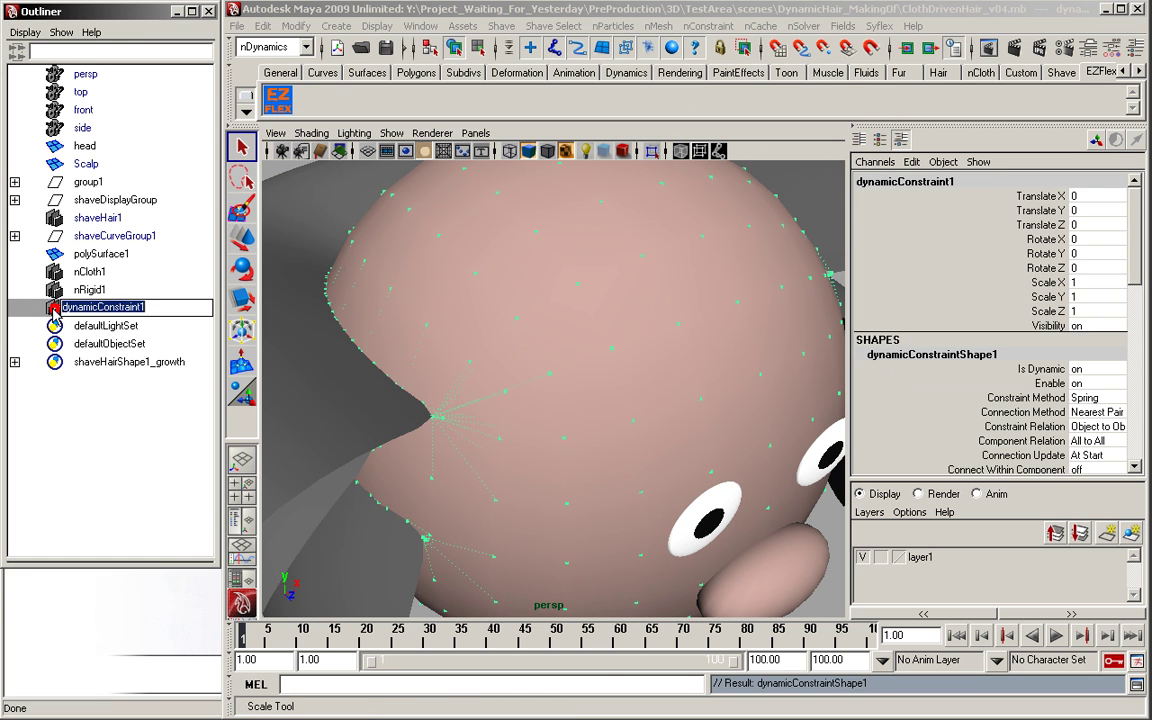
{"action": "double_click", "coordinate": [55, 310]}
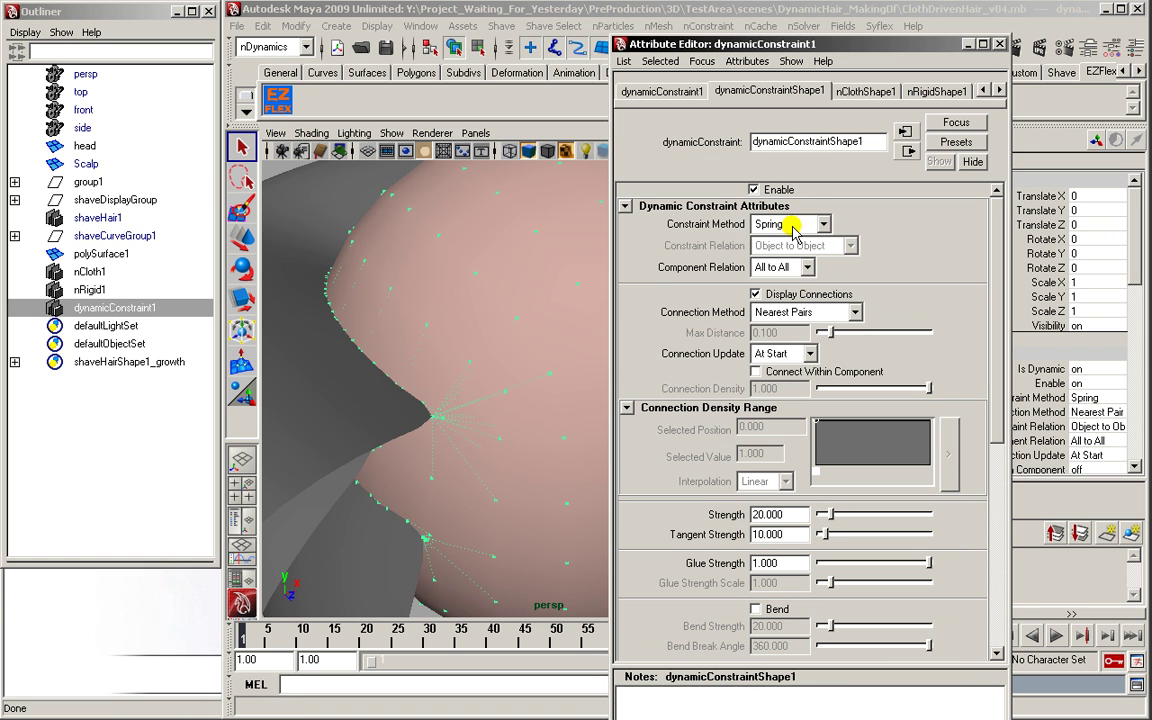
{"action": "left_click", "coordinate": [793, 226]}
{"action": "left_click", "coordinate": [710, 240]}
{"action": "left_click", "coordinate": [830, 312]}
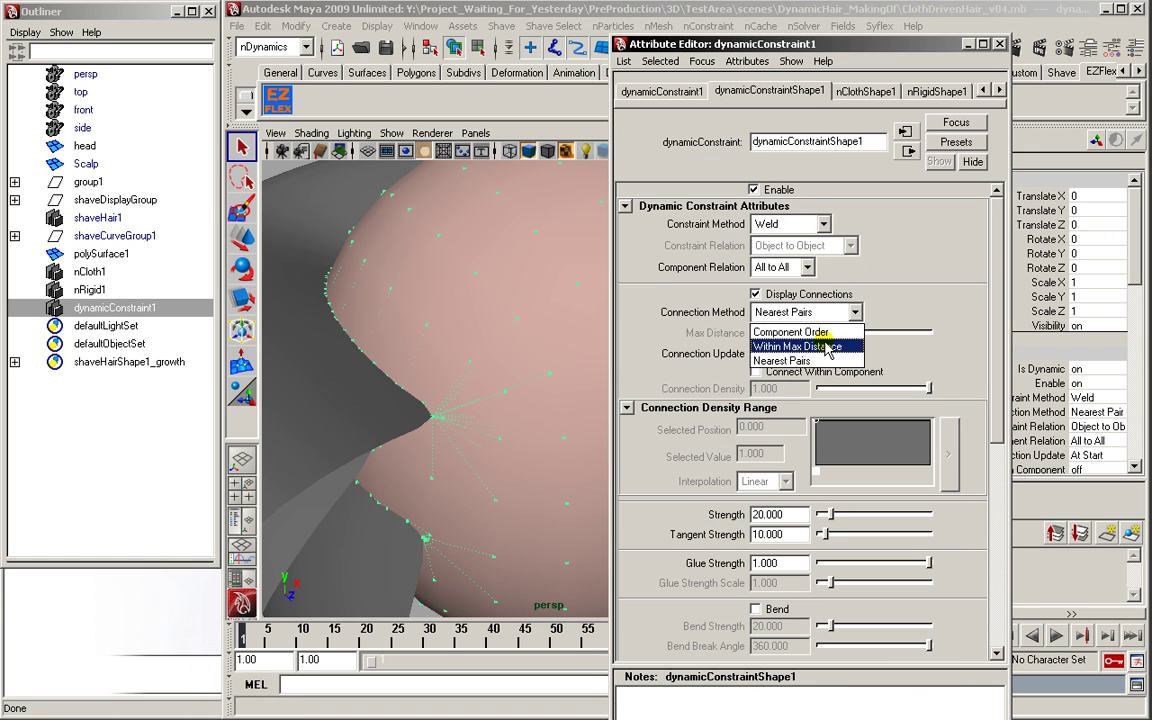
{"action": "left_click", "coordinate": [827, 347]}
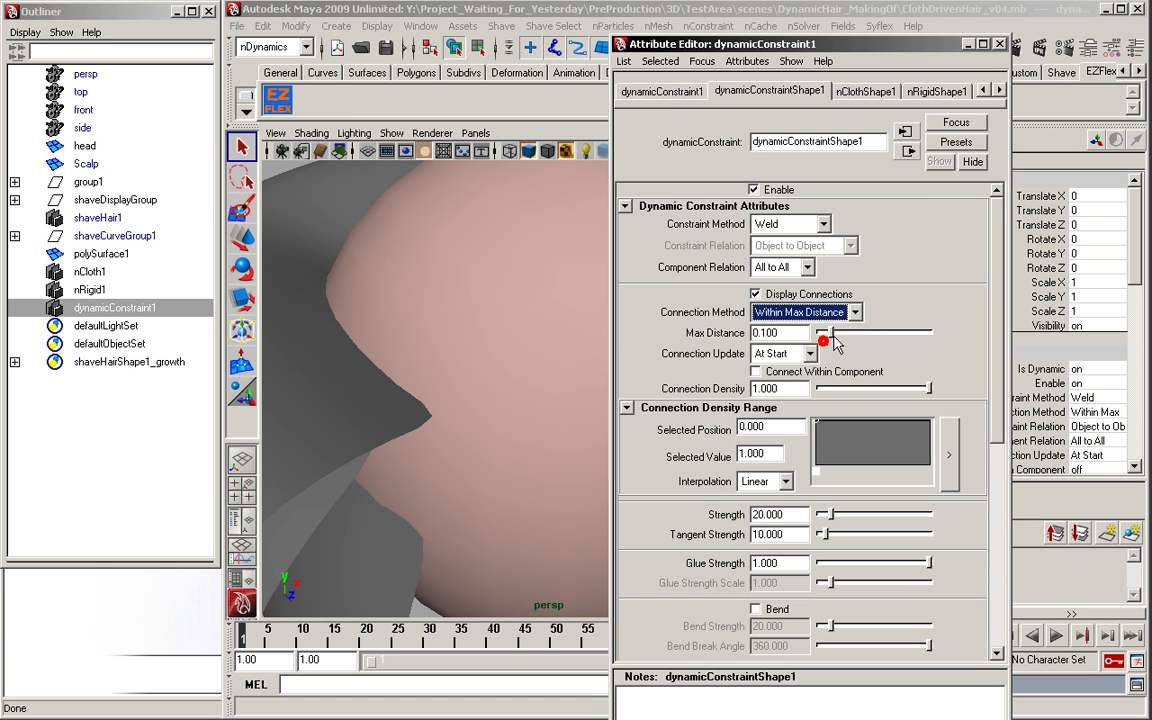
{"action": "left_click", "coordinate": [1001, 45]}
Set nCloth1's rigidity to 0.992 and damp to 10, and change the gravity of its nucleus1 solver.
{"action": "right_click_drag", "start_coordinate": [619, 392], "coordinate": [530, 386], "text": "alt"}
{"action": "left_click_drag", "start_coordinate": [525, 381], "coordinate": [387, 380], "text": "alt"}
{"action": "right_click_drag", "start_coordinate": [377, 375], "coordinate": [349, 370], "text": "alt"}
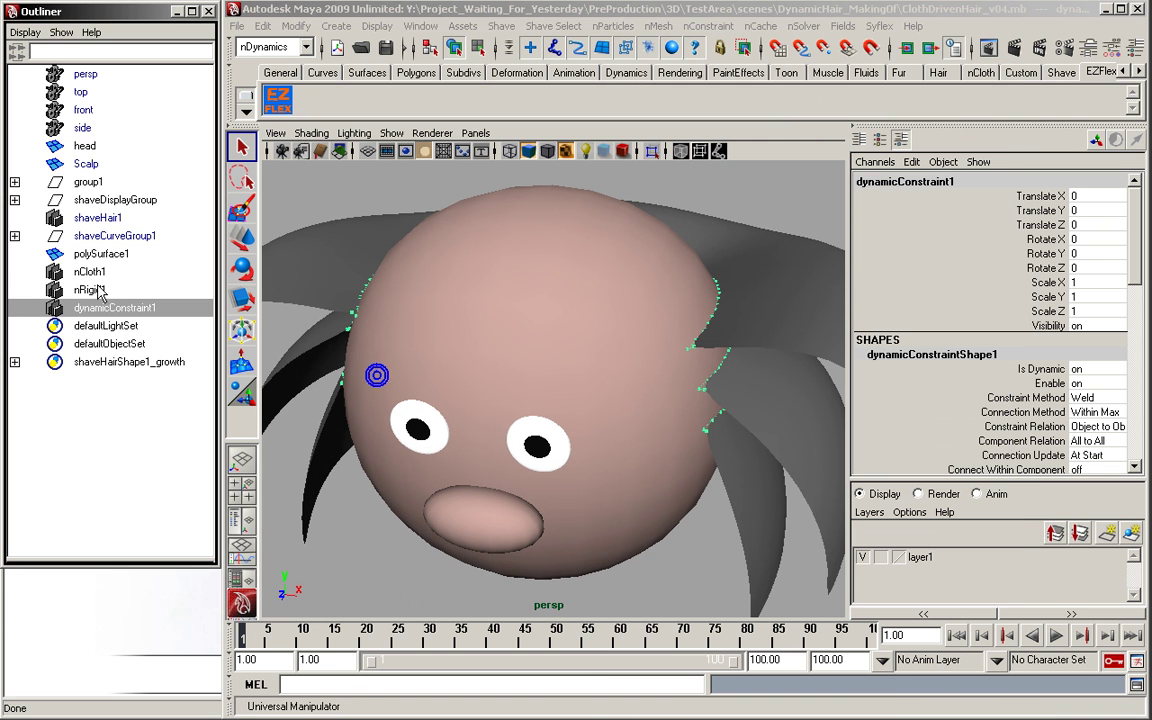
{"action": "left_click", "coordinate": [88, 272]}
{"action": "double_click", "coordinate": [53, 272]}
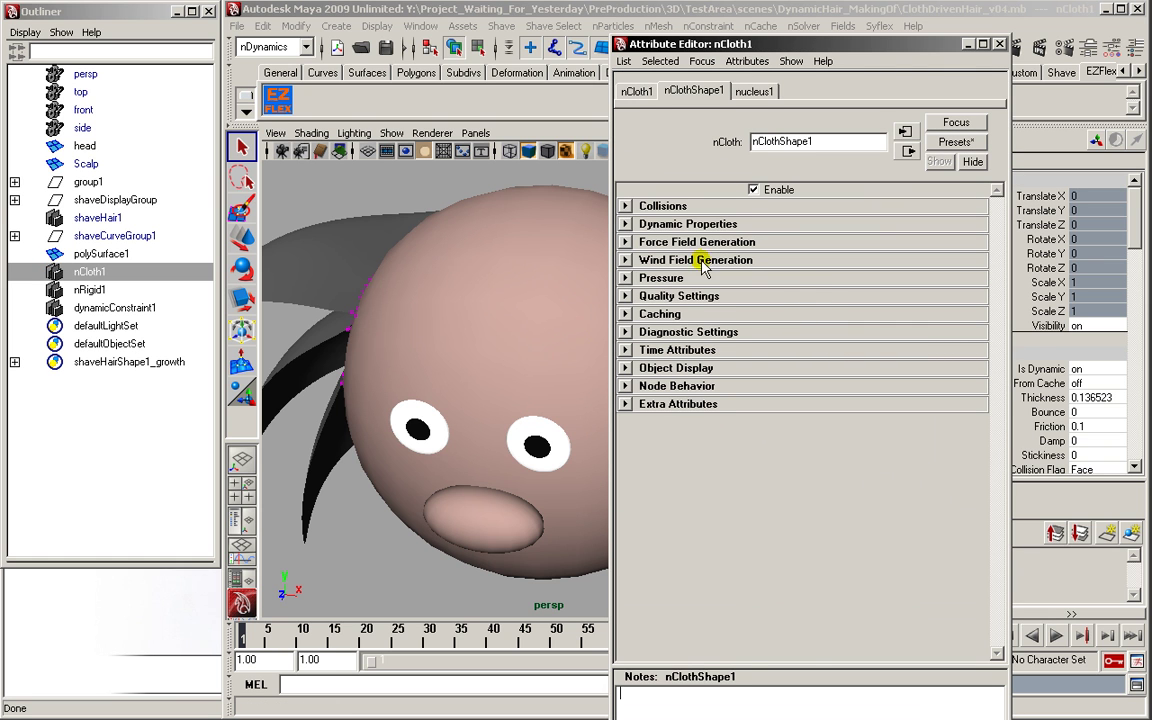
{"action": "left_click", "coordinate": [678, 225]}
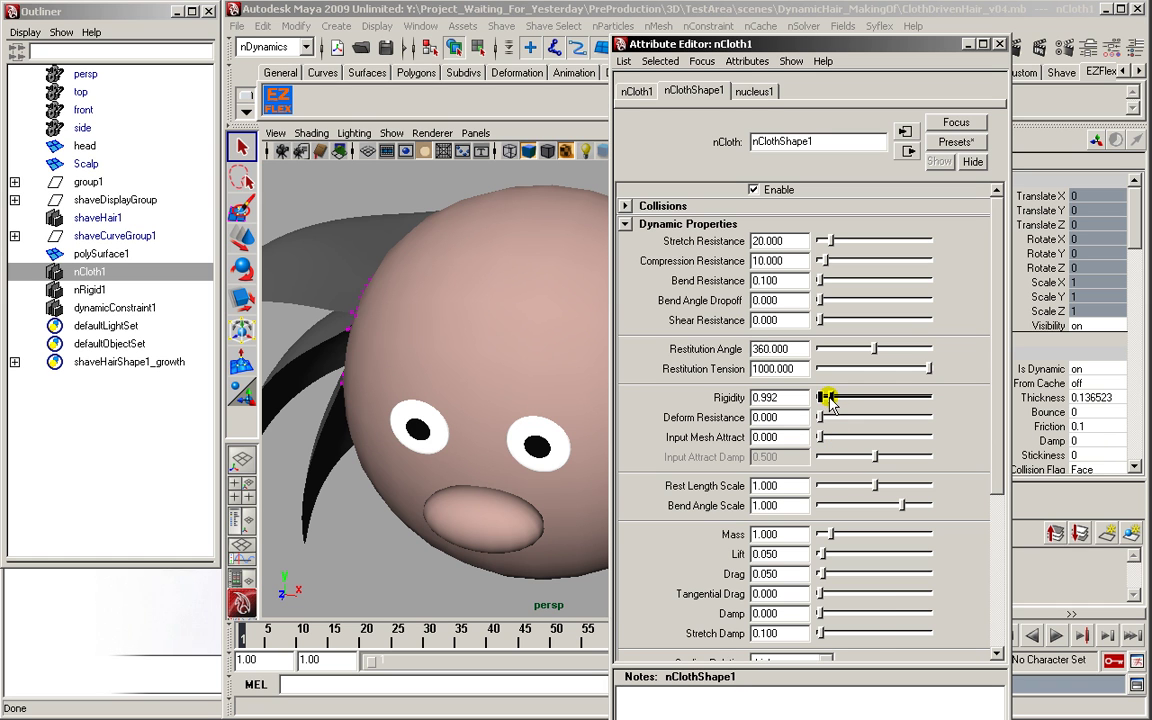
{"action": "left_click_drag", "start_coordinate": [862, 620], "coordinate": [935, 614]}
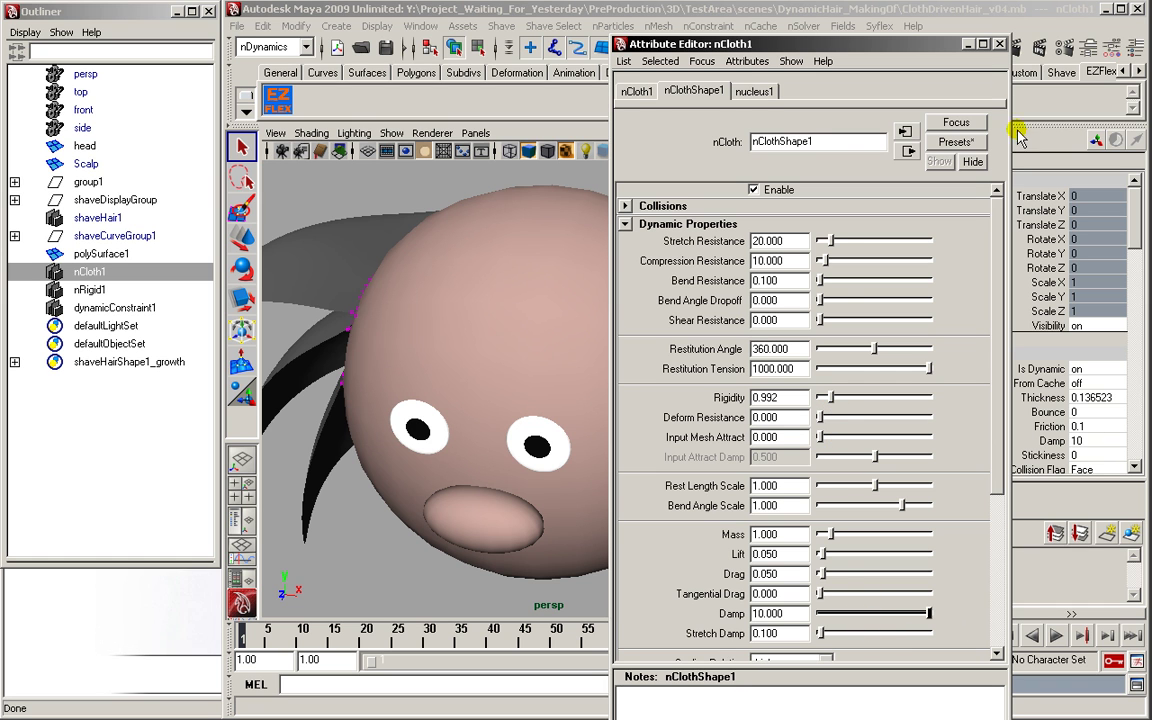
{"action": "left_click", "coordinate": [999, 45]}
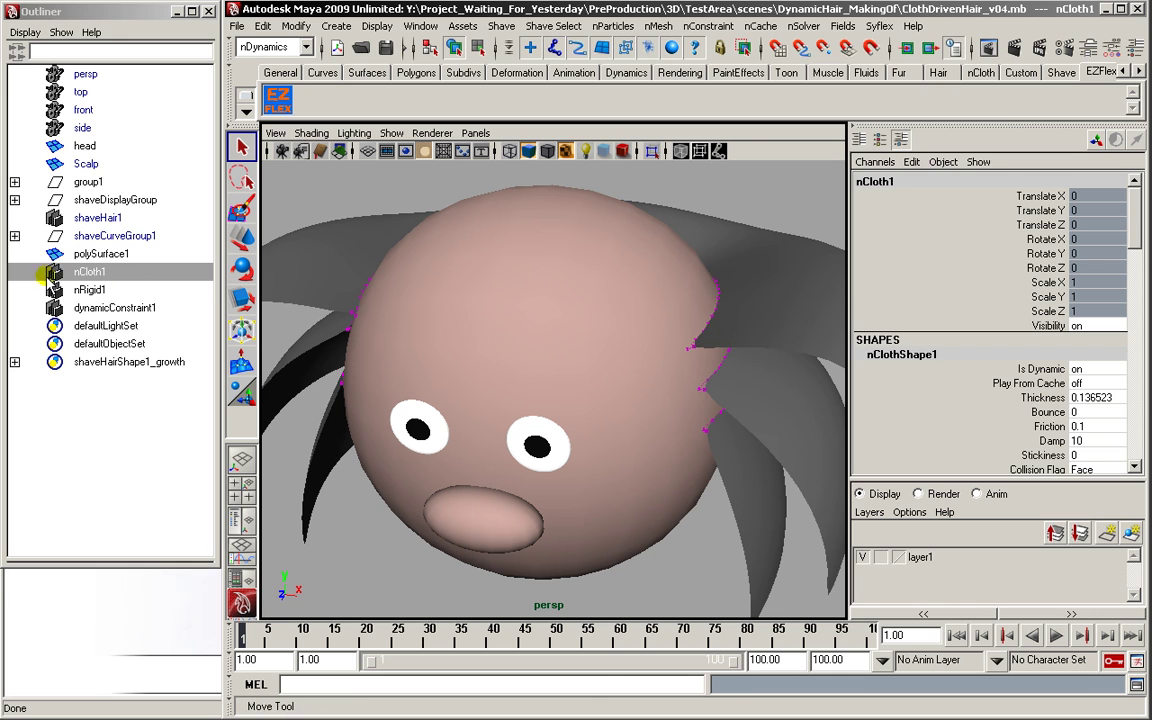
{"action": "left_click", "coordinate": [755, 92]}
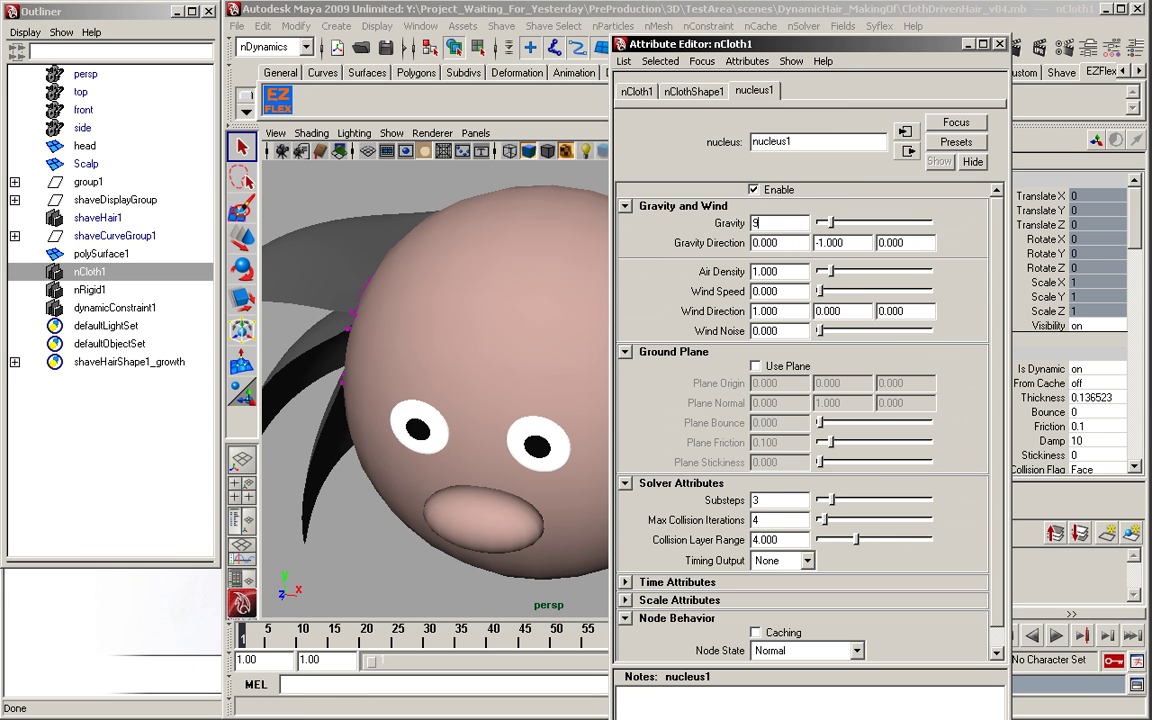
{"action": "left_click", "coordinate": [1000, 44]}
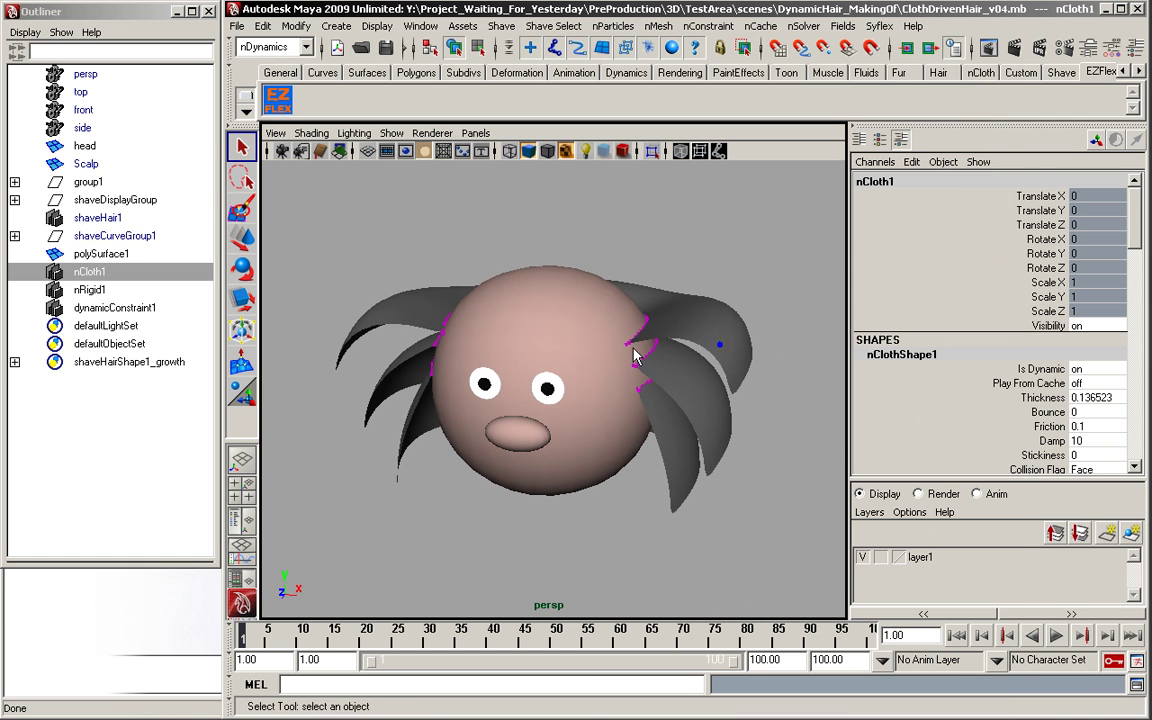
Play back the welded, damped hair cloth to check its motion, and return to the start frame.
{"action": "left_click", "coordinate": [1056, 635]}
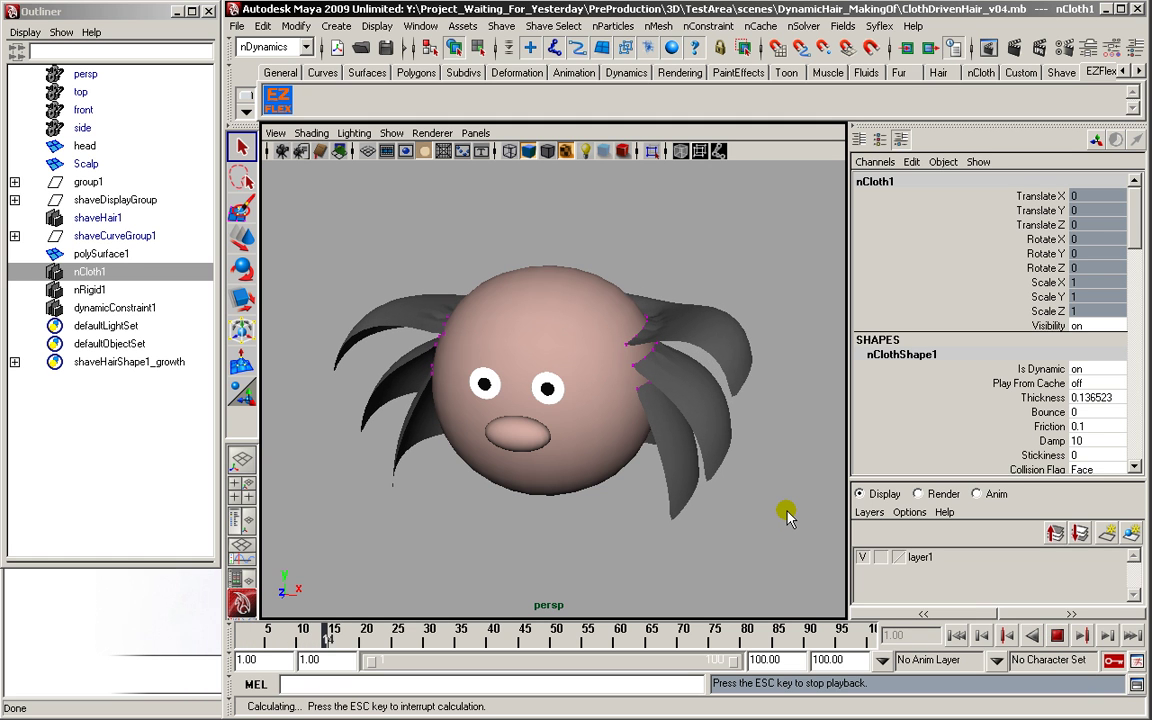
{"action": "left_click", "coordinate": [1057, 635]}
{"action": "left_click", "coordinate": [956, 635]}
Show all hidden objects and bind curve1 through curve69 in shaveCurveGroup1 to polySurface1 with a Wrap deformer.
{"action": "left_click", "coordinate": [479, 449]}
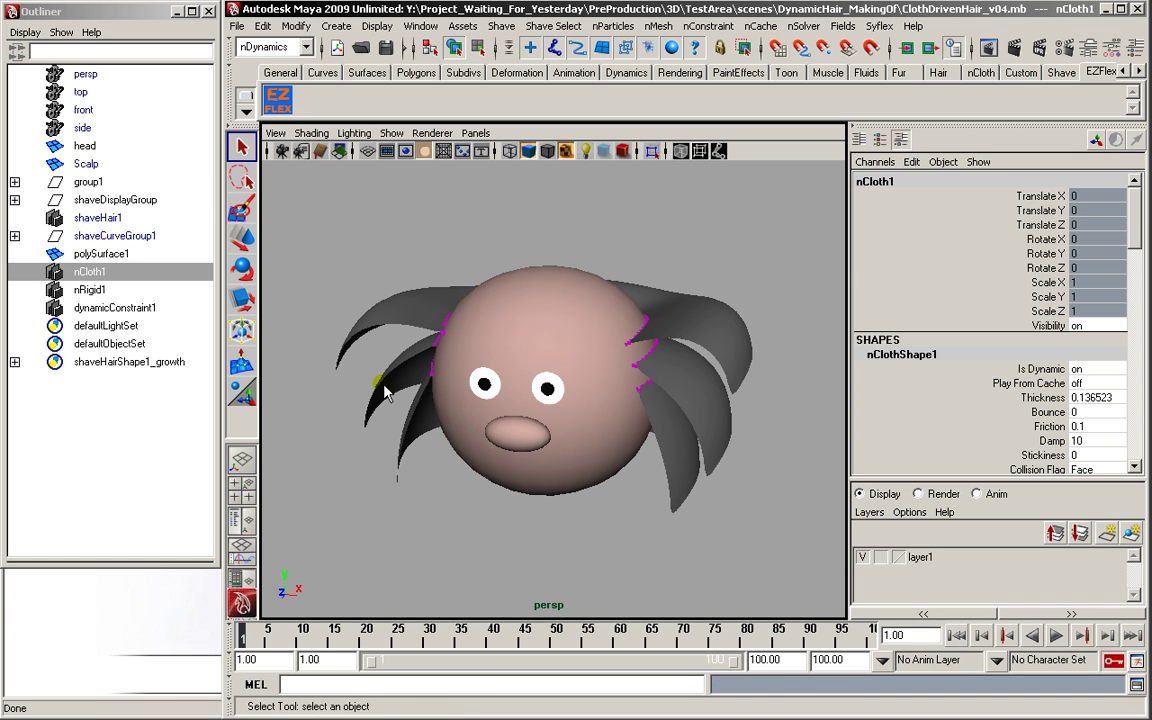
{"action": "left_click", "coordinate": [115, 237]}
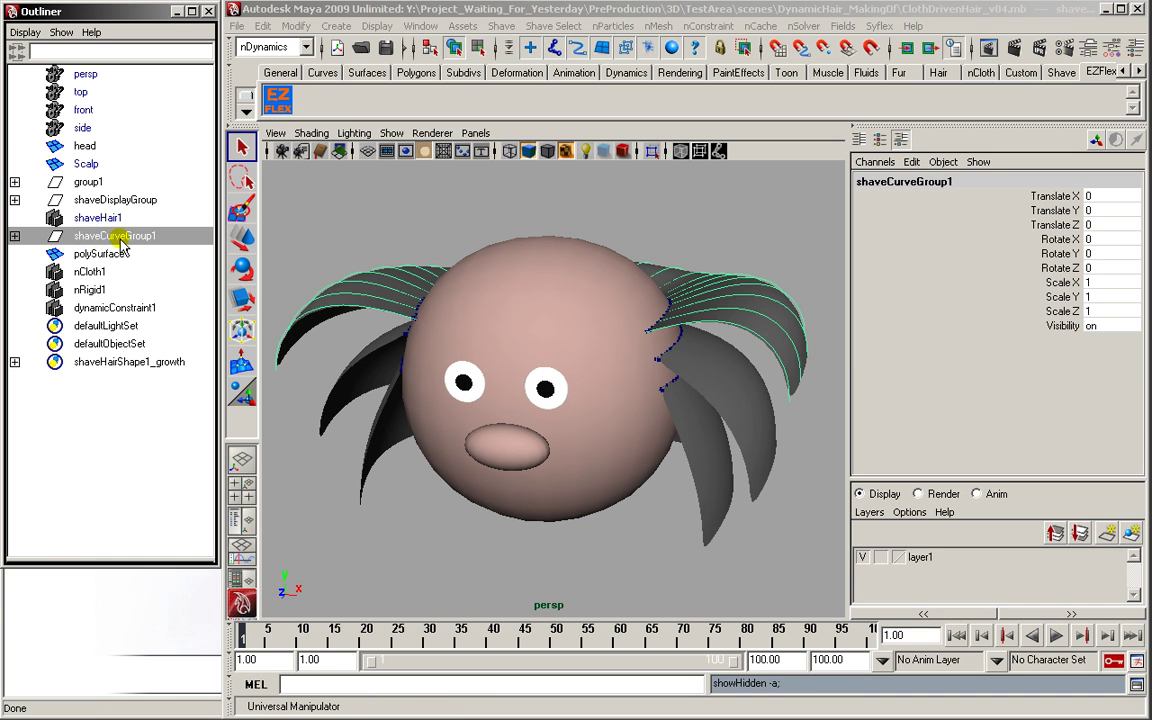
{"action": "left_click", "coordinate": [14, 237]}
{"action": "left_click", "coordinate": [100, 254]}
{"action": "scroll", "coordinate": [157, 368], "scroll_direction": "down", "scroll_amount": 15}
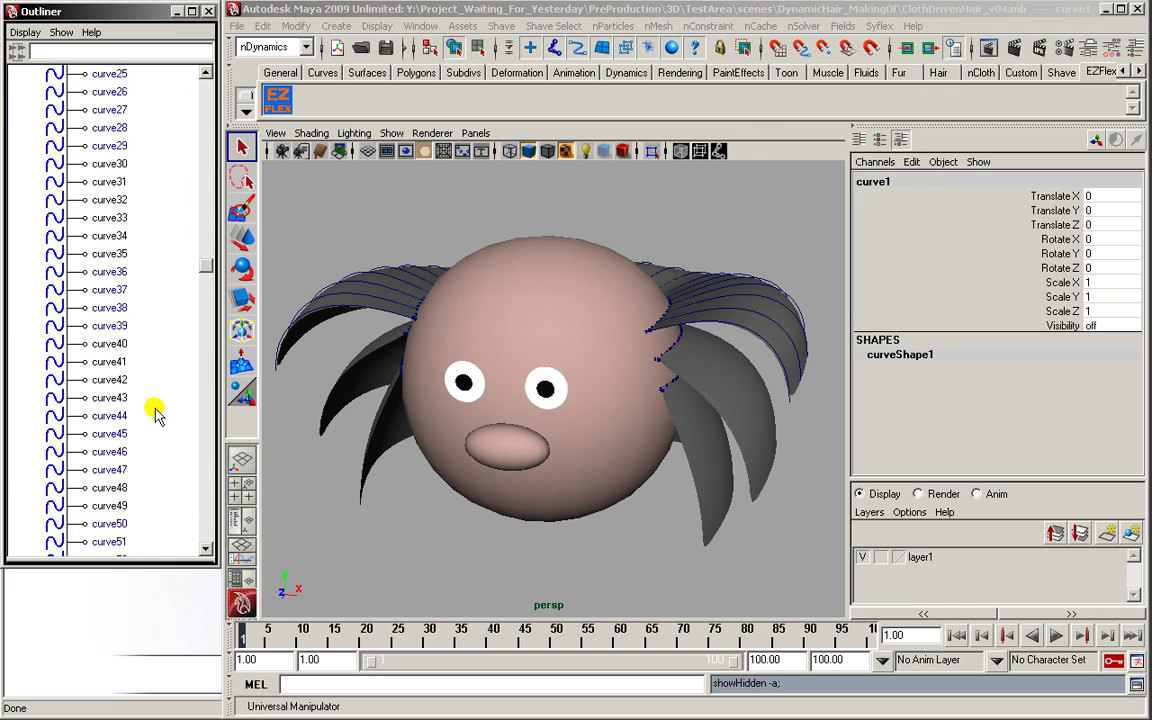
{"action": "scroll", "coordinate": [155, 415], "scroll_direction": "down", "scroll_amount": 3}
{"action": "left_click", "coordinate": [135, 470], "text": "shift"}
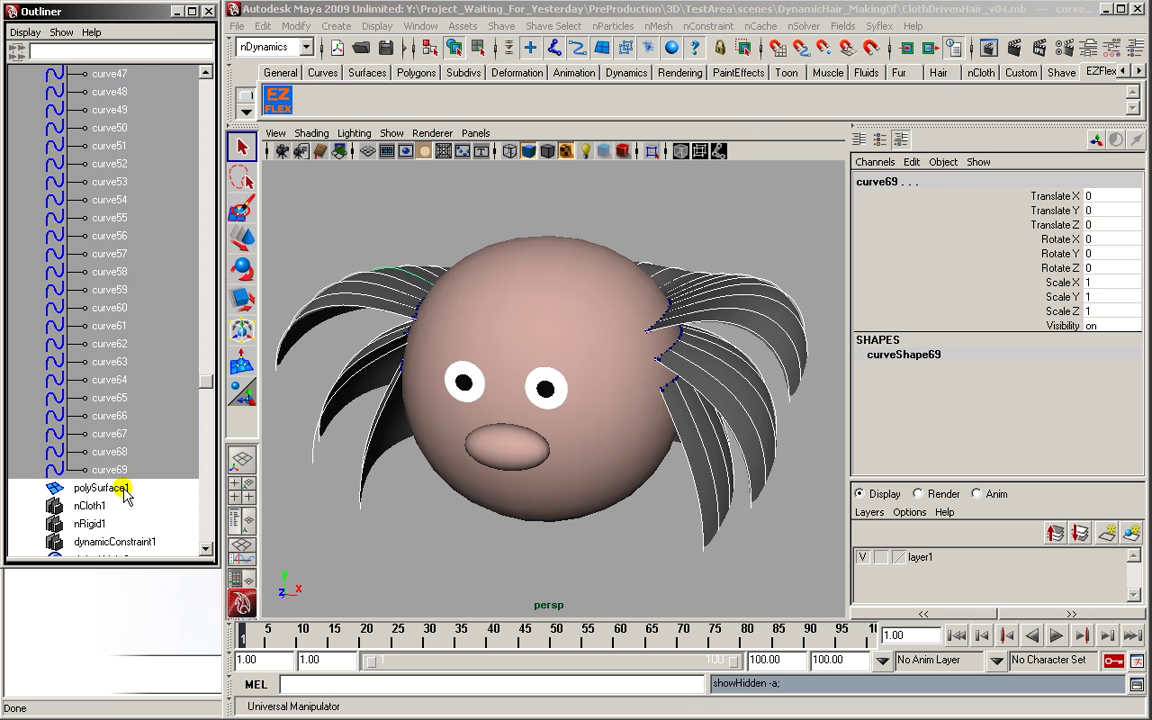
{"action": "left_click", "coordinate": [124, 491], "text": "ctrl"}
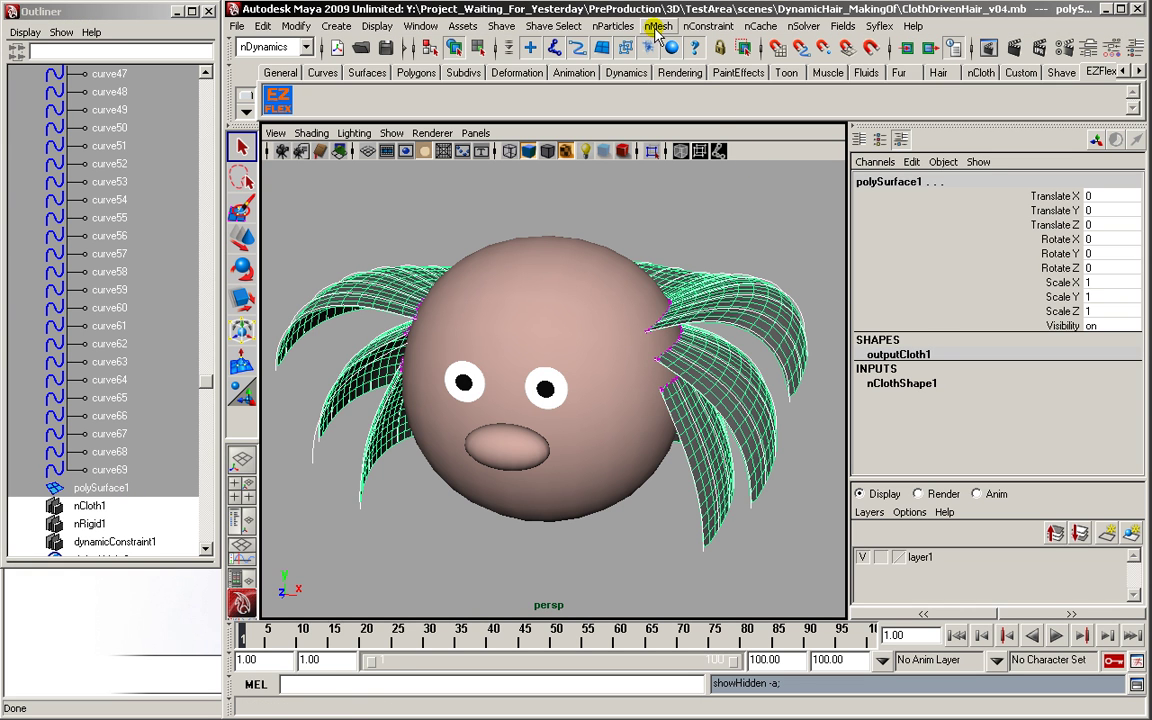
{"action": "left_click", "coordinate": [270, 52]}
{"action": "left_click", "coordinate": [258, 59]}
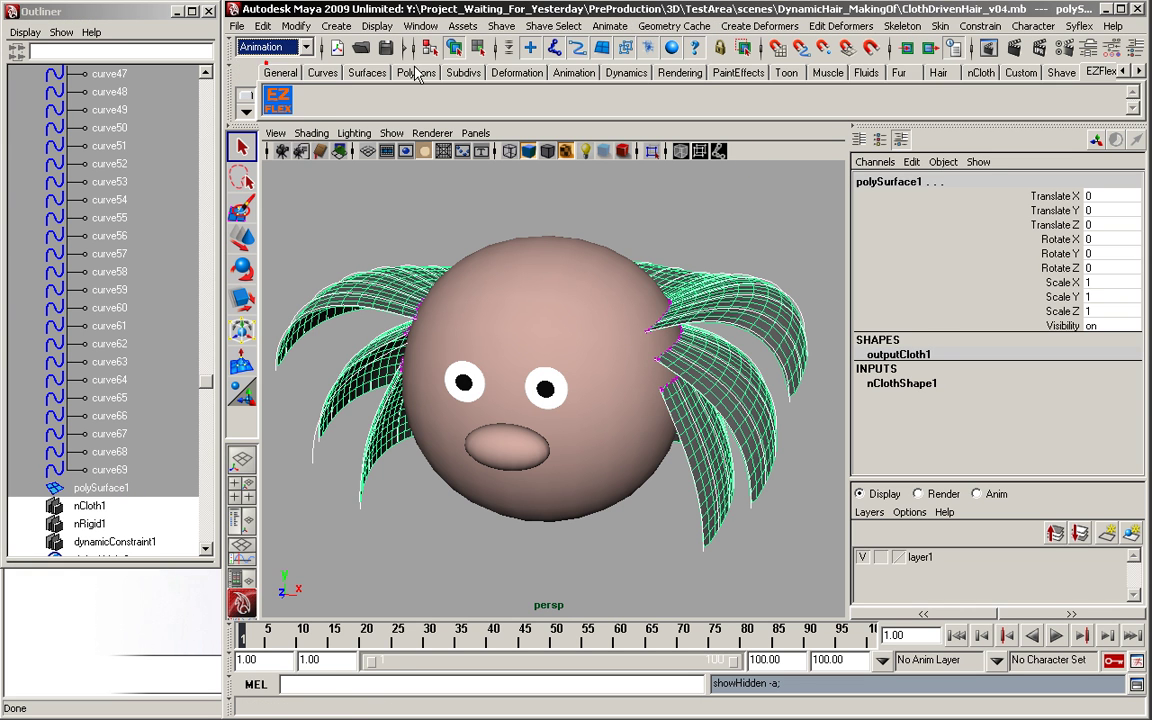
{"action": "left_click", "coordinate": [772, 26]}
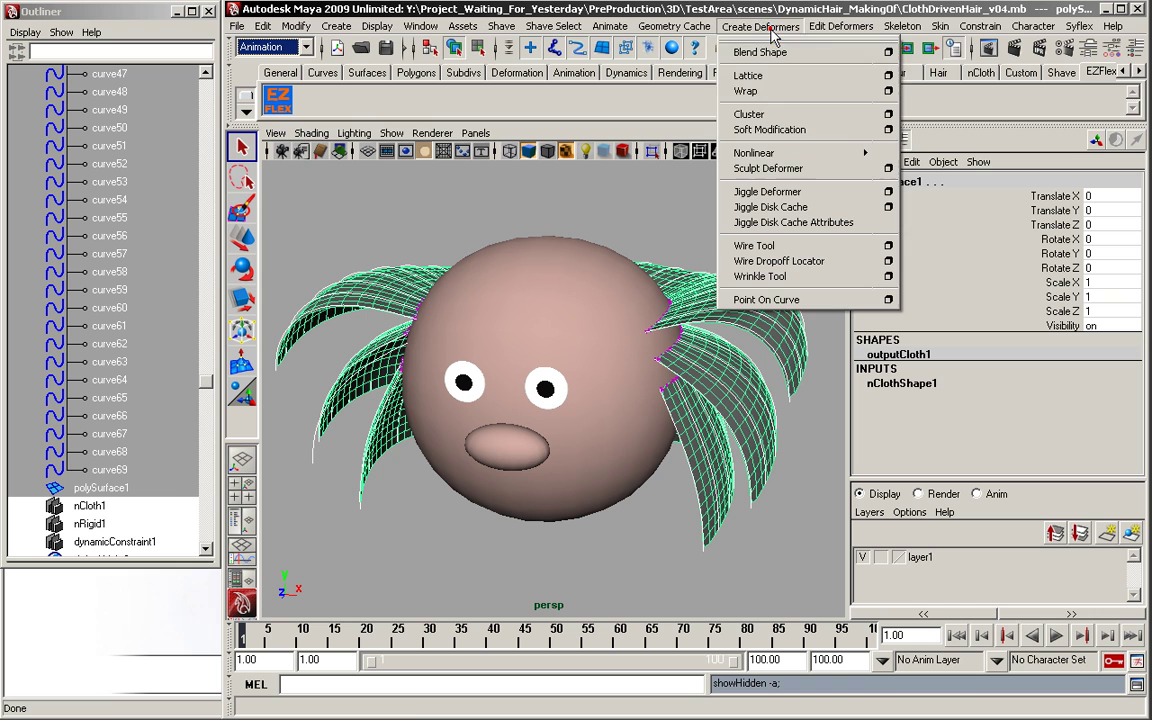
{"action": "left_click", "coordinate": [758, 92]}
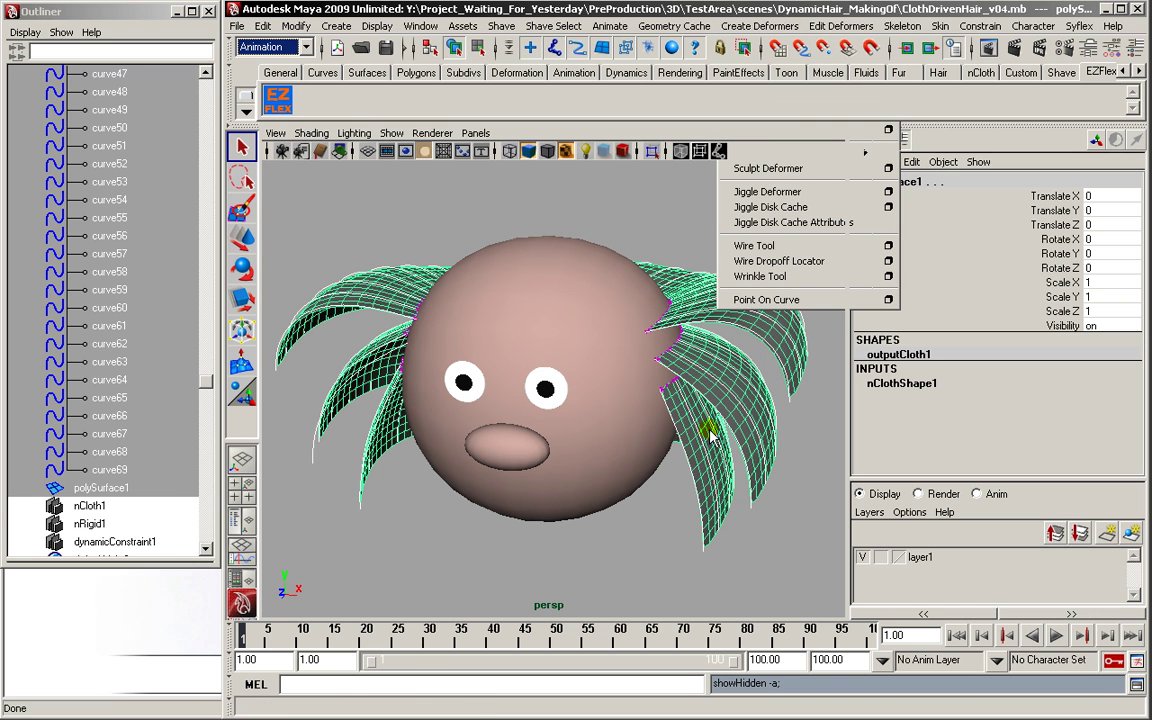
Play back the simulation to check how the wrapped guide curves follow the cloth, and stop it.
{"action": "left_click", "coordinate": [1056, 635]}
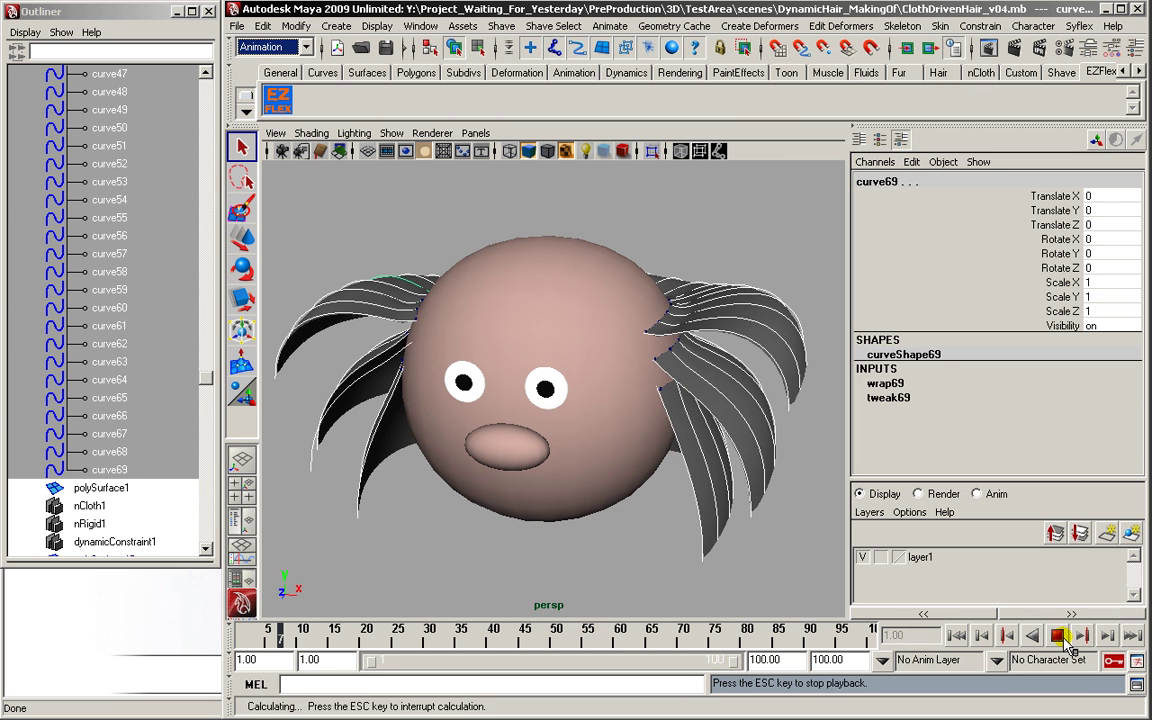
{"action": "left_click", "coordinate": [1062, 638]}
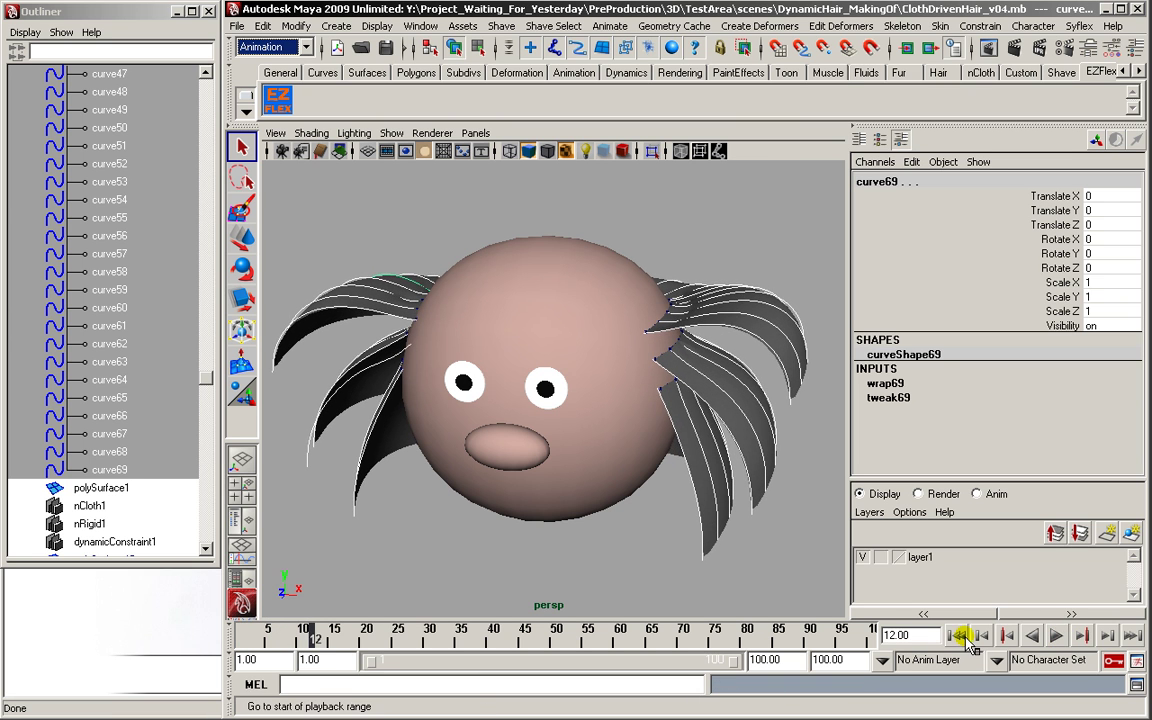
Return to the start frame, select curve1 through curve69 together with shaveHair1, and make the hidden hair visible.
{"action": "left_click", "coordinate": [957, 636]}
{"action": "left_click", "coordinate": [128, 478]}
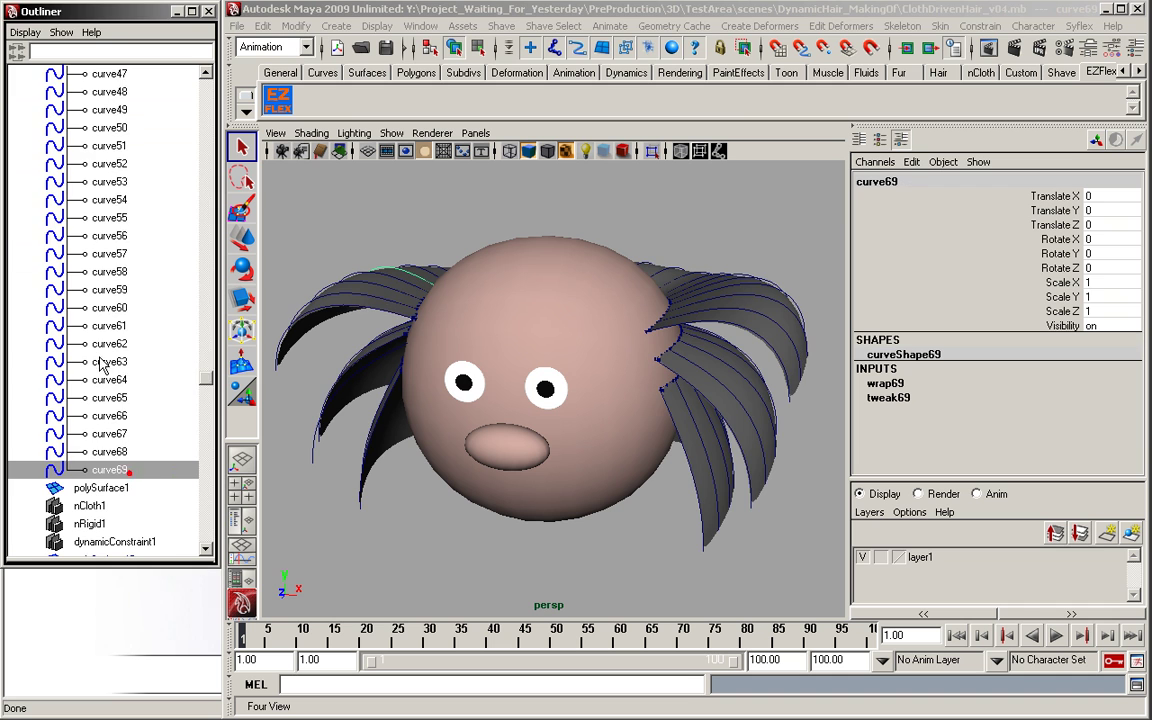
{"action": "scroll", "coordinate": [100, 360], "scroll_direction": "up", "scroll_amount": 15}
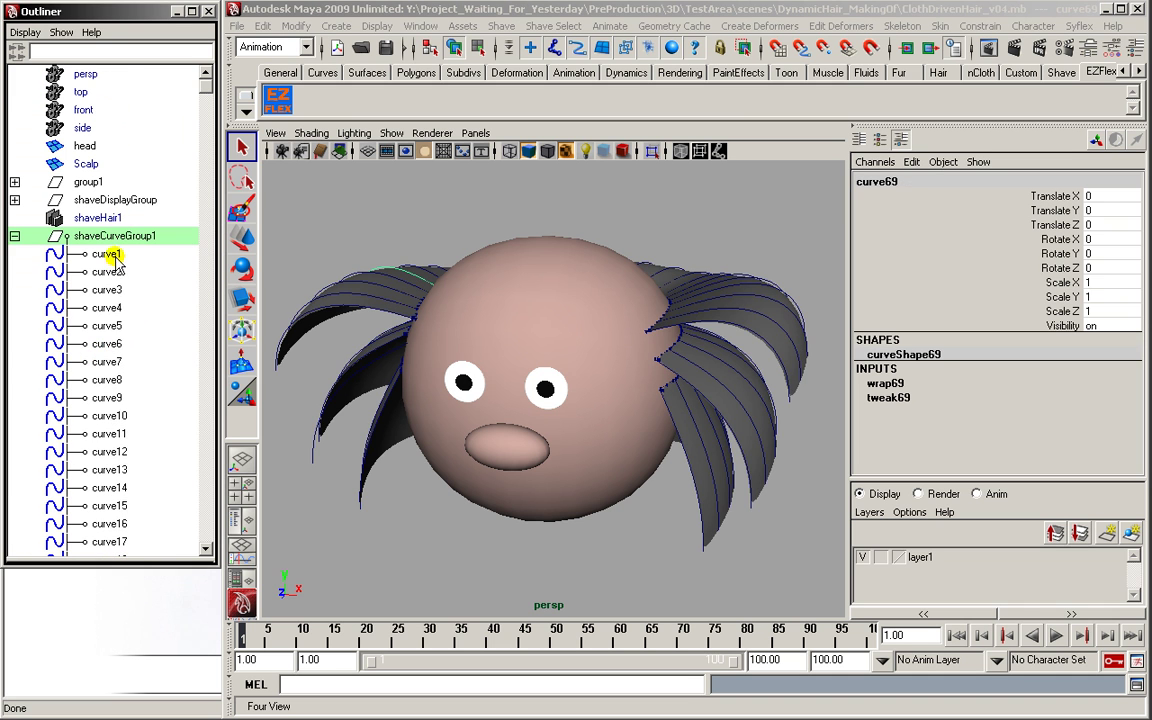
{"action": "left_click", "coordinate": [115, 256], "text": "shift"}
{"action": "left_click", "coordinate": [100, 218]}
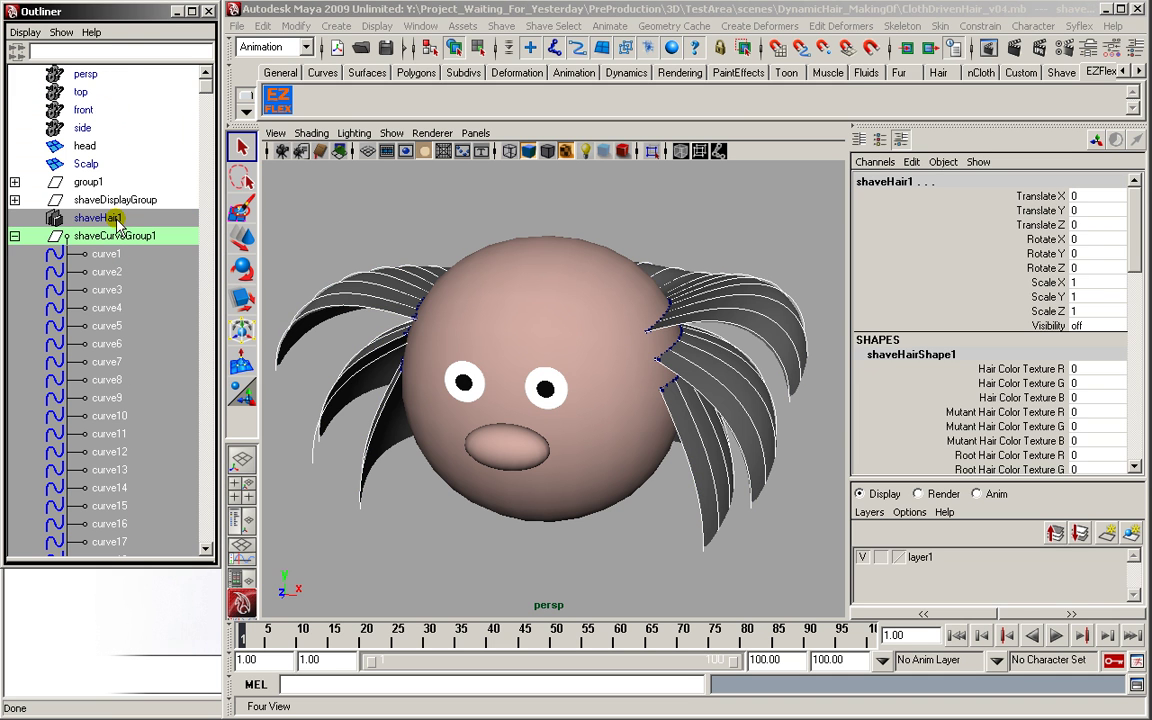
{"action": "key", "text": "shift+h"}
{"action": "left_click_drag", "start_coordinate": [420, 386], "coordinate": [499, 228], "text": "alt"}
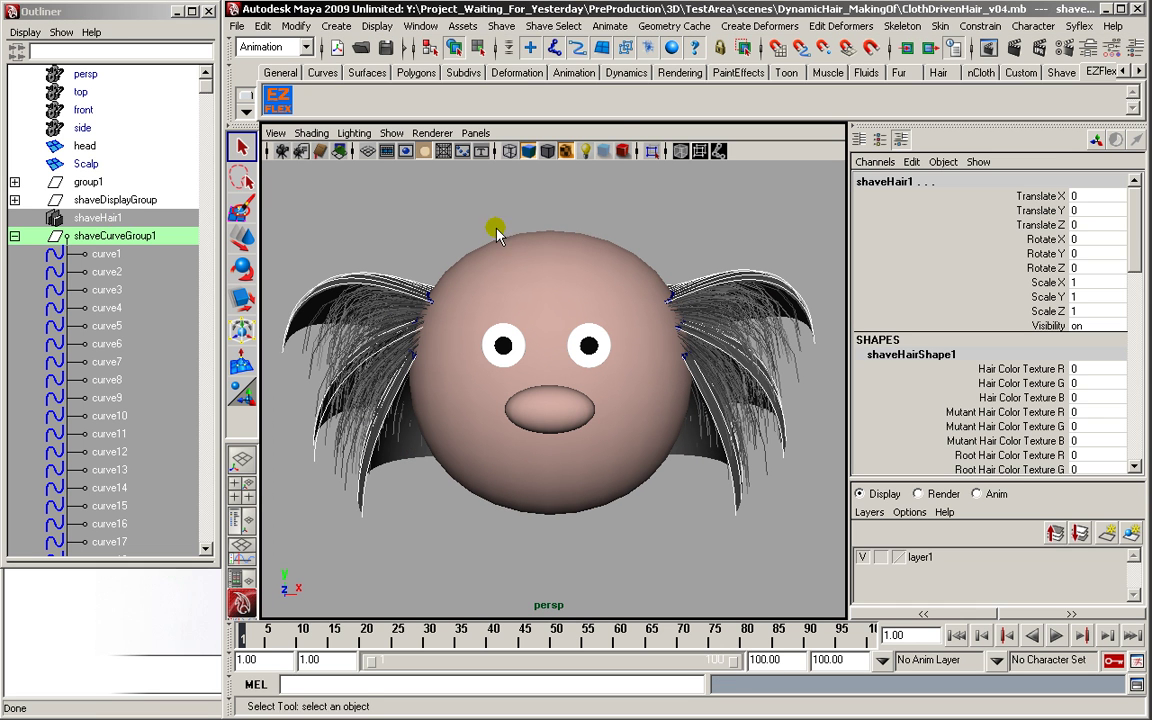
Create Shave spline locks that tie the shaveHair1 hair to the selected guide curves.
{"action": "left_click", "coordinate": [502, 26]}
{"action": "mouse_move", "coordinate": [543, 122]}
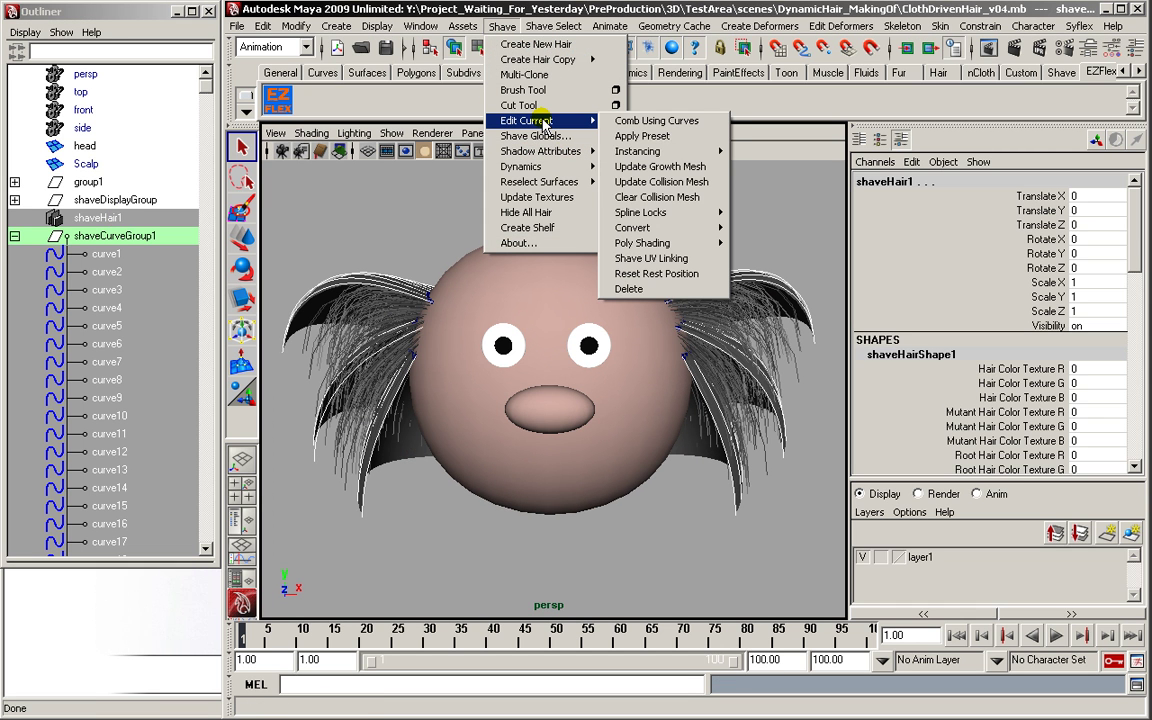
{"action": "mouse_move", "coordinate": [665, 212]}
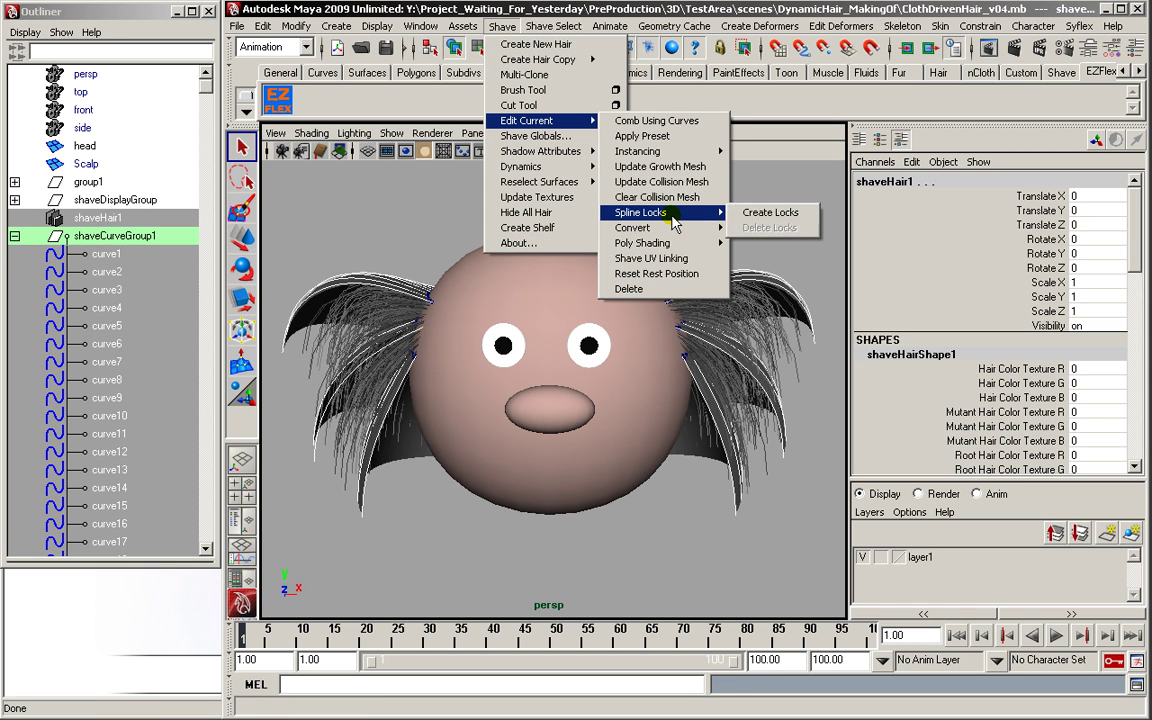
{"action": "left_click", "coordinate": [768, 212]}
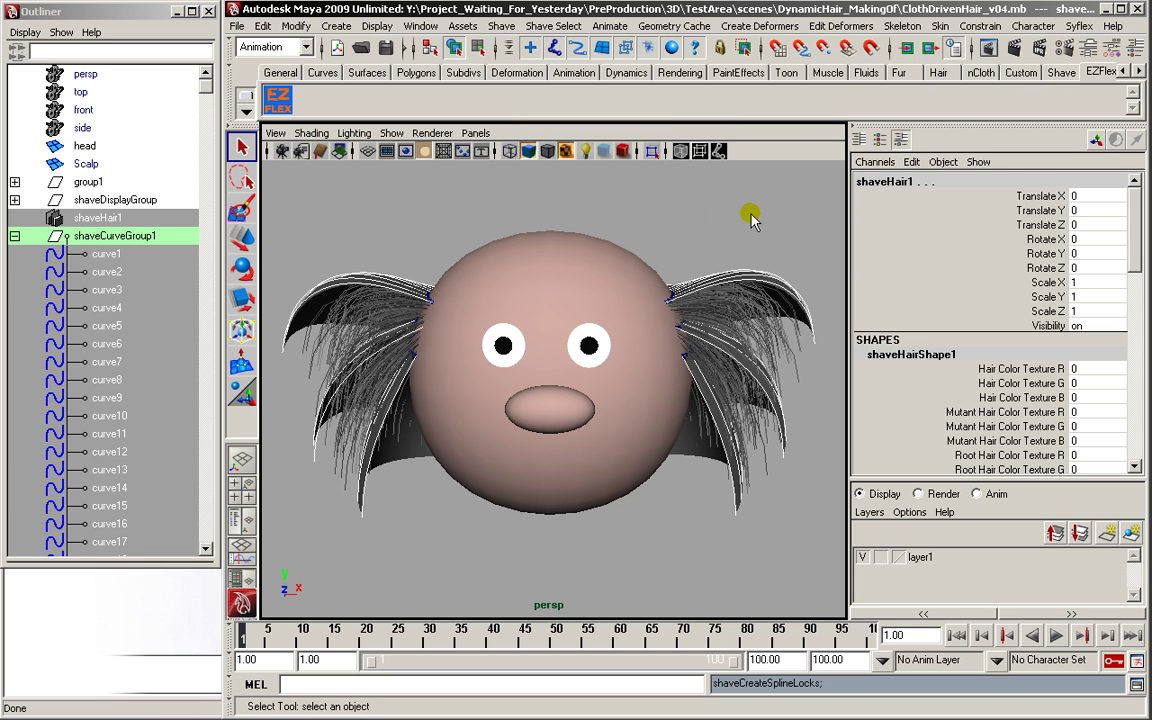
Collapse shaveCurveGroup1 and hide it together with polySurface1 so only the hair shows on the head.
{"action": "left_click", "coordinate": [15, 236]}
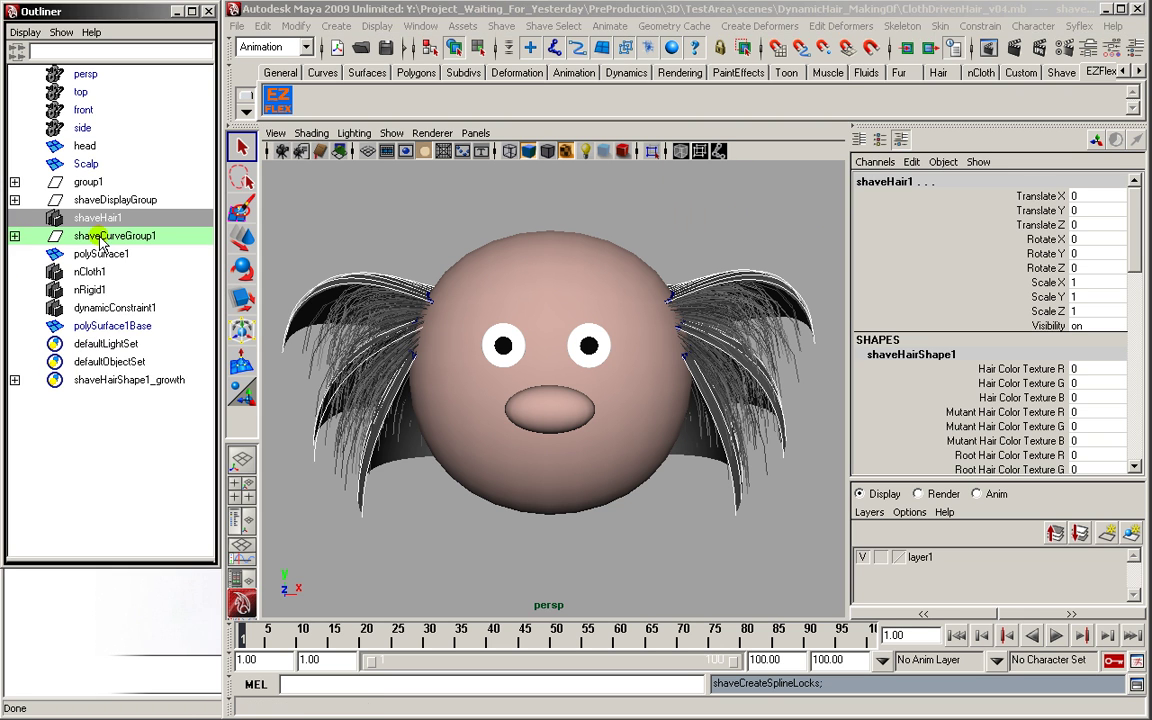
{"action": "left_click_drag", "start_coordinate": [99, 237], "coordinate": [100, 252]}
{"action": "key", "text": "ctrl+h"}
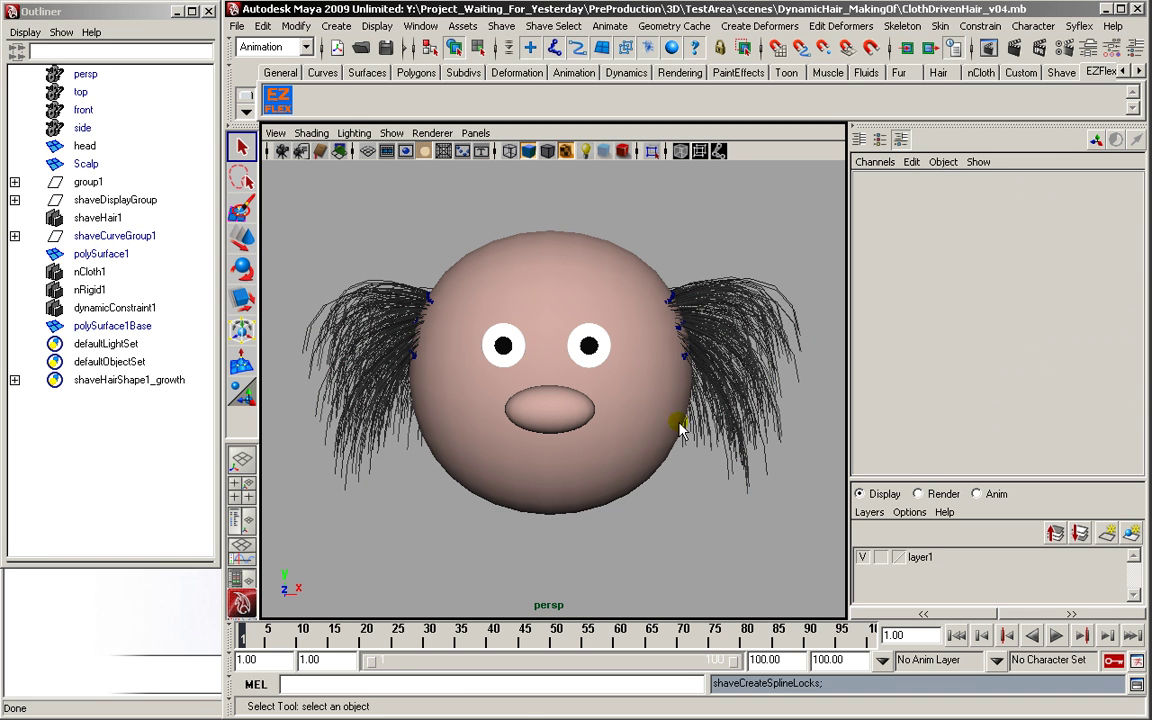
Play back the simulation to check the spline-locked hair's motion from an angled view, and return to the start frame.
{"action": "left_click_drag", "start_coordinate": [679, 423], "coordinate": [668, 428], "text": "alt"}
{"action": "right_click_drag", "start_coordinate": [664, 427], "coordinate": [630, 428], "text": "alt"}
{"action": "left_click", "coordinate": [82, 411]}
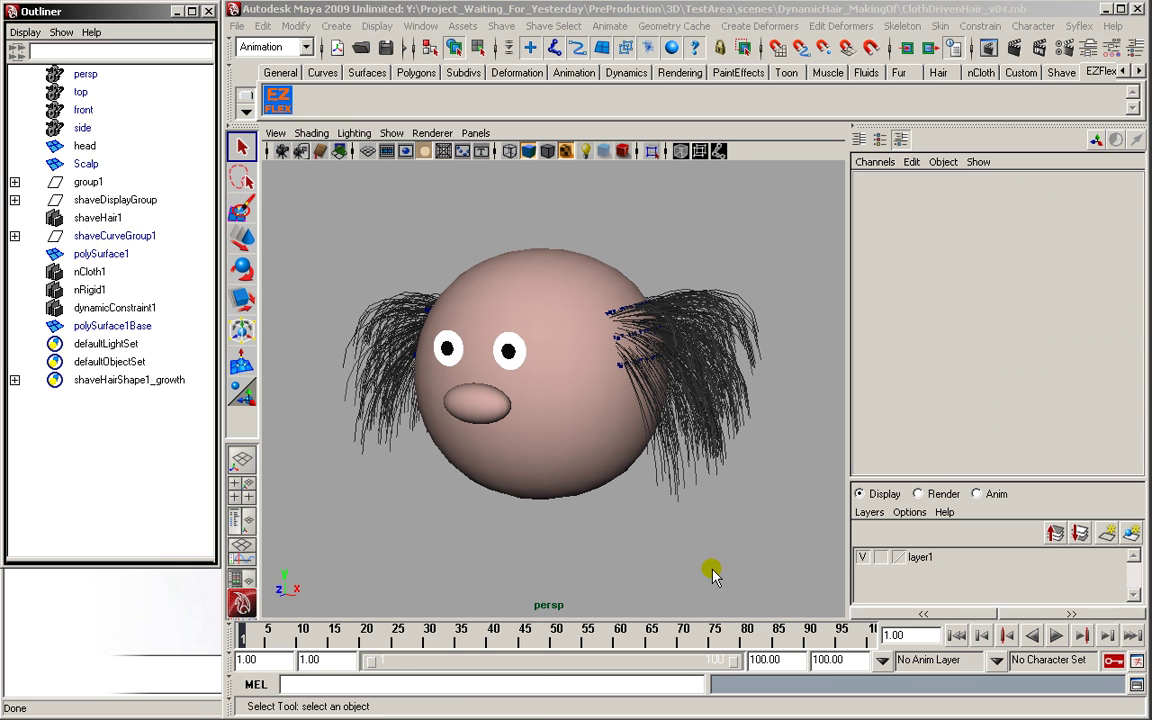
{"action": "left_click", "coordinate": [1056, 637]}
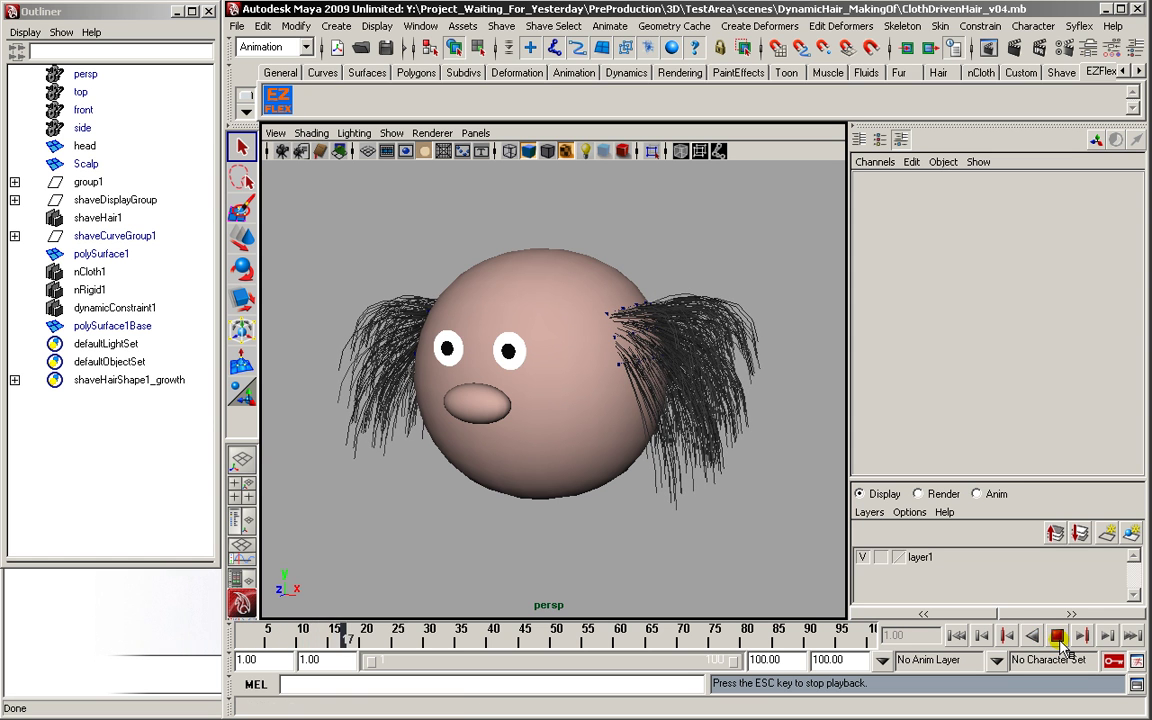
{"action": "left_click", "coordinate": [1056, 637]}
{"action": "left_click", "coordinate": [956, 636]}
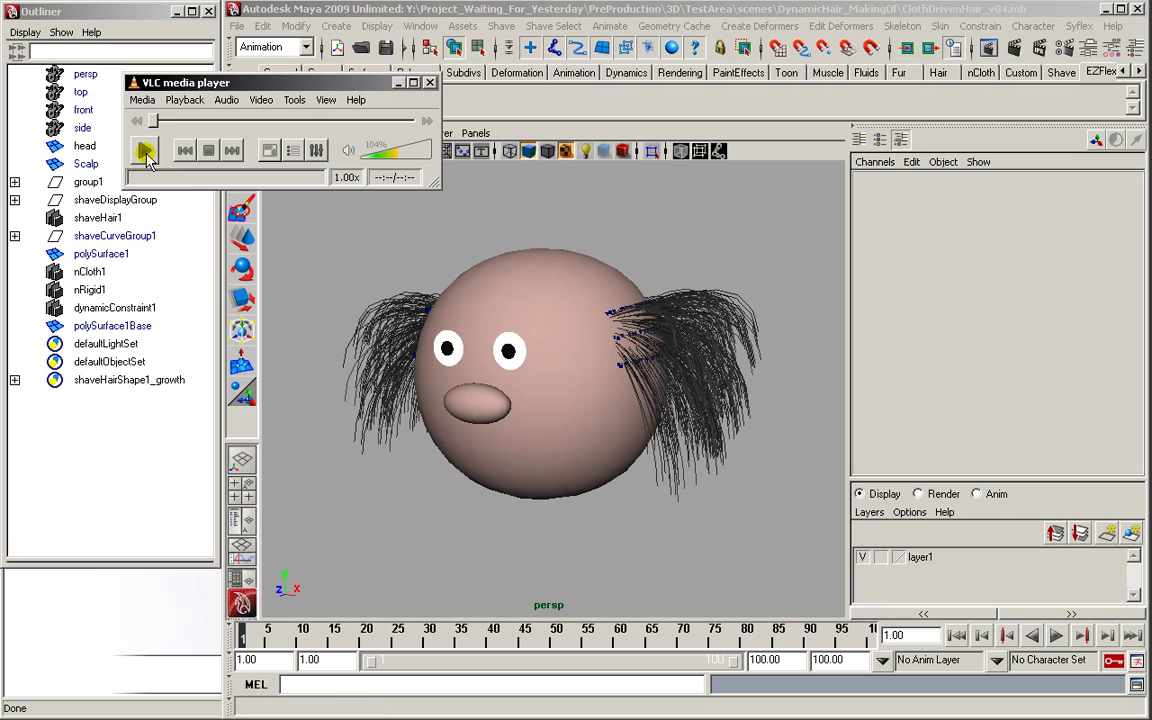
Switch to VLC media player and play the video, repeating the playback once.
{"action": "left_click", "coordinate": [145, 151]}
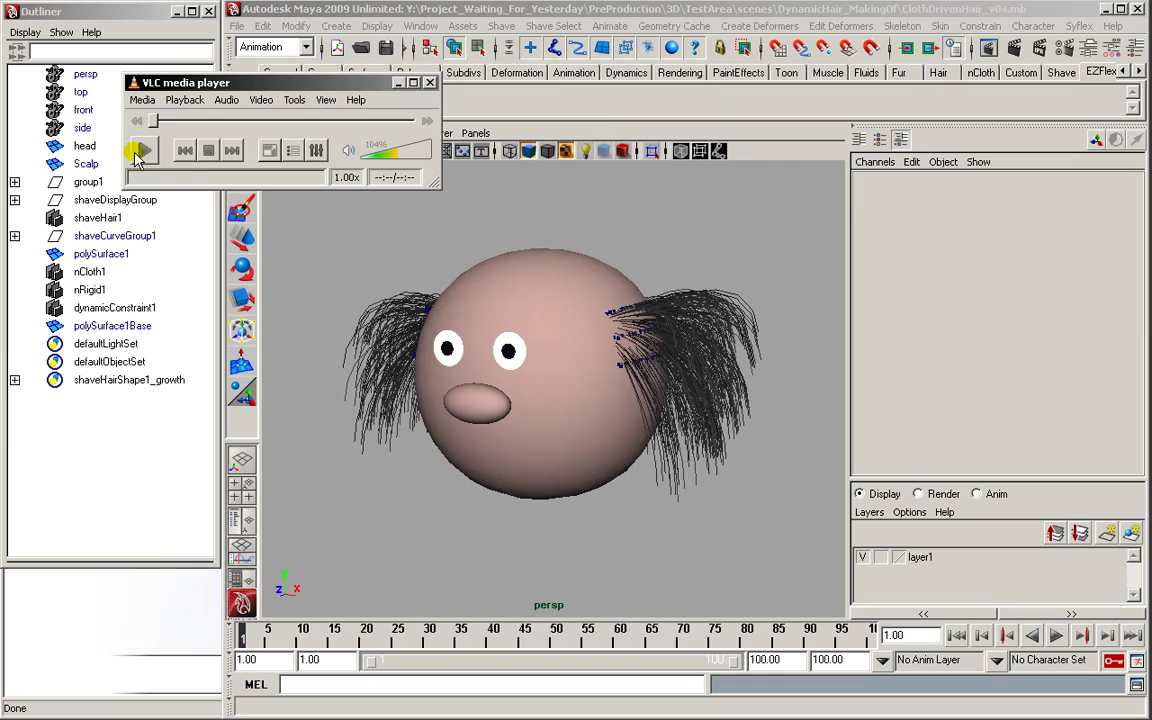
{"action": "left_click", "coordinate": [140, 153]}
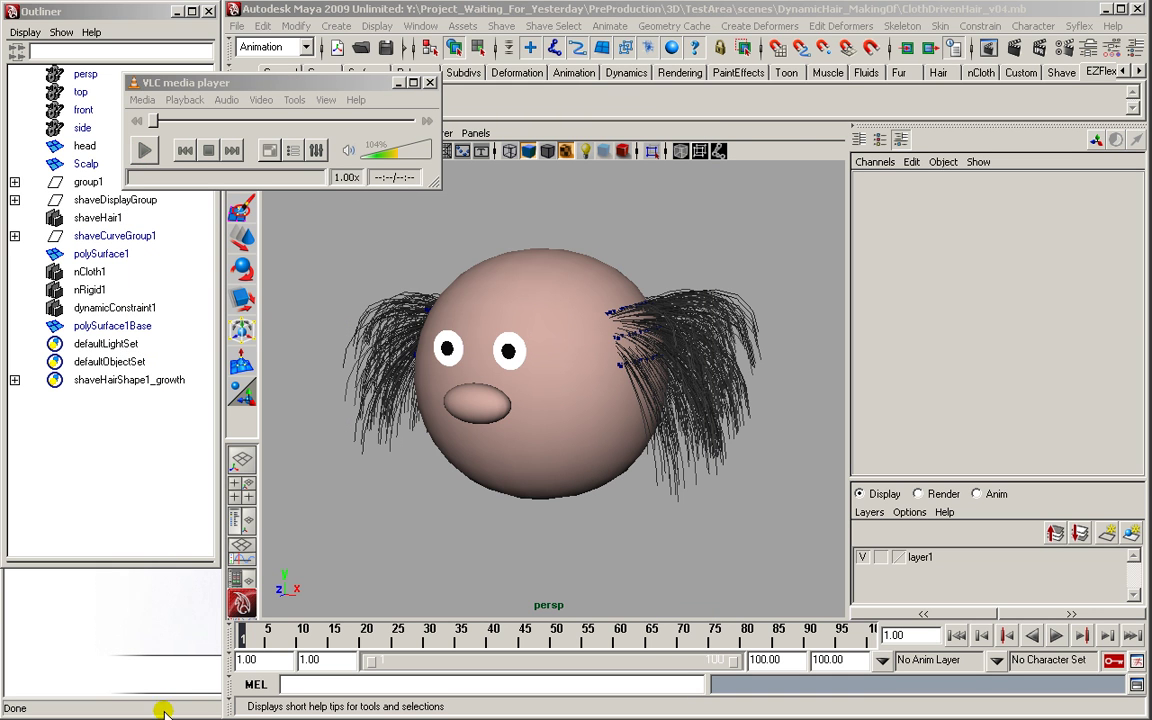
Switch to Internet Explorer and view the Waiting For Yesterday development blog, Twitter page and Facebook page.
{"action": "key", "text": "alt+Tab"}
{"action": "left_click", "coordinate": [281, 122]}
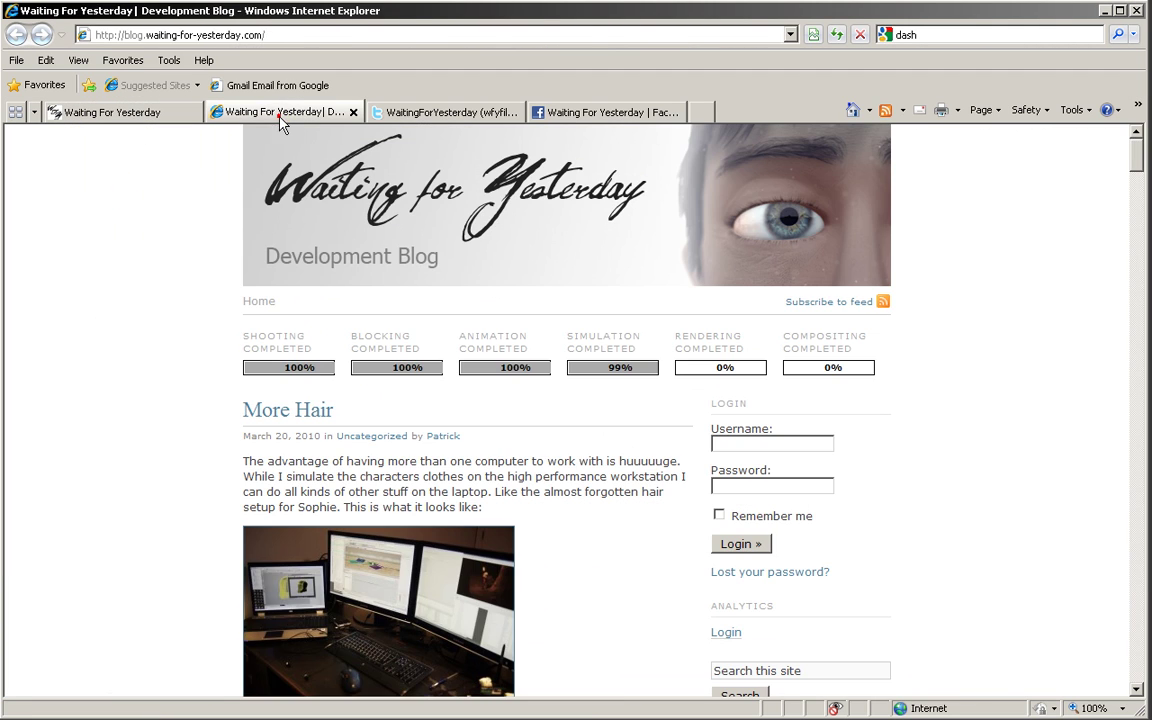
{"action": "left_click", "coordinate": [434, 120]}
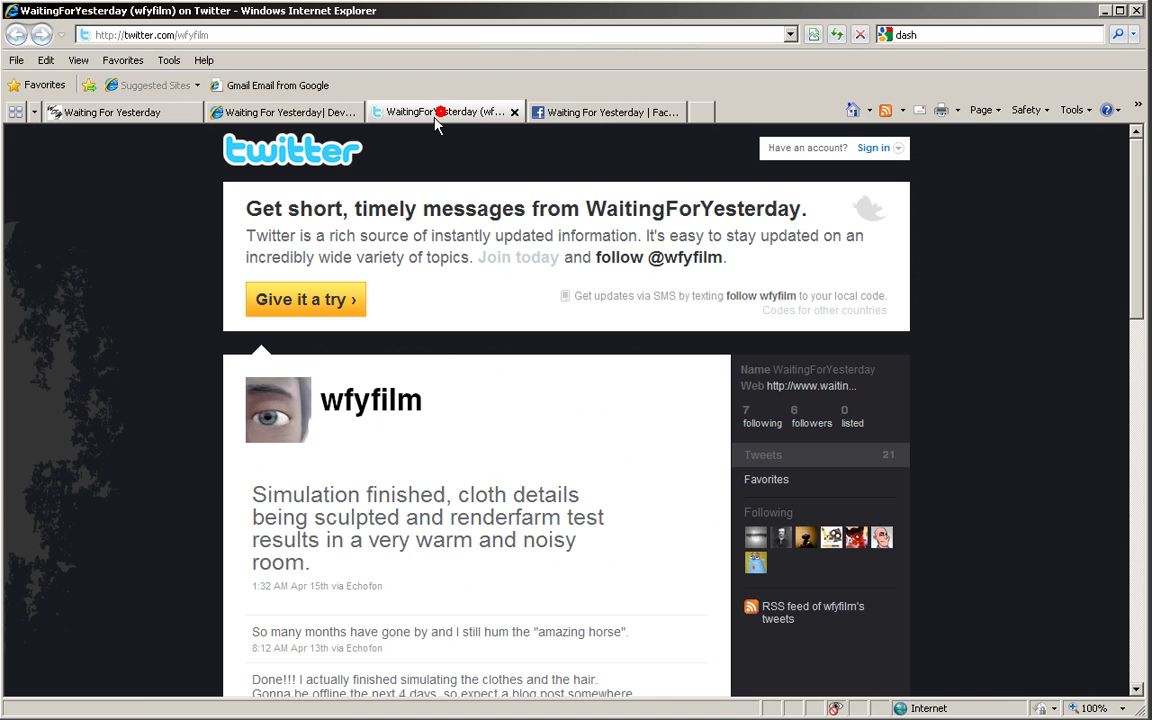
{"action": "left_click", "coordinate": [605, 114]}
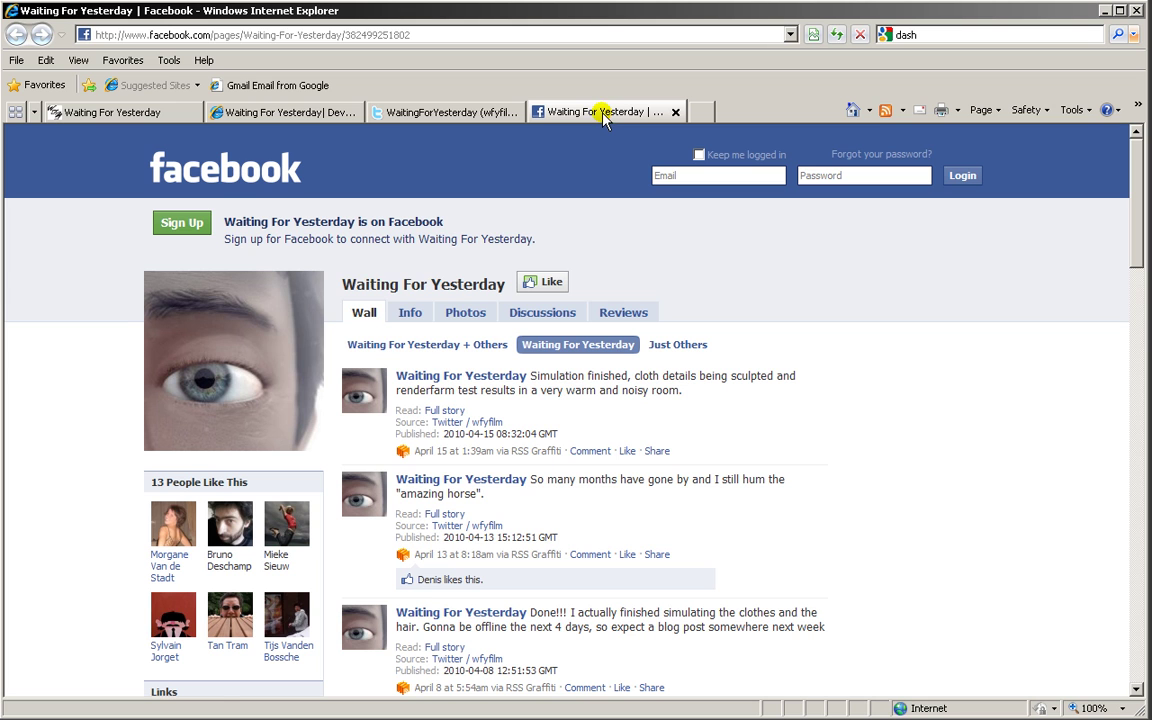
{"action": "left_click", "coordinate": [434, 120]}
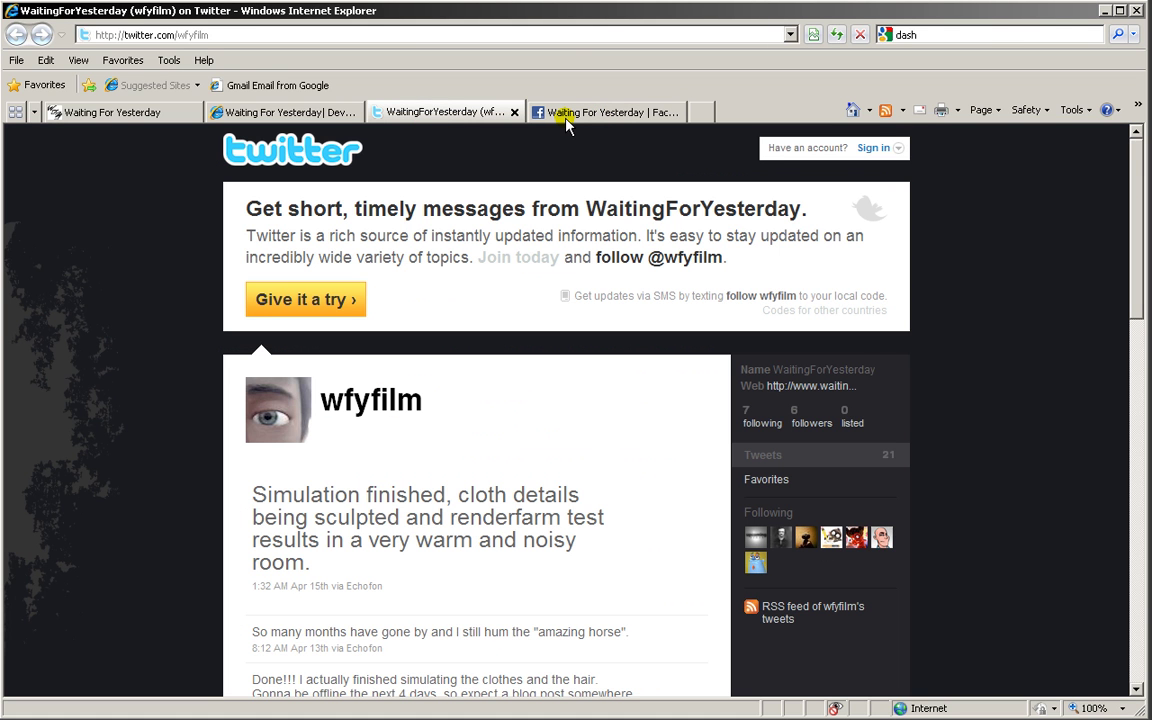